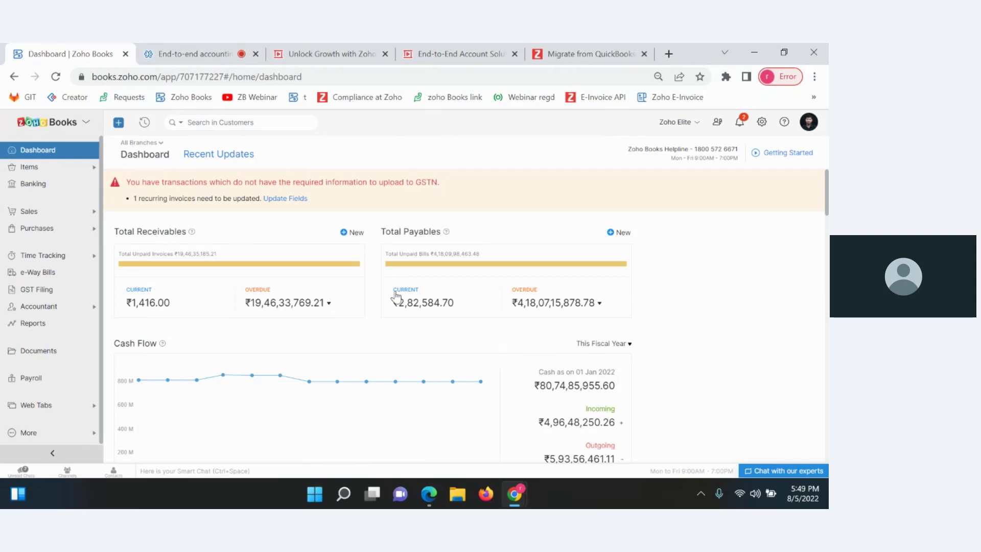
- Open a blank new customer form from the Sales customers list
scroll(396, 295, "down", 1)
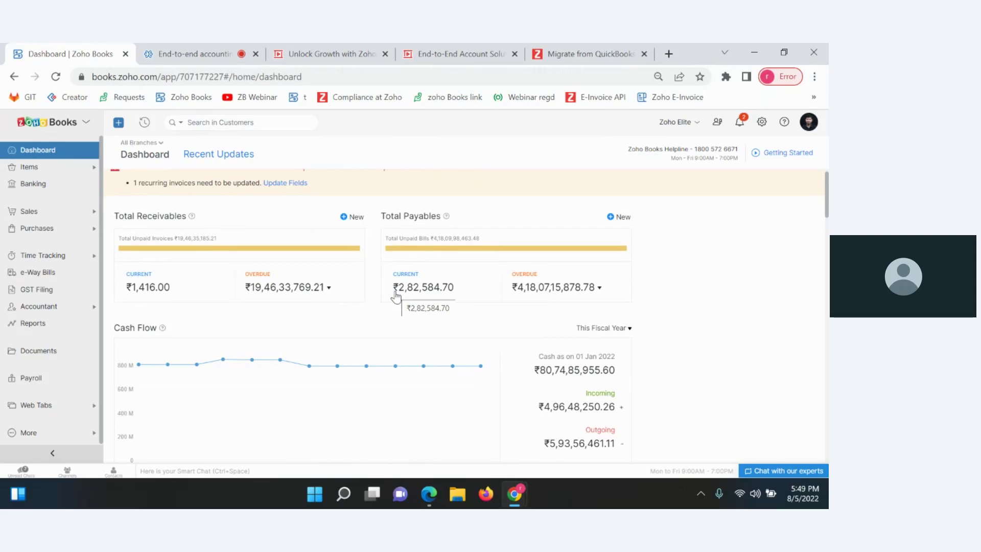
left_click(36, 219)
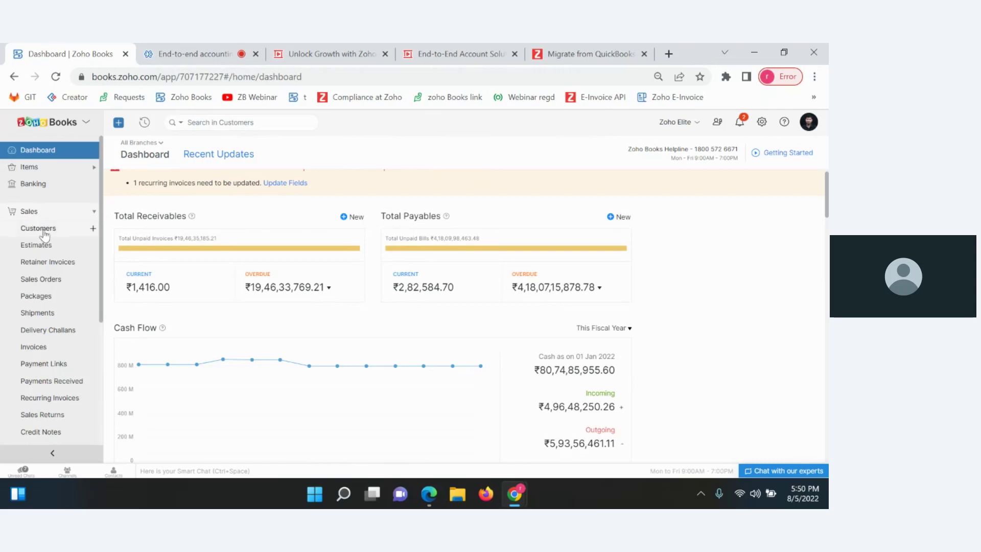
left_click(44, 234)
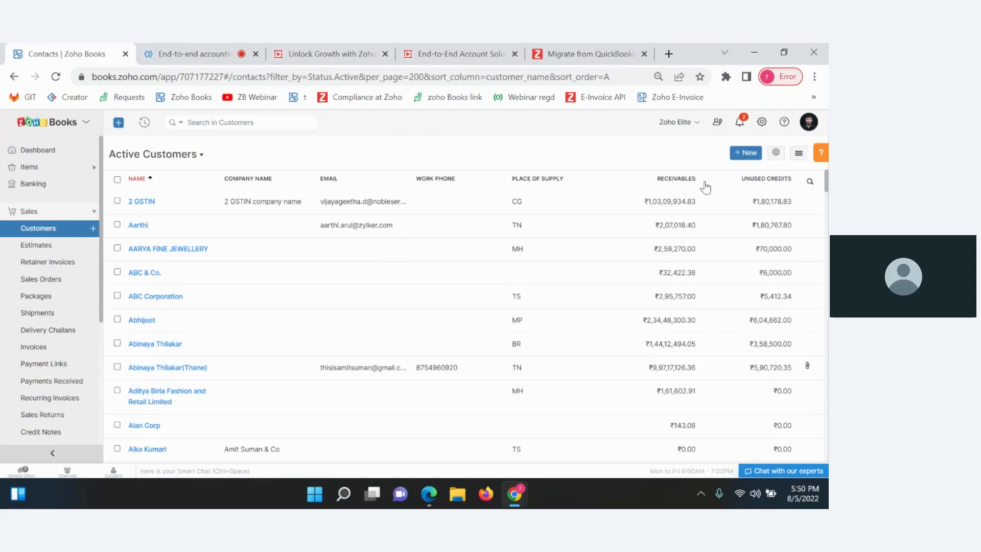
left_click(746, 153)
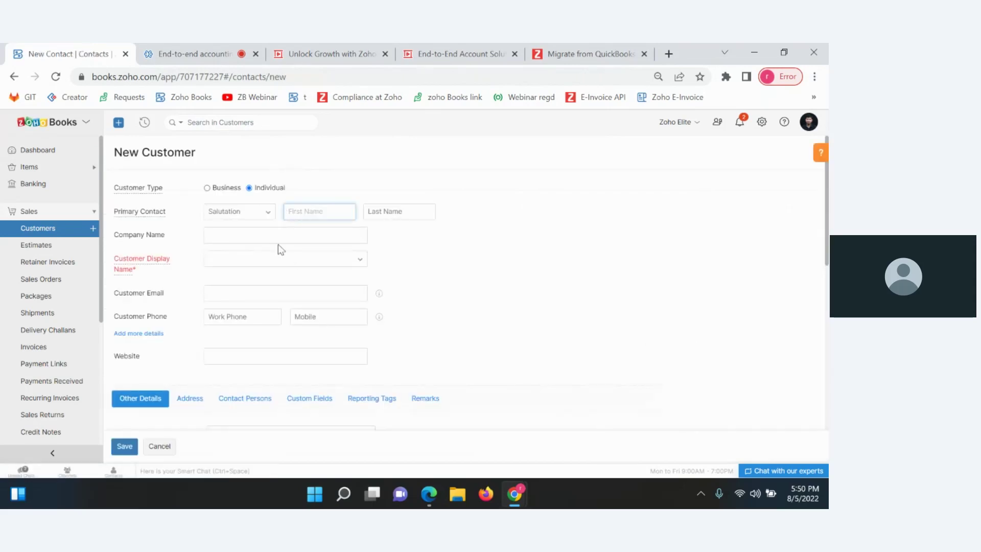
- Set the new customer's GST treatment to Registered Business - Regular and activate the GSTIN / UIN field
scroll(288, 258, "down", 1)
scroll(276, 315, "down", 3)
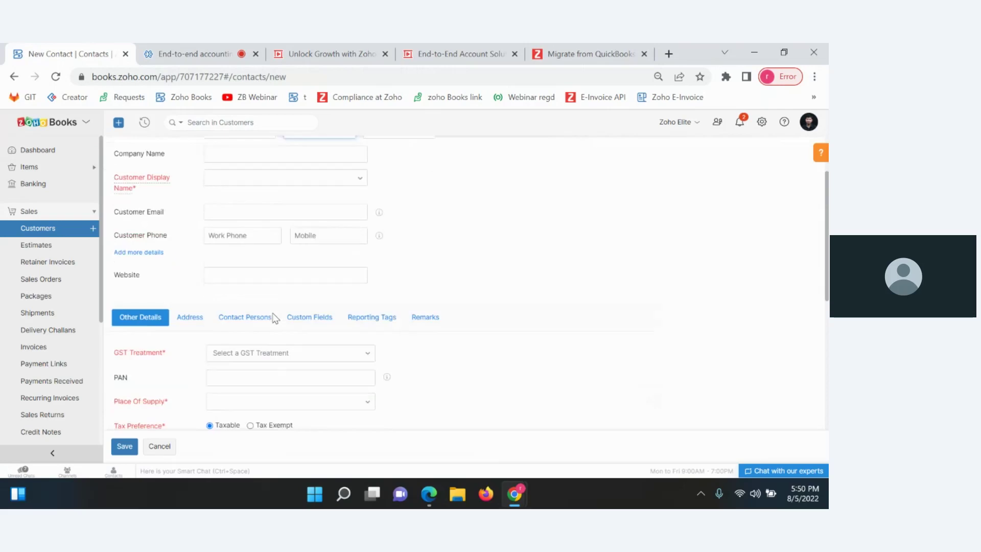
left_click(258, 278)
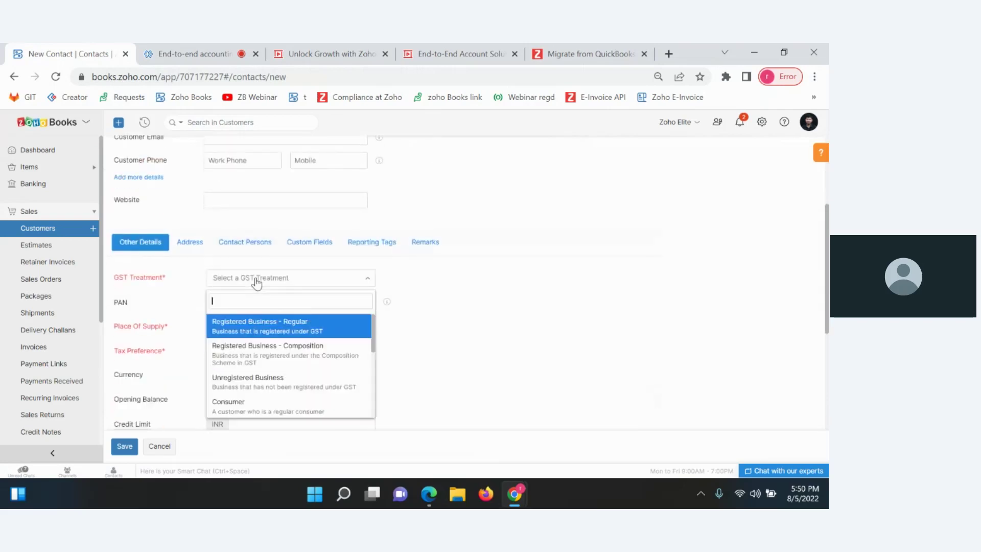
left_click(263, 322)
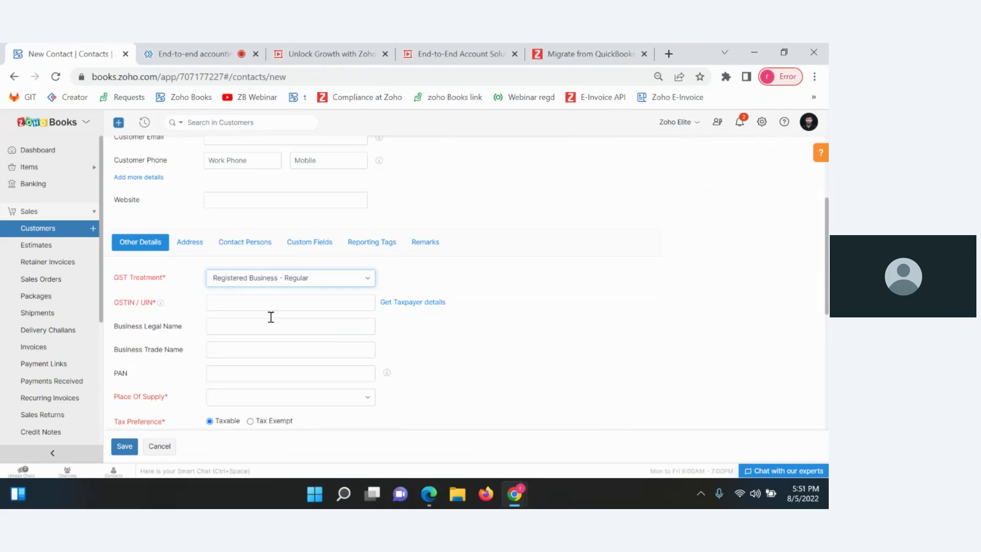
left_click(285, 303)
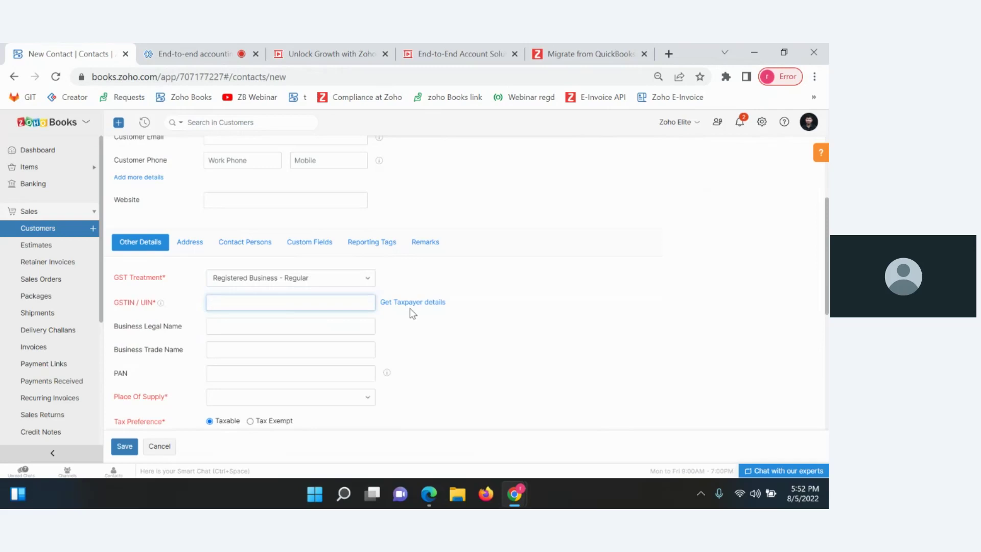
- Change the new customer's GST treatment to Overseas
scroll(413, 313, "down", 3)
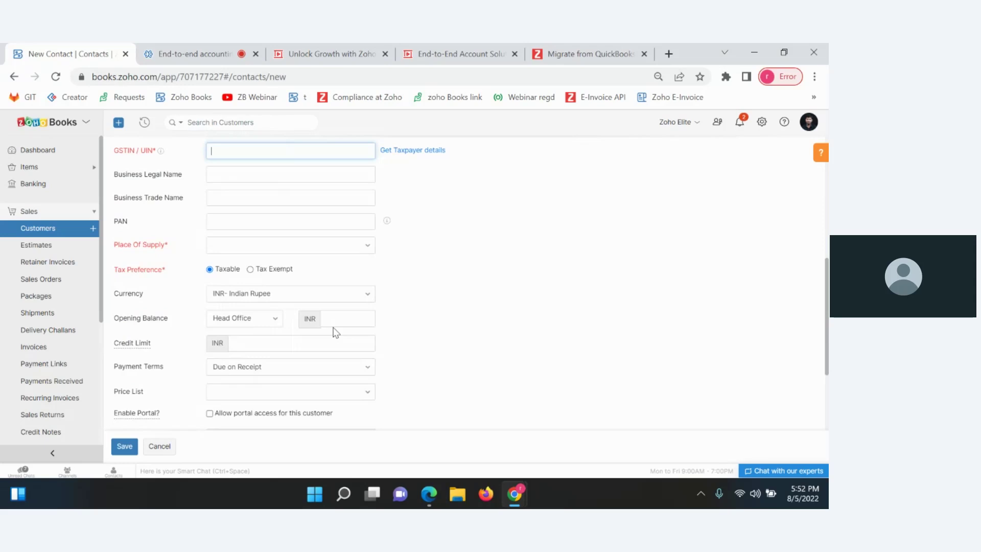
scroll(336, 332, "up", 2)
left_click(250, 207)
scroll(269, 318, "down", 1)
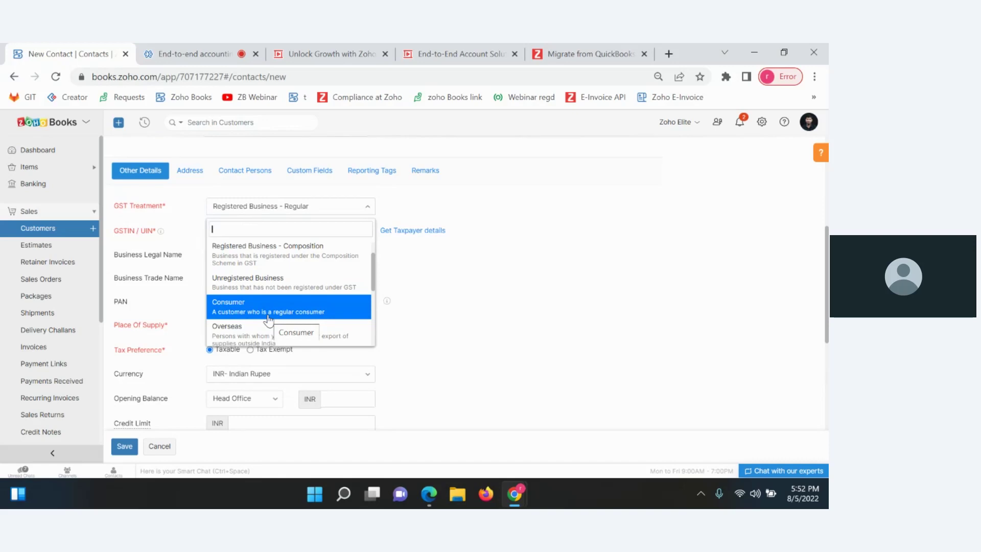
left_click(256, 333)
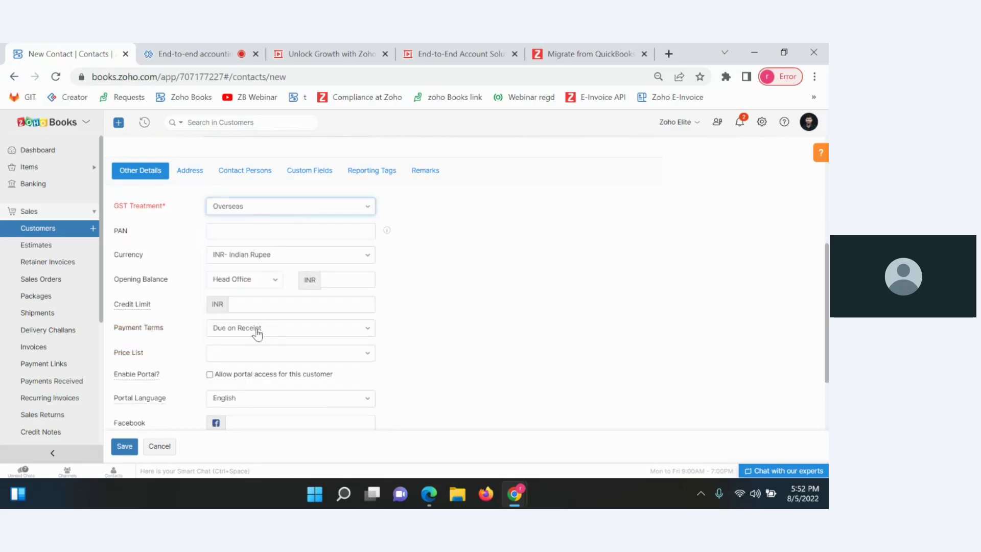
- Examine the remaining customer details, including the available payment terms and the portal access option
scroll(256, 335, "down", 1)
scroll(240, 333, "down", 1)
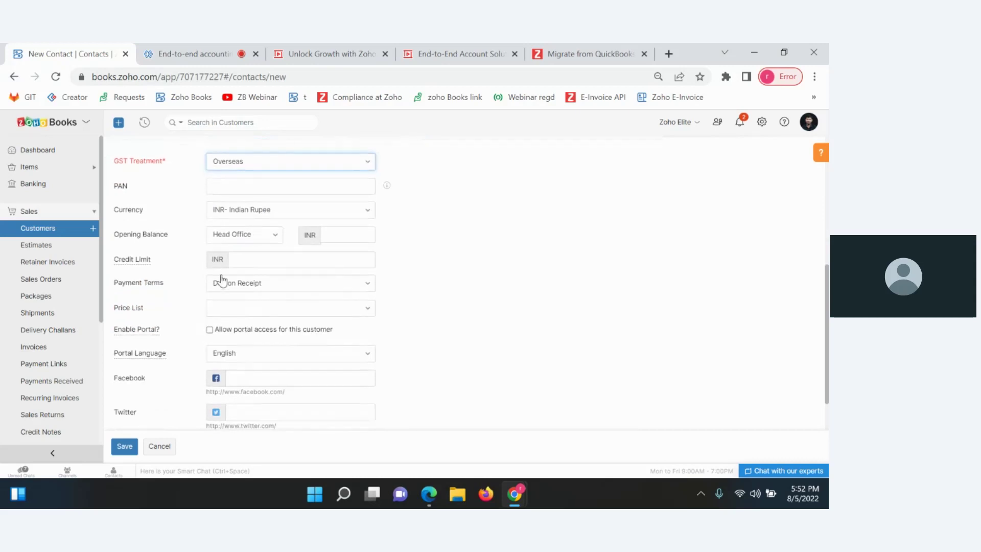
scroll(221, 285, "down", 1)
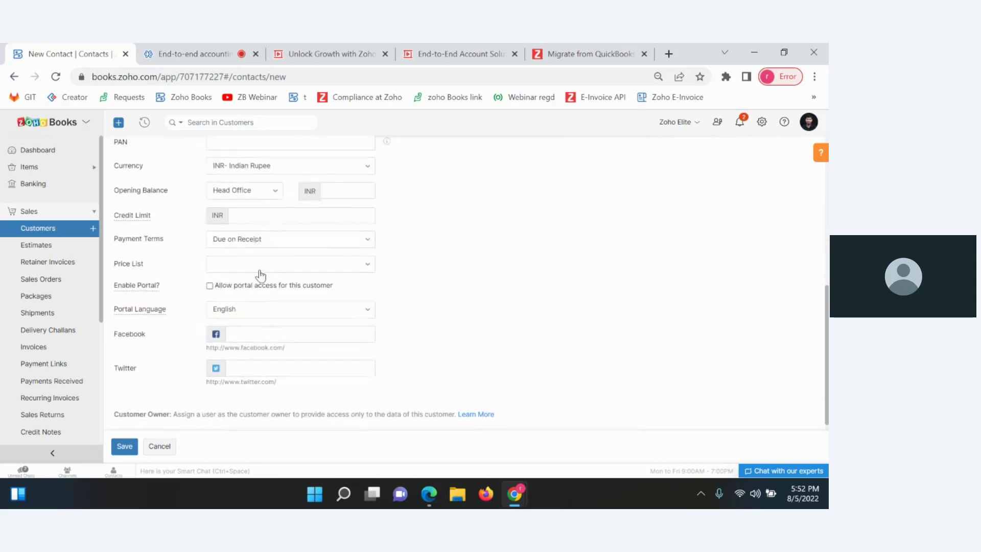
scroll(260, 275, "up", 2)
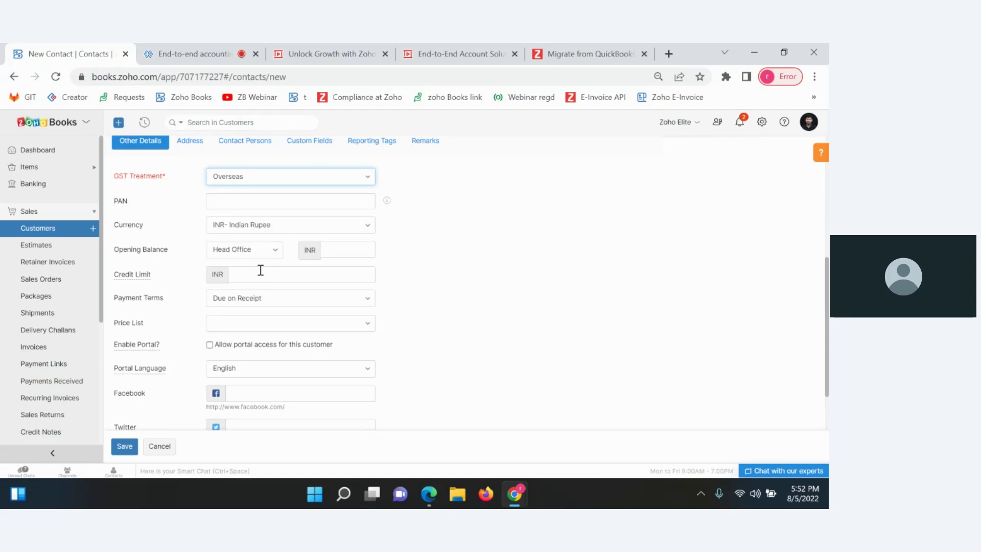
scroll(261, 270, "up", 1)
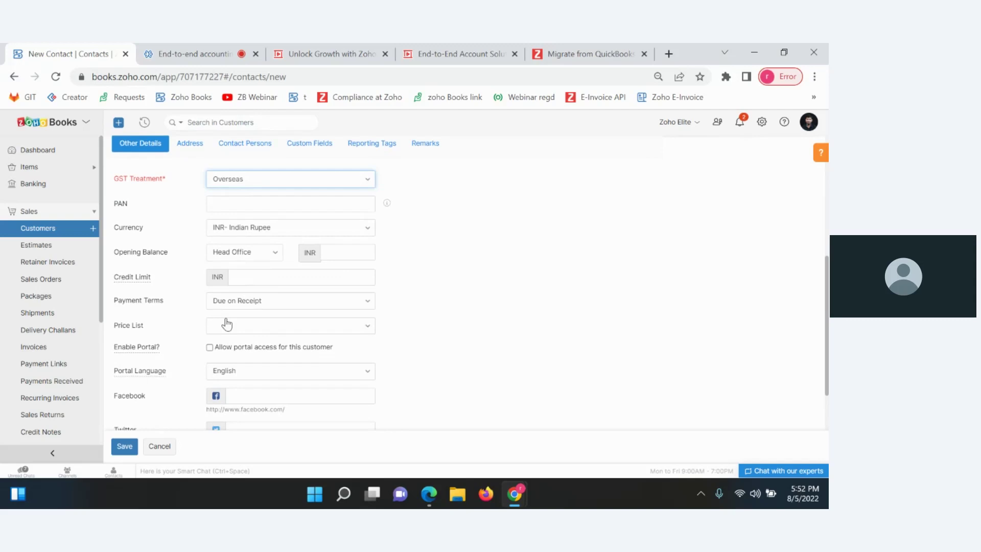
left_click(230, 302)
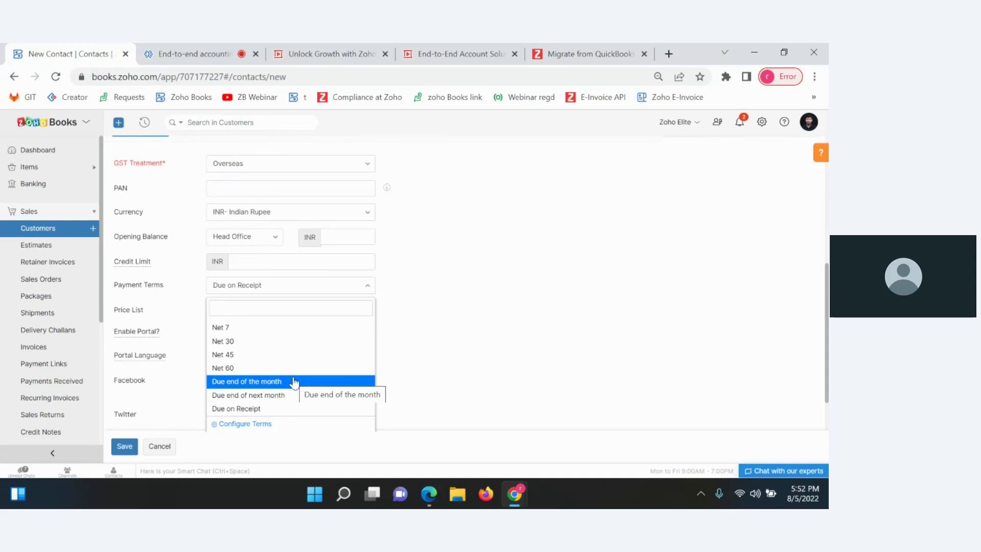
scroll(488, 314, "down", 1)
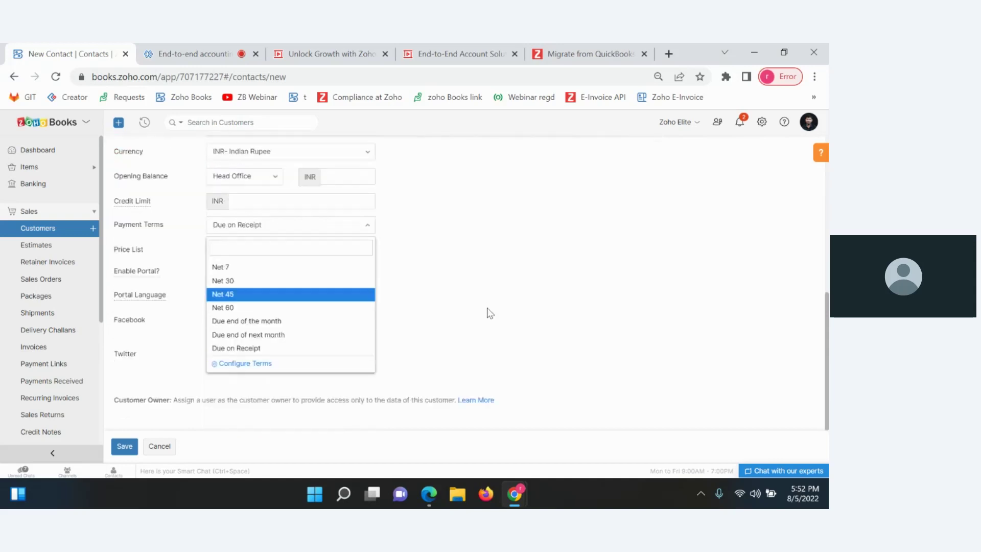
left_click(488, 313)
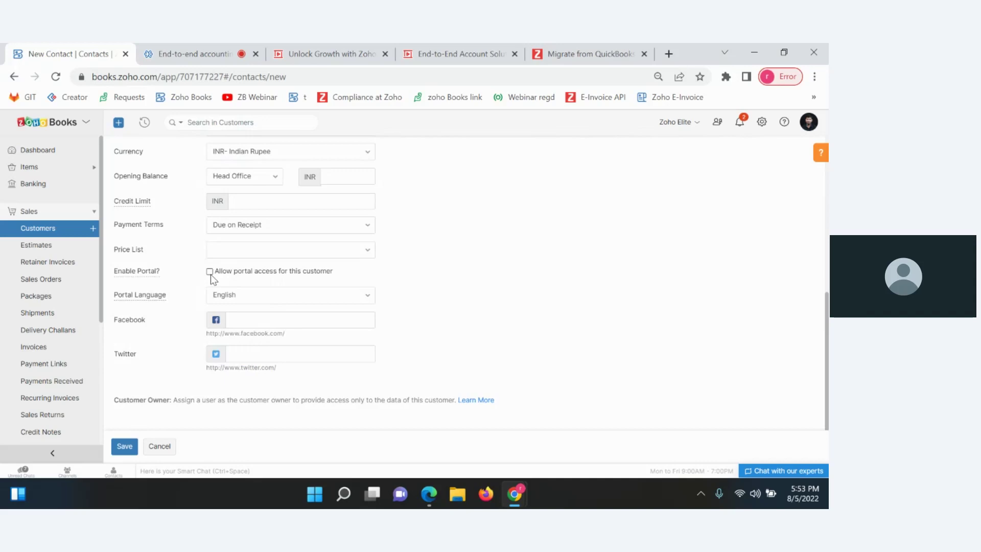
- Examine the Address, Contact Persons and Custom Fields sections of the new customer form and discard the form
scroll(211, 275, "up", 3)
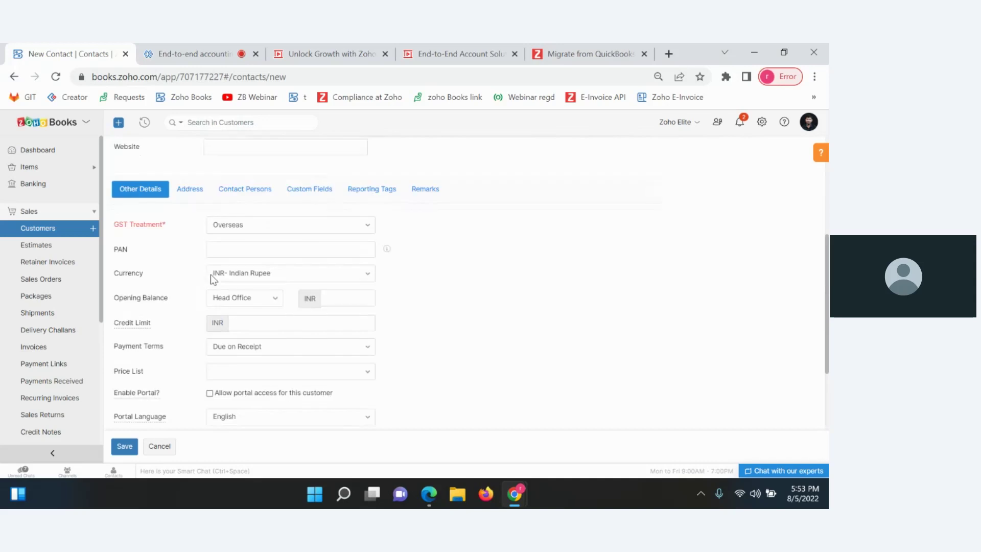
left_click(187, 227)
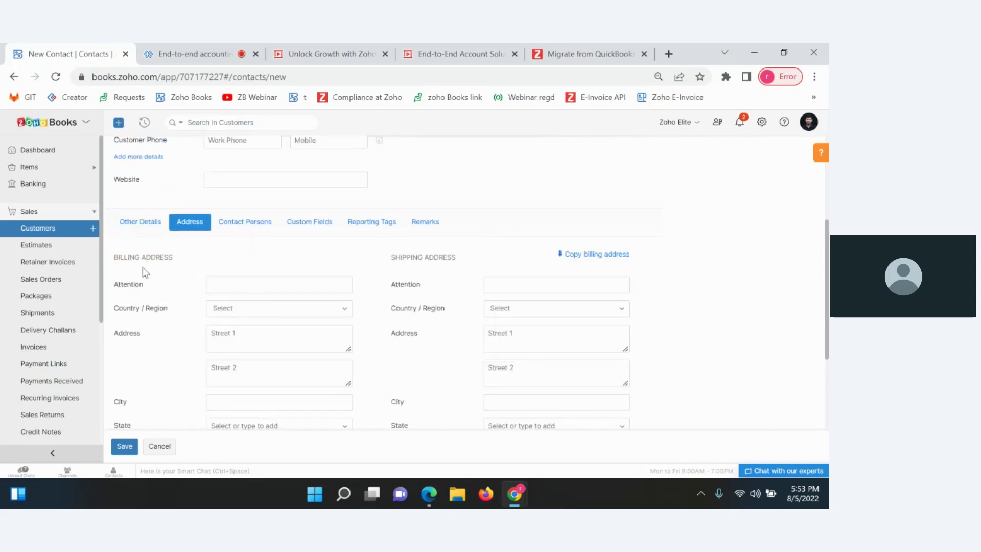
scroll(530, 330, "down", 1)
scroll(530, 330, "up", 1)
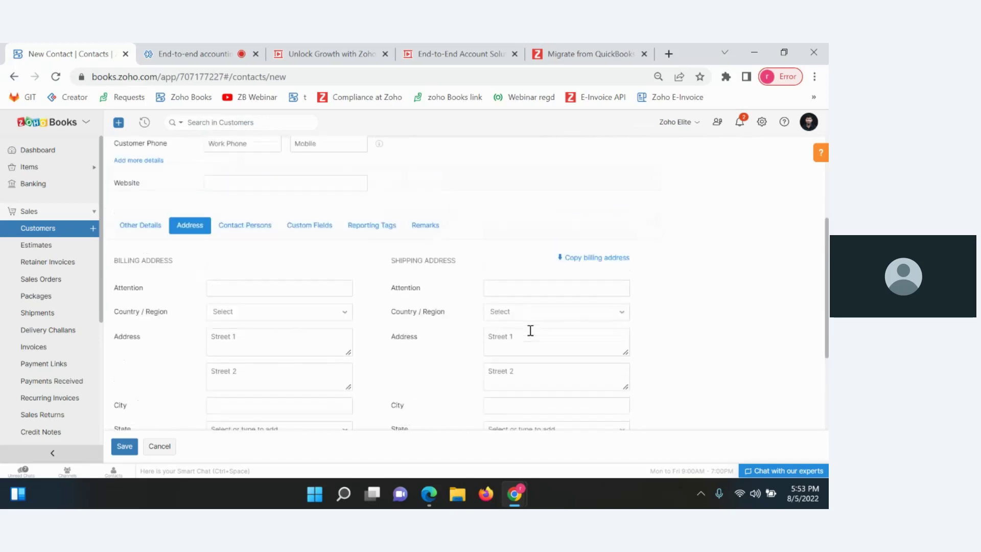
left_click(243, 229)
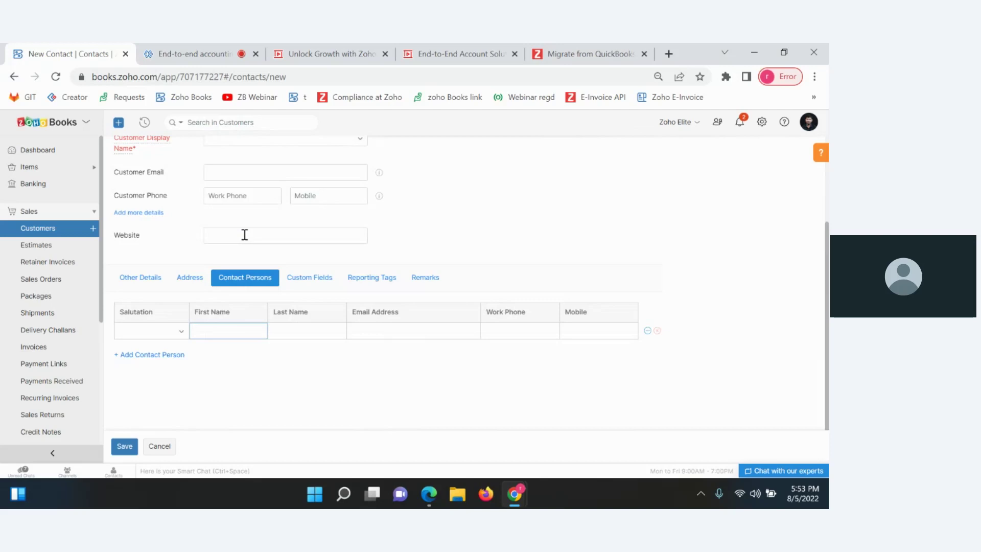
left_click(308, 280)
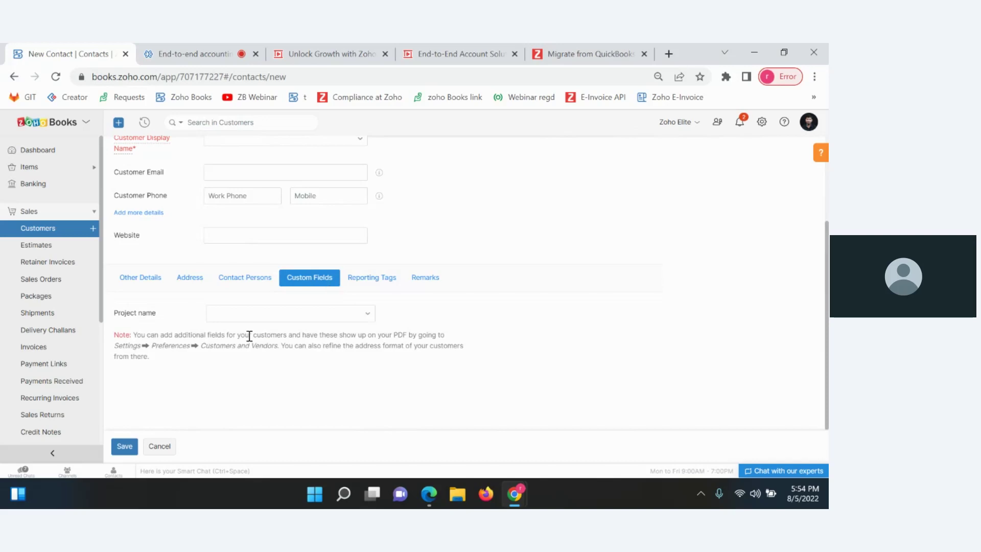
scroll(249, 336, "up", 2)
scroll(249, 335, "down", 1)
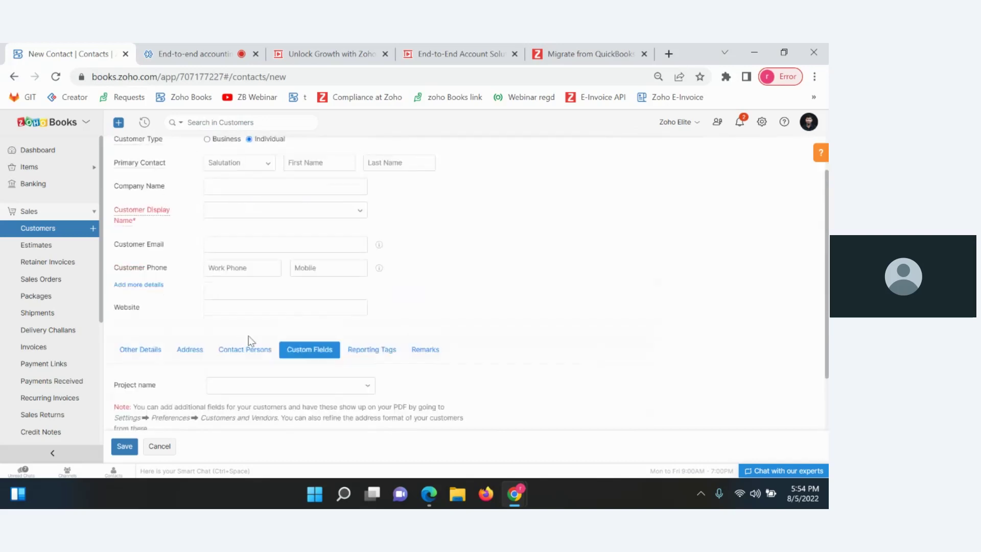
left_click(171, 446)
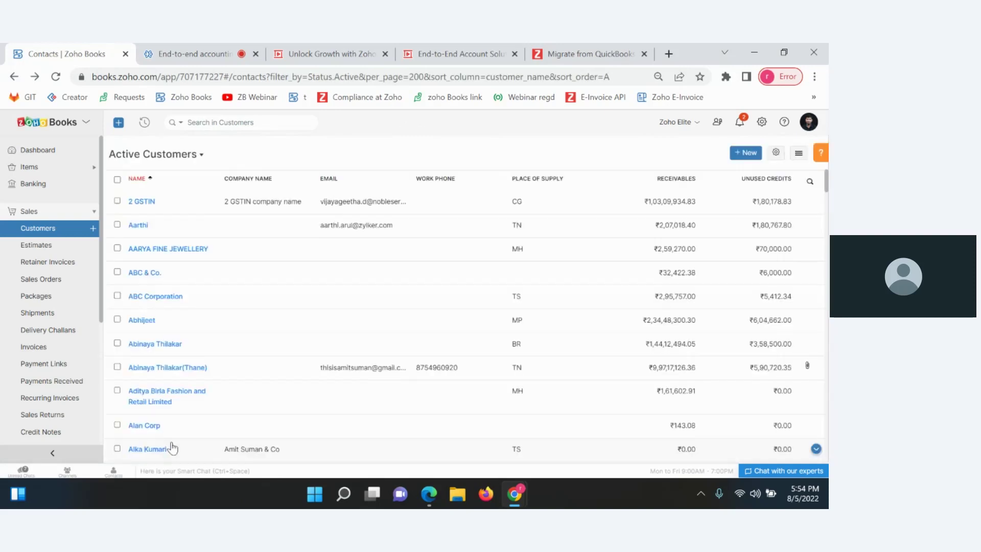
- Check the sorting, import and export options available for the customers list
left_click(799, 154)
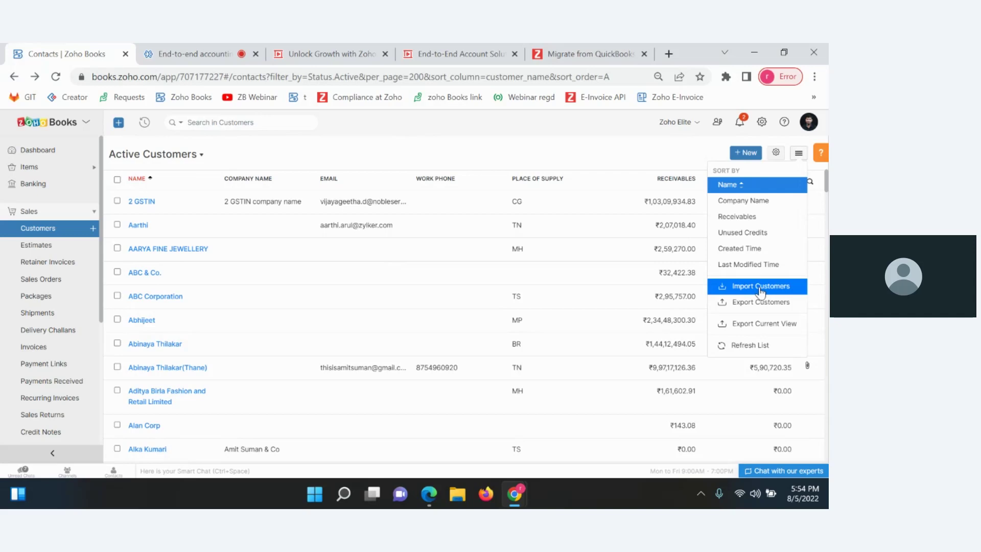
left_click(573, 163)
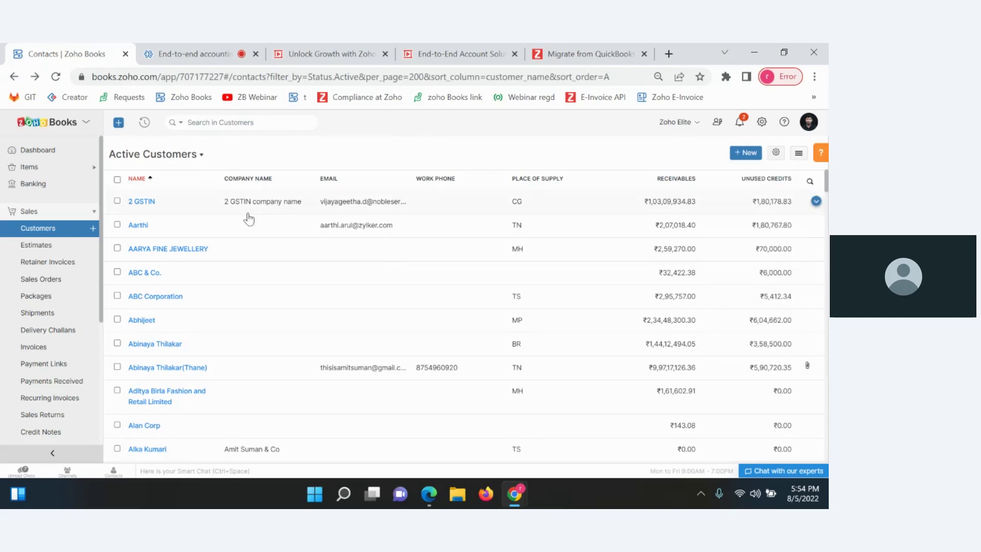
- Start a new estimate and select the existing customer marked Thane as its customer
left_click(49, 250)
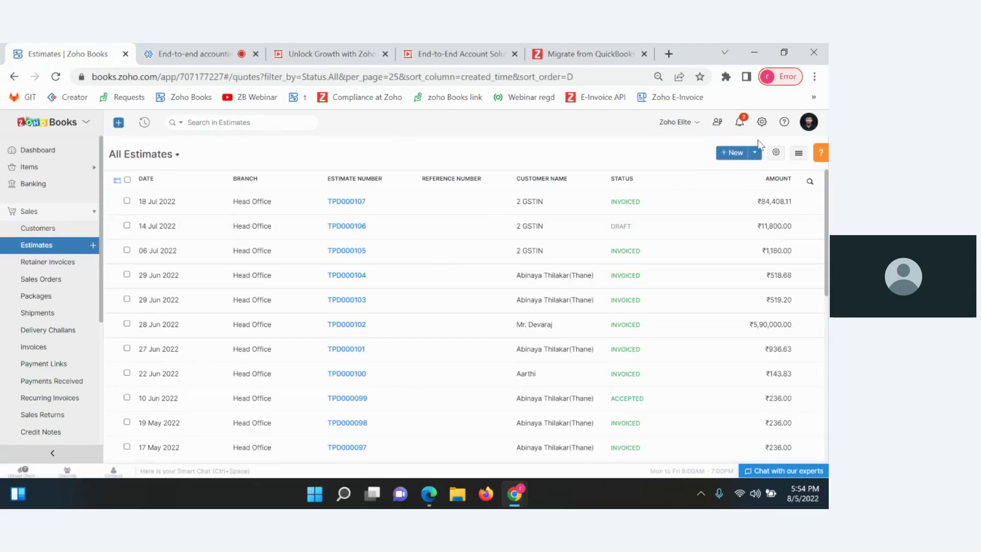
left_click(736, 156)
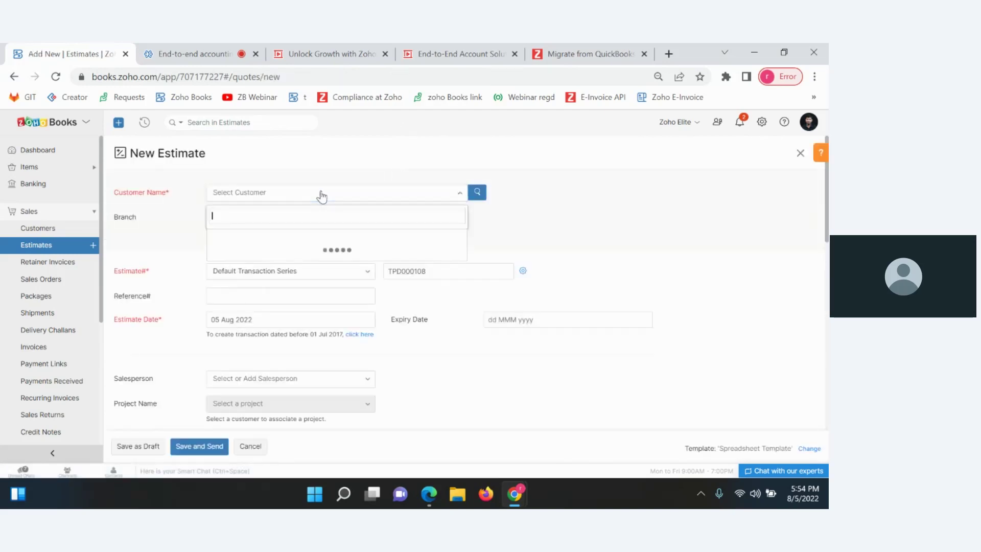
left_click(305, 327)
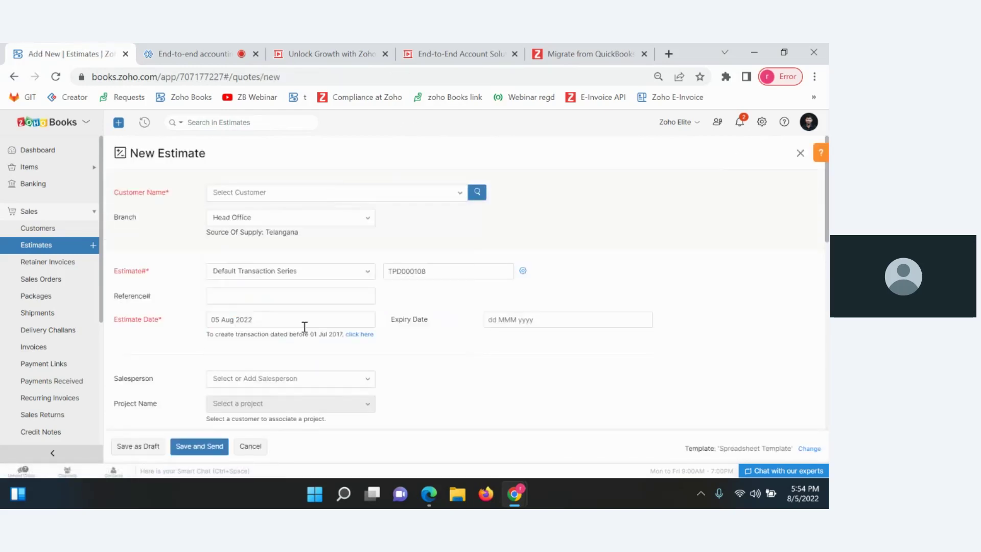
left_click(372, 195)
left_click(333, 326)
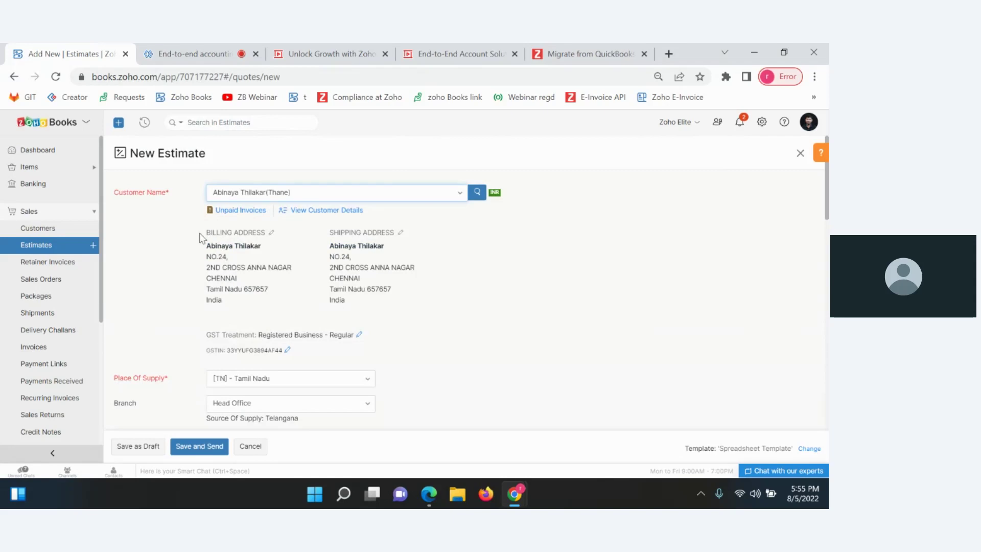
- Examine the customer's billing and shipping addresses and GST details in the new estimate
left_click_drag(202, 231, 445, 317)
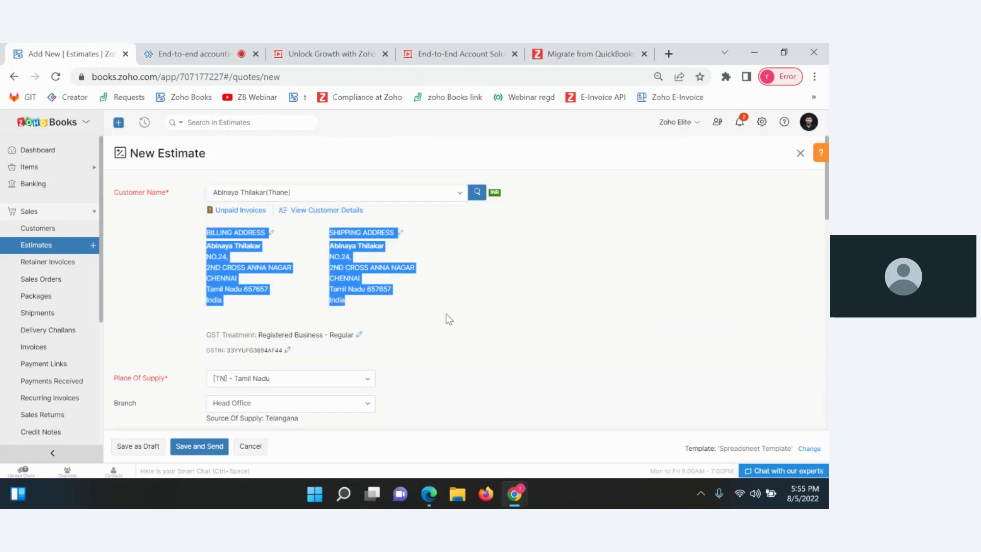
scroll(449, 318, "down", 3)
left_click(477, 296)
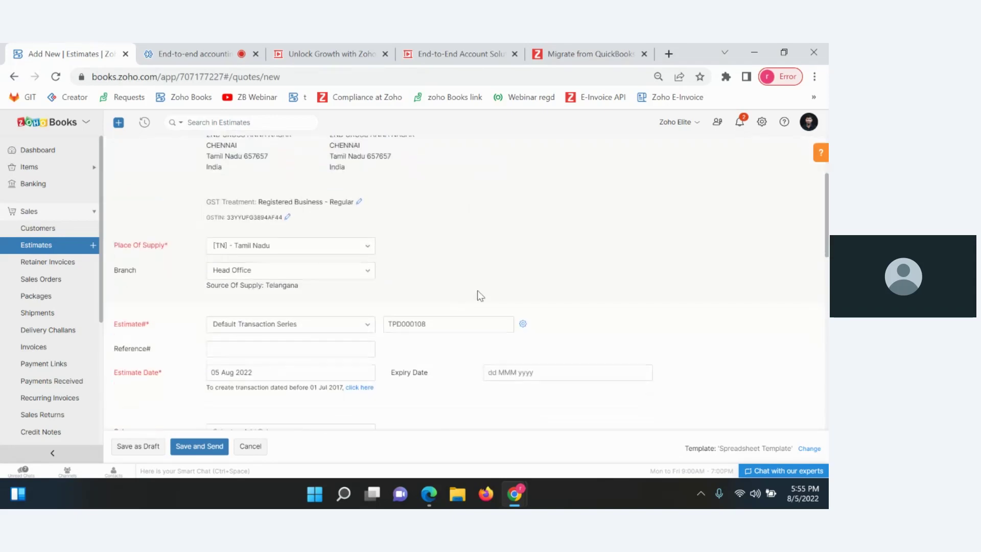
- Check the estimate number auto-generation settings, including the prefix, and leave them without saving
left_click(523, 296)
double_click(457, 224)
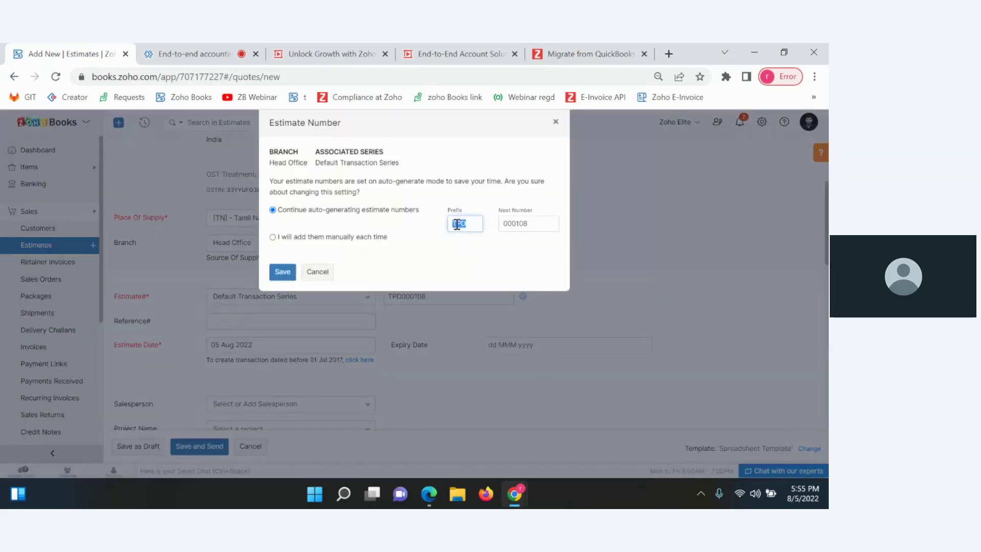
left_click(318, 272)
scroll(405, 322, "down", 2)
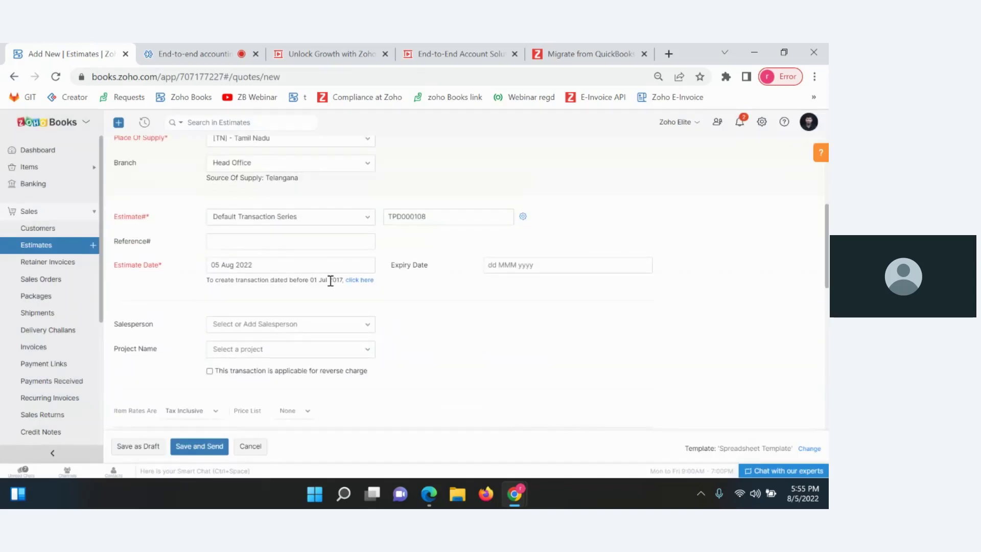
- Assign an existing salesperson to the new estimate, leaving its expiry date blank
scroll(330, 284, "down", 1)
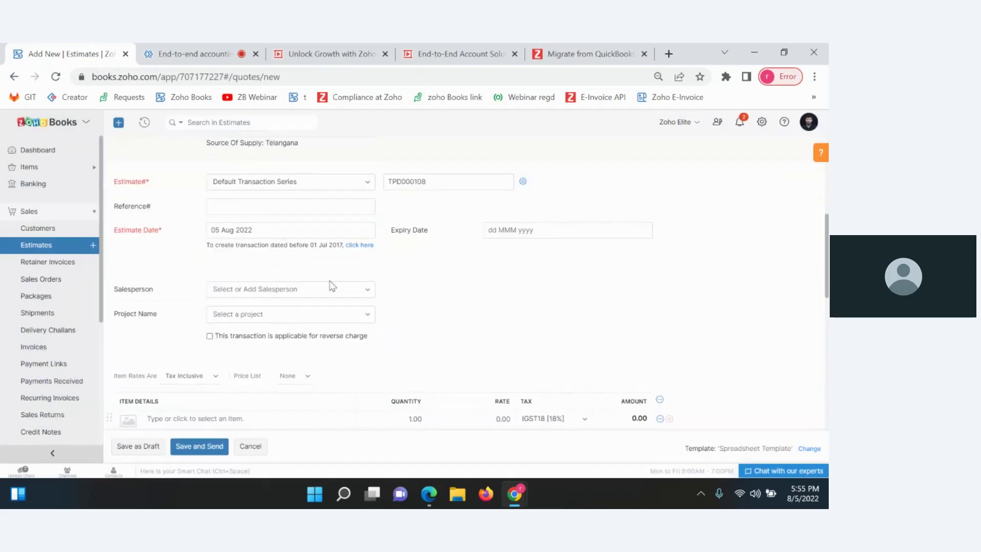
left_click(525, 235)
left_click(662, 306)
scroll(525, 263, "down", 1)
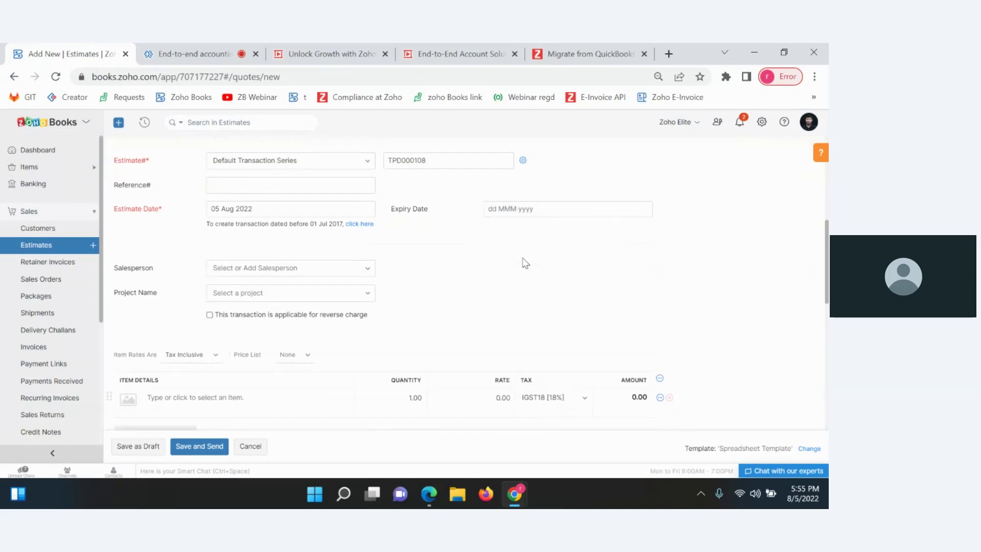
left_click(322, 267)
left_click(303, 312)
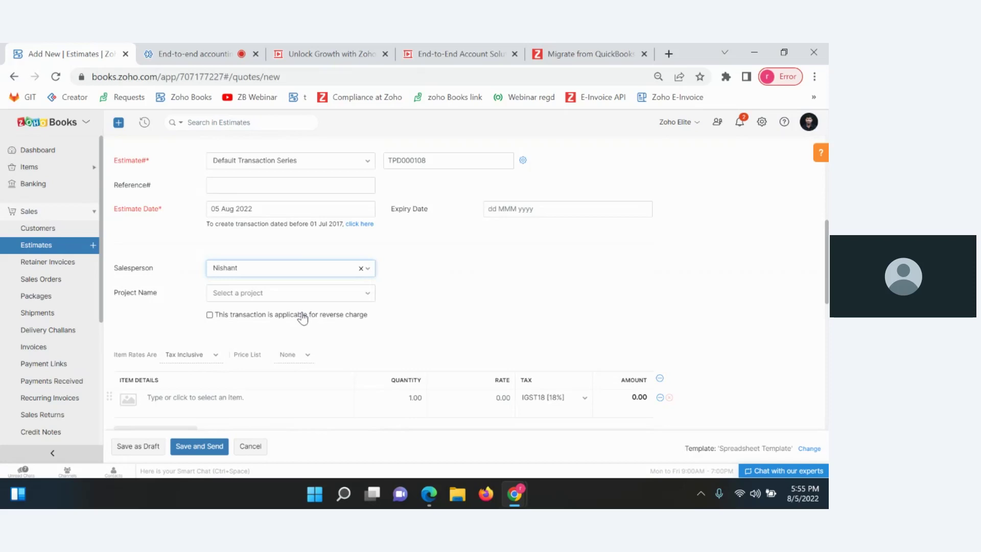
- Add the item 10A SP MCB to the first line of the estimate's item table
scroll(438, 305, "down", 2)
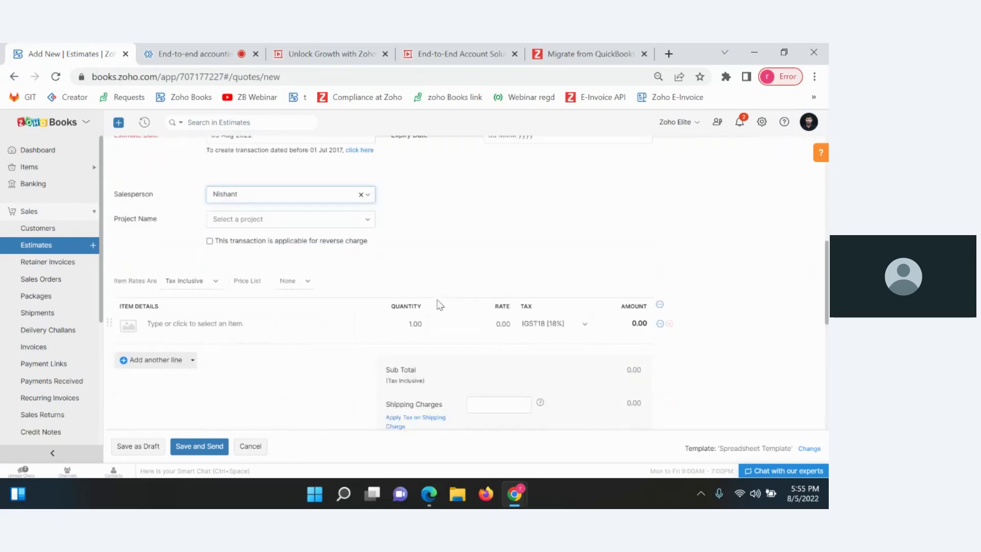
left_click(266, 333)
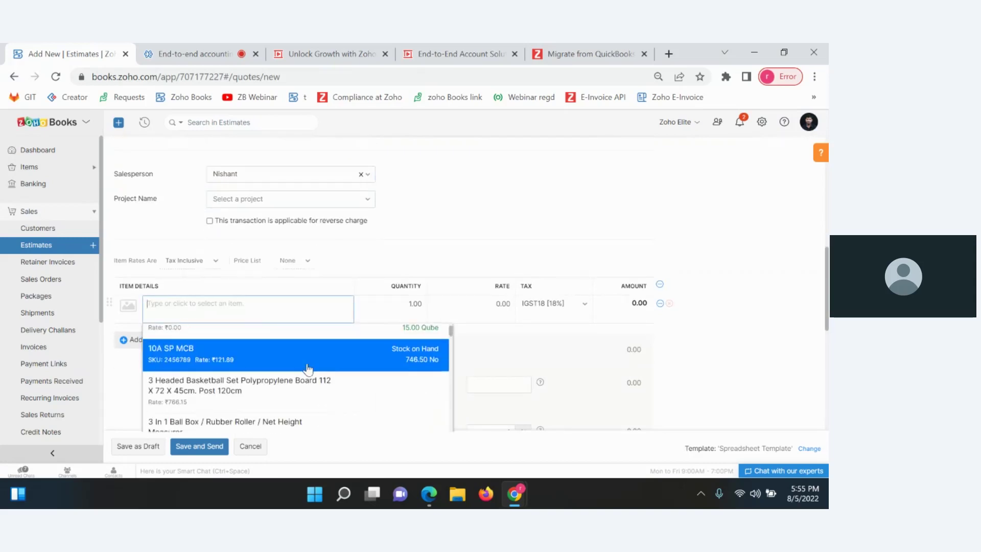
left_click(288, 366)
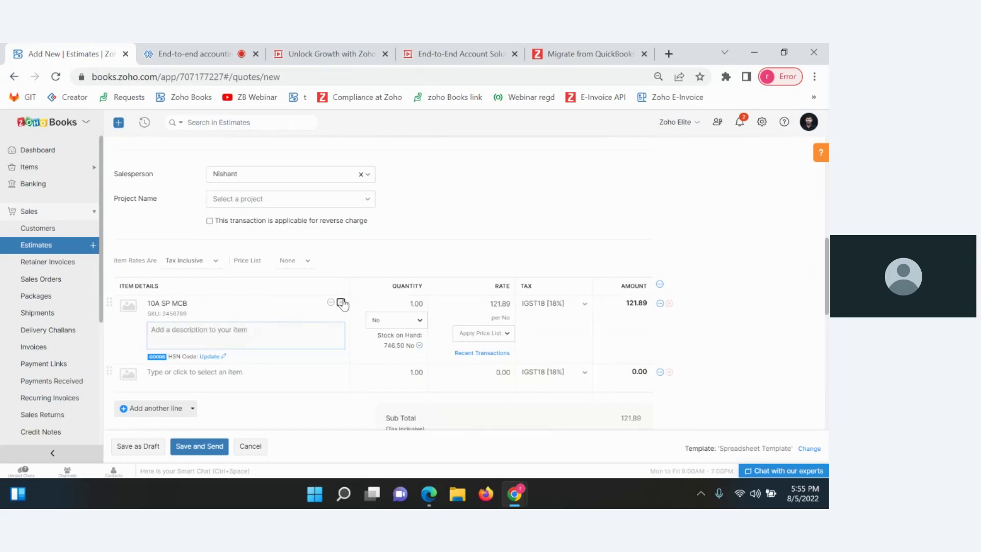
- Replace the item on the estimate's first line with 35340-KTE-601
left_click(340, 302)
scroll(428, 261, "down", 2)
scroll(228, 353, "down", 3)
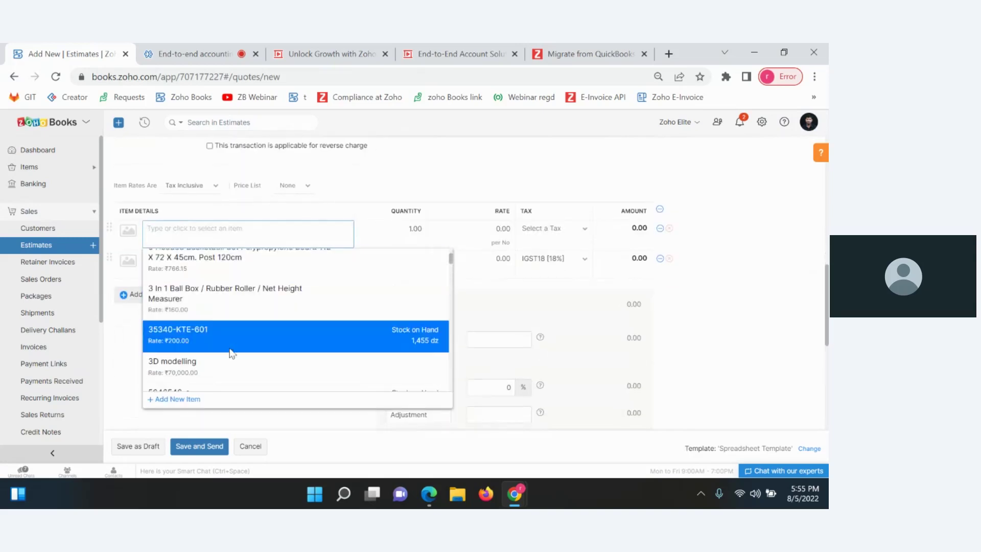
left_click(191, 341)
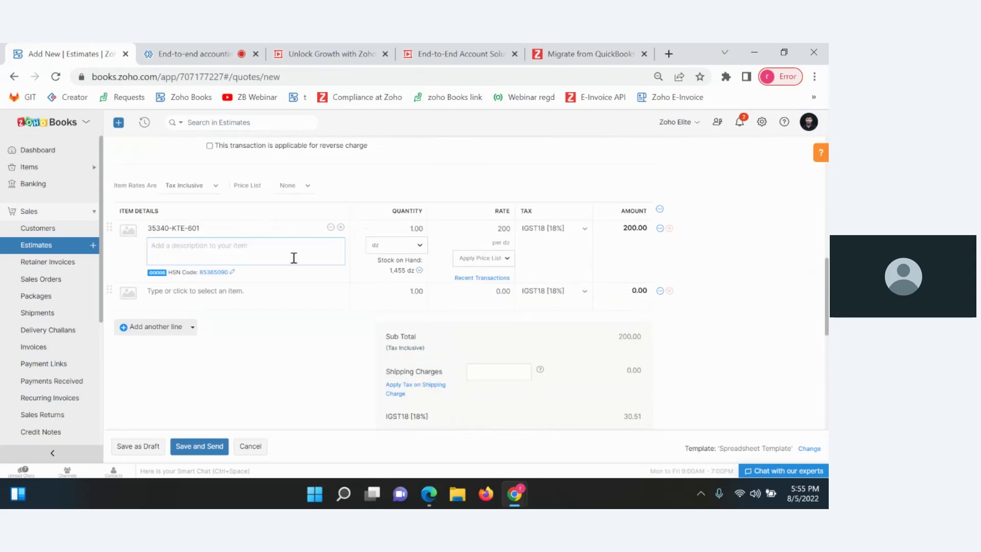
- Add the item 6A SP MCB to the second line of the estimate
left_click(274, 303)
scroll(307, 416, "down", 5)
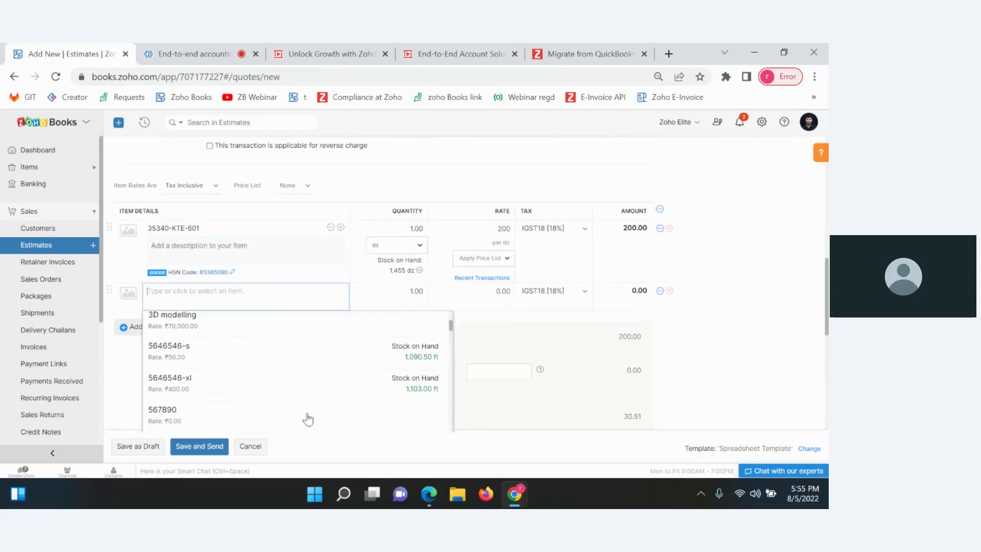
scroll(308, 419, "down", 2)
left_click(246, 365)
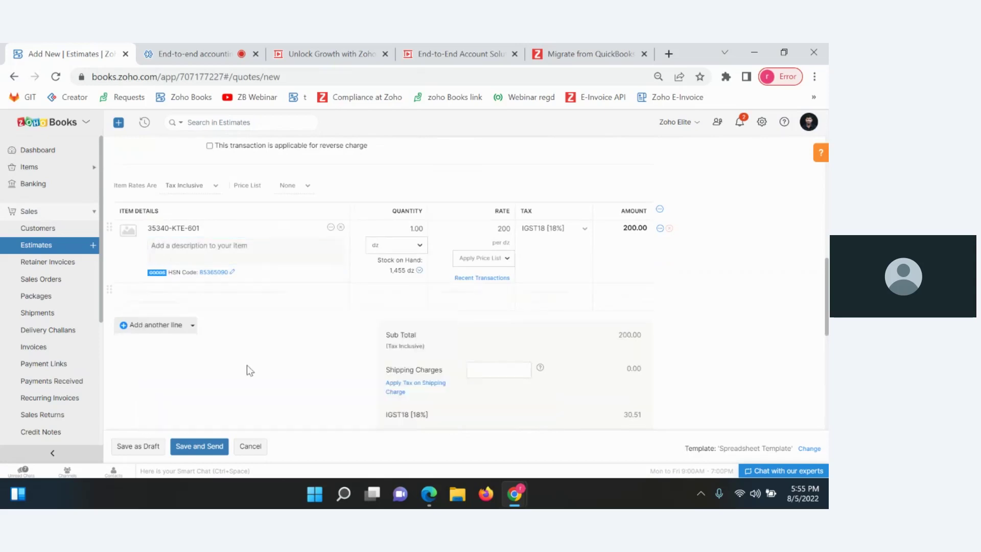
- Set the HSN code of the 6A SP MCB line to 123456 and save it
left_click(225, 351)
left_click(211, 344)
left_click(252, 377)
type("123456")
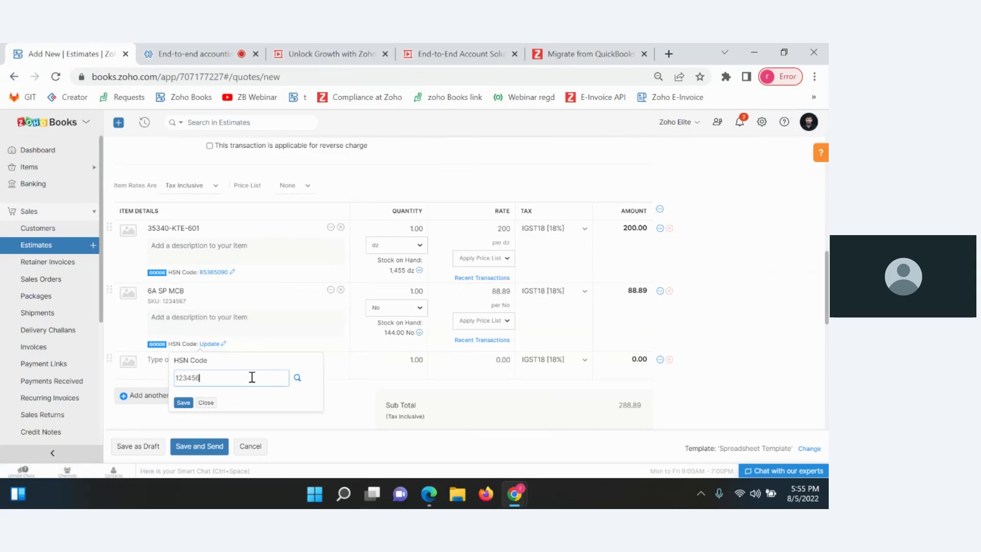
left_click(183, 403)
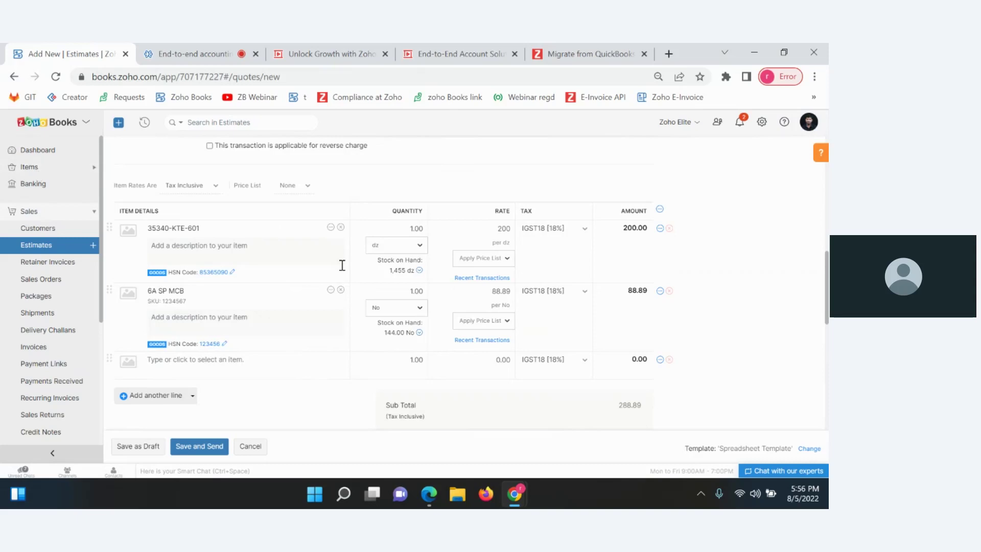
- Duplicate the estimate's browser tab and start a new item from the items list in the duplicate
right_click(68, 49)
left_click(127, 144)
left_click(45, 55)
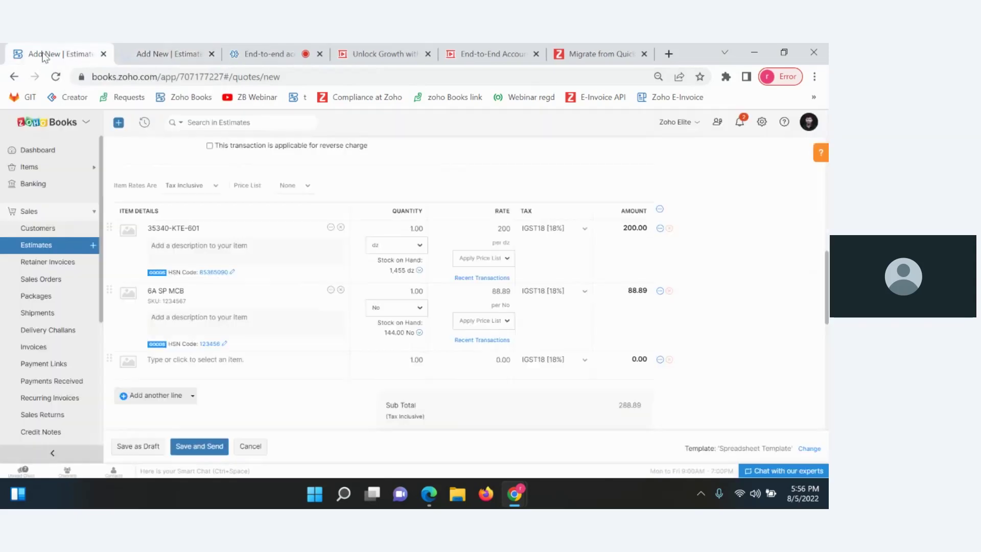
left_click(129, 55)
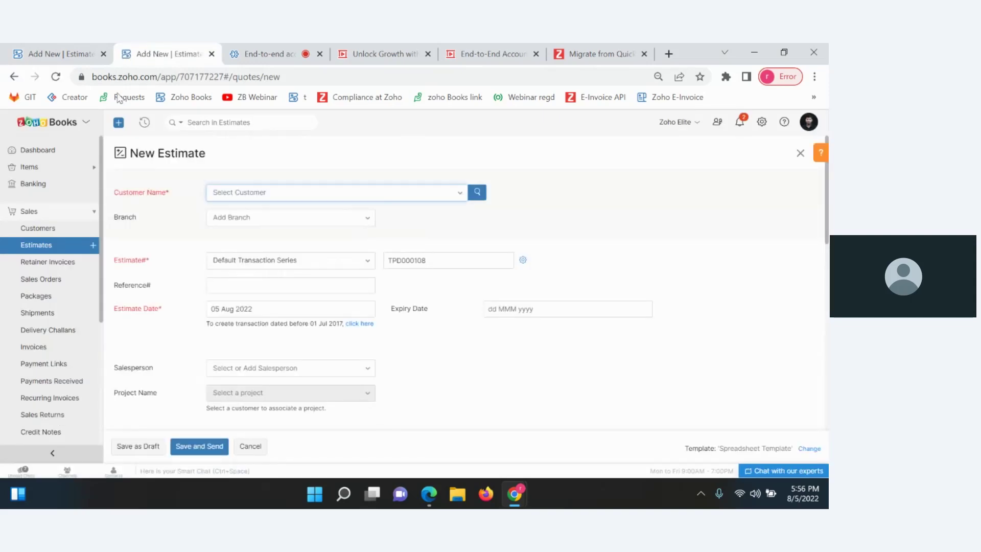
left_click(92, 168)
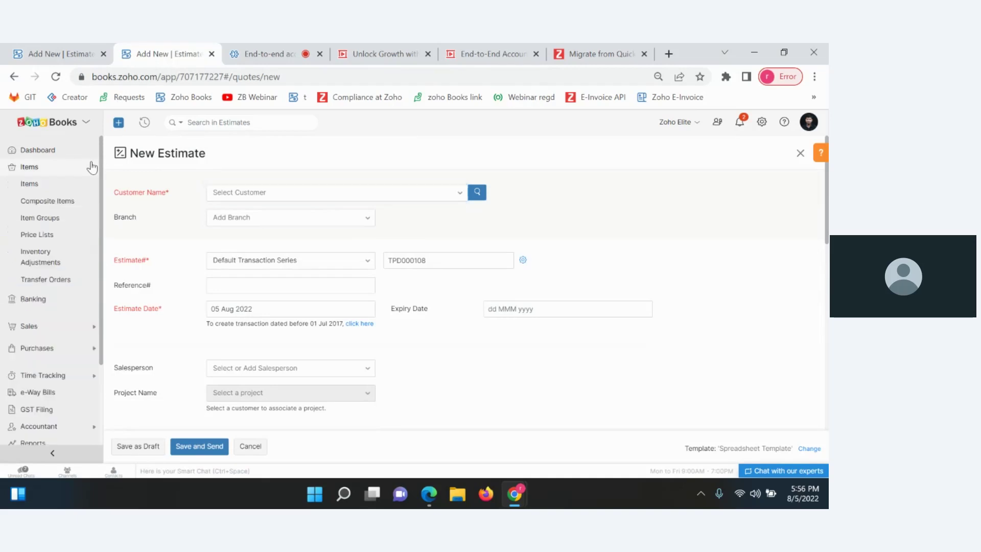
left_click(56, 194)
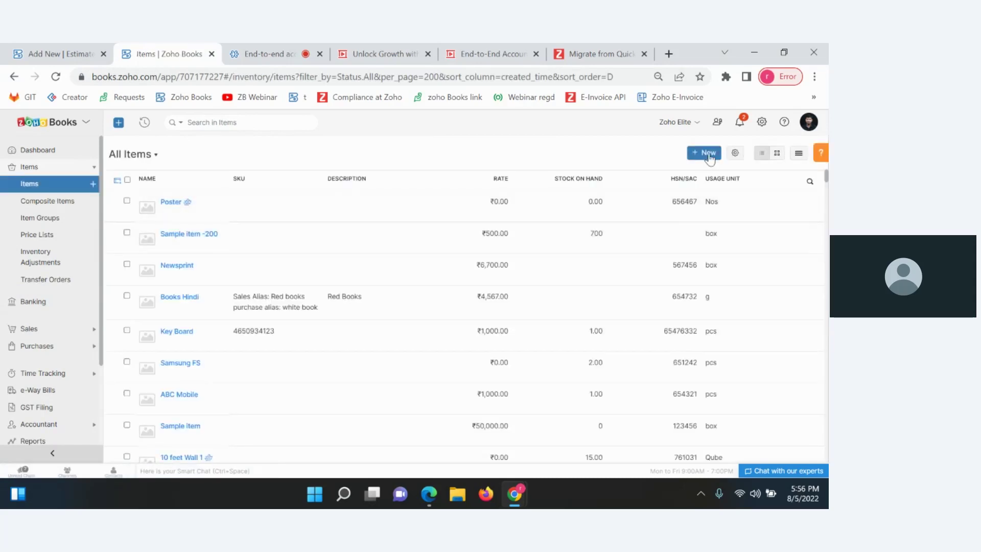
left_click(709, 153)
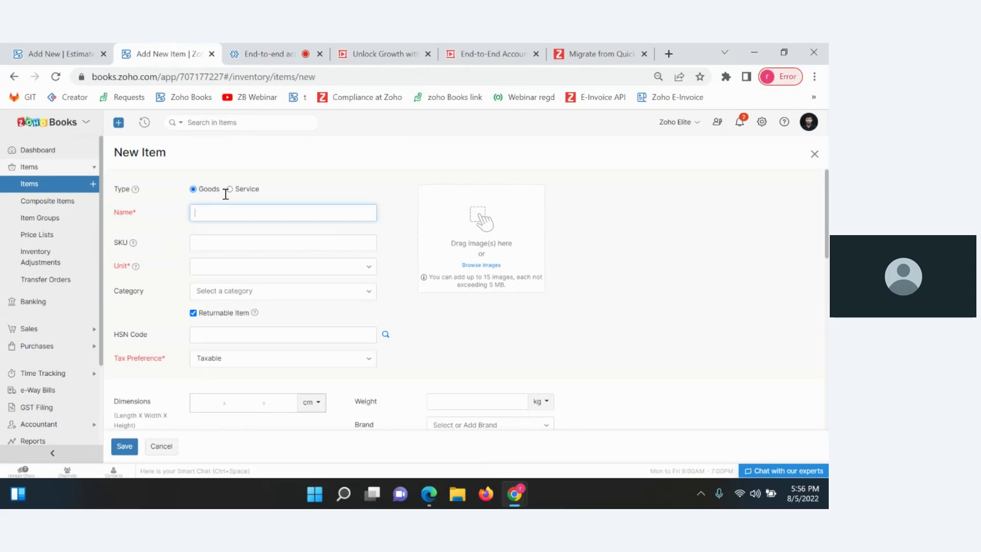
- Examine the new item form's general fields, dimensions, sales and purchase information, default tax rates and inventory tracking options
scroll(192, 272, "down", 1)
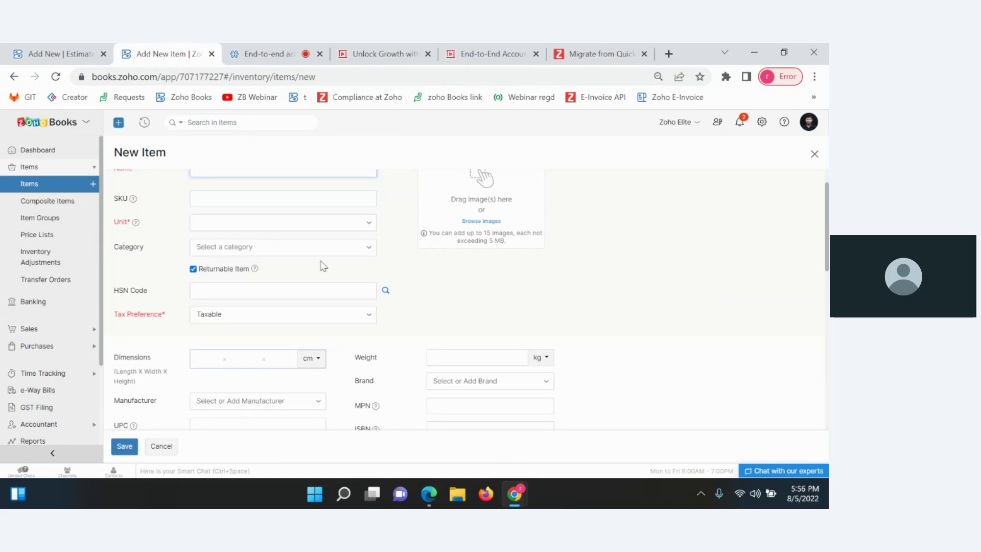
scroll(323, 265, "down", 1)
scroll(447, 219, "down", 3)
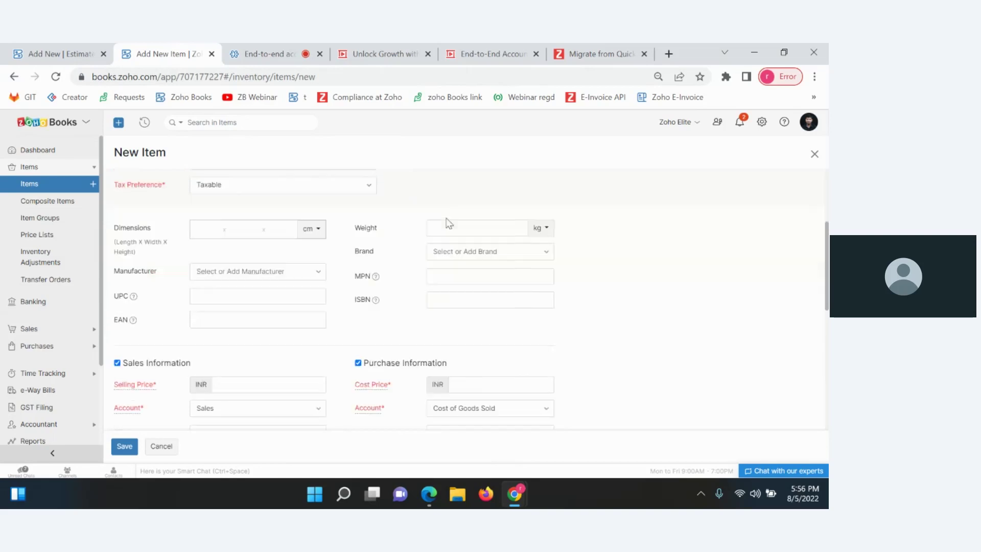
scroll(356, 343, "down", 3)
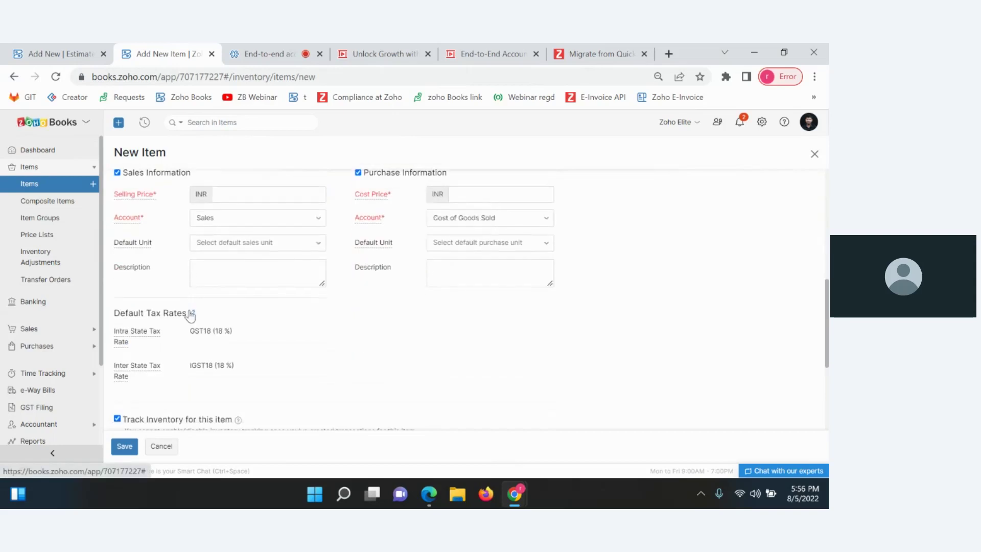
scroll(217, 320, "down", 2)
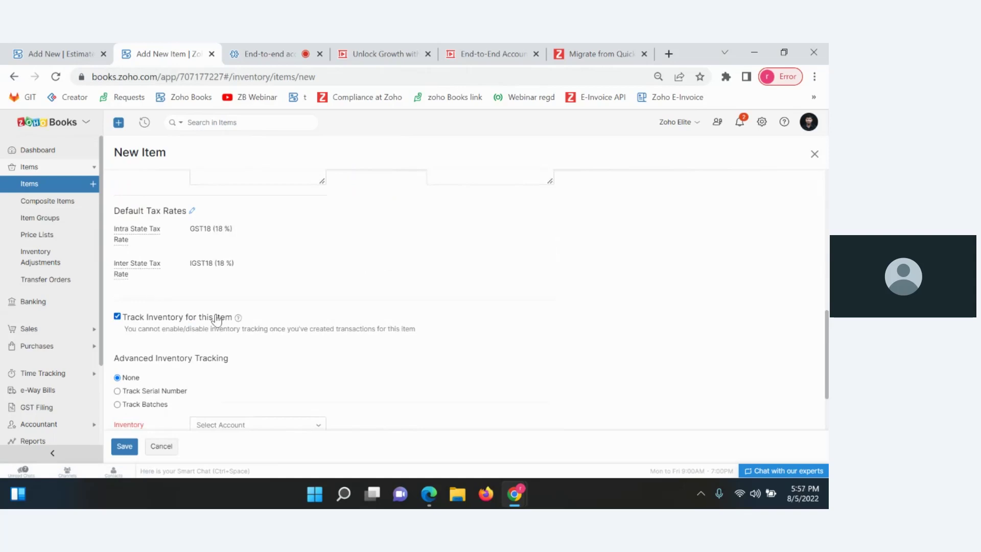
scroll(305, 323, "down", 1)
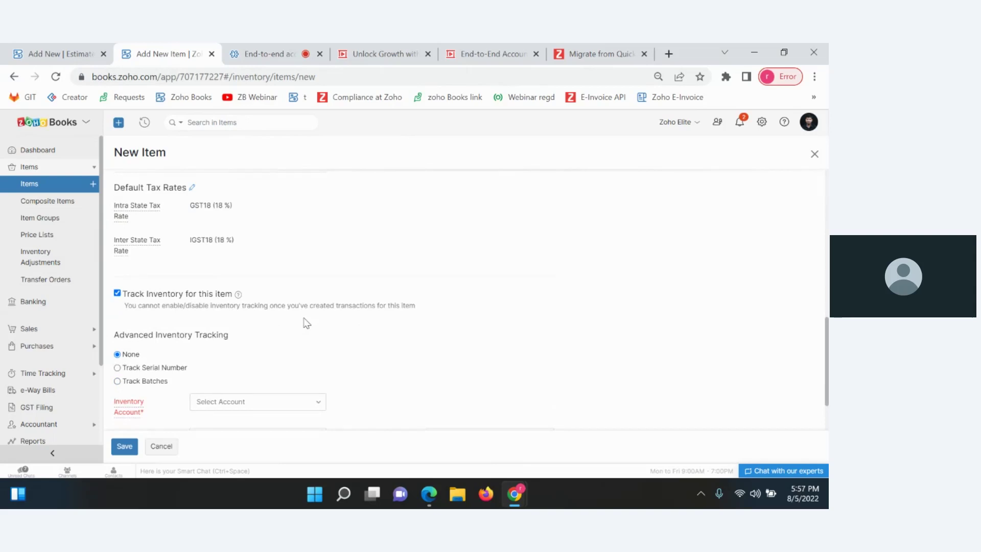
scroll(306, 322, "down", 1)
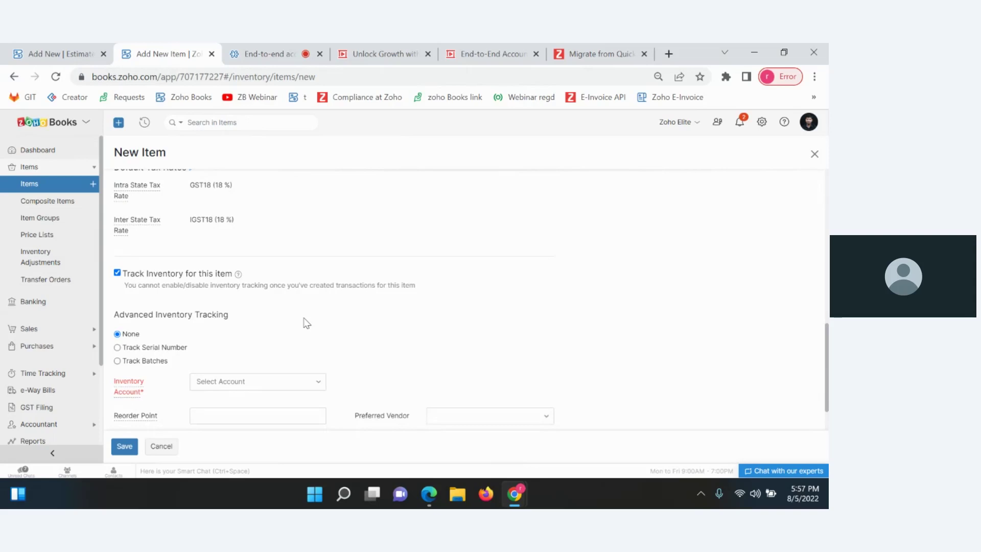
scroll(307, 323, "down", 1)
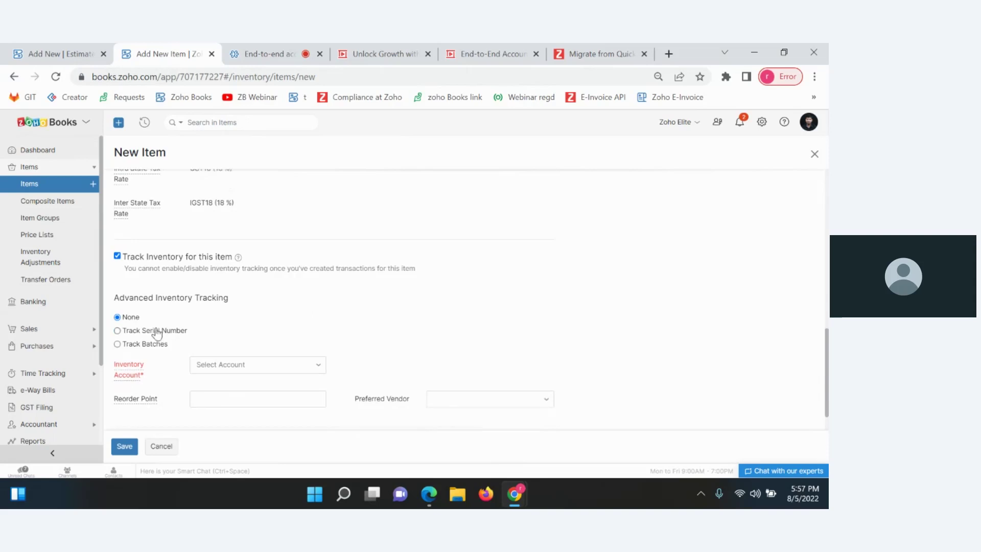
- Try serial number tracking and batch tracking as the new item's advanced inventory tracking method
scroll(128, 327, "down", 1)
left_click(129, 312)
scroll(208, 321, "down", 1)
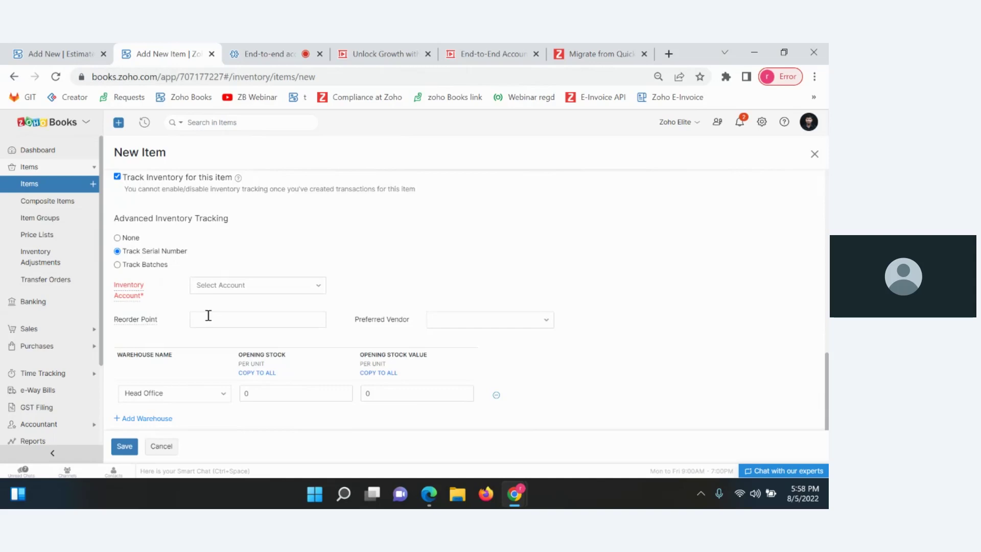
left_click(118, 265)
- Add a second warehouse row to the item's opening stock and discard the new item
scroll(209, 344, "down", 2)
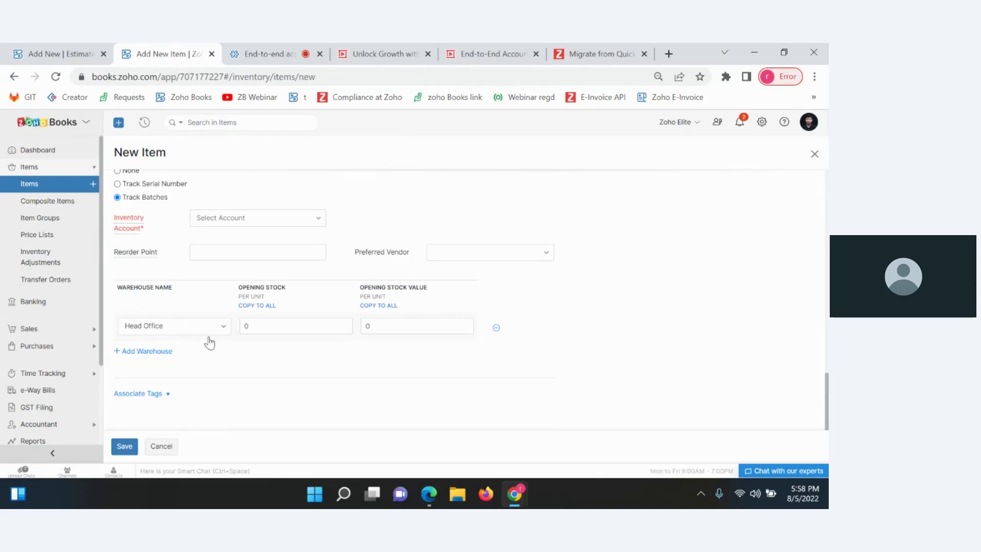
left_click(168, 351)
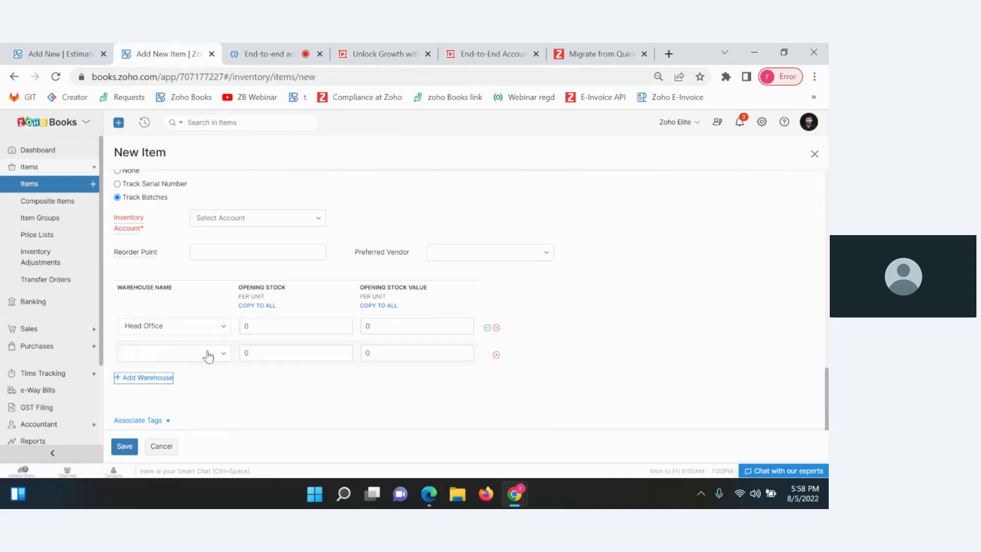
left_click(172, 448)
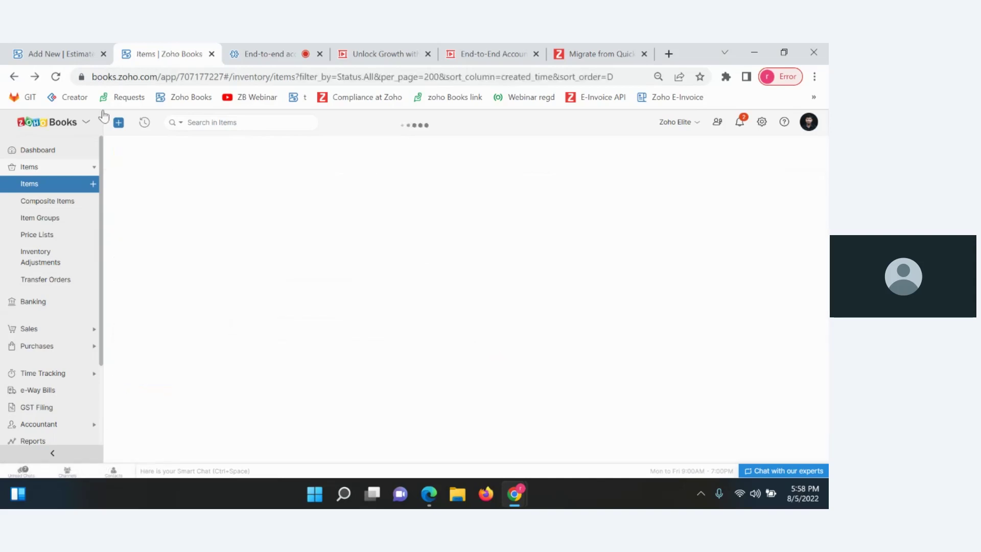
- Return to the unsaved estimate and examine its line items, shipping charges, tax, discount, adjustment, TCS and total
left_click(58, 52)
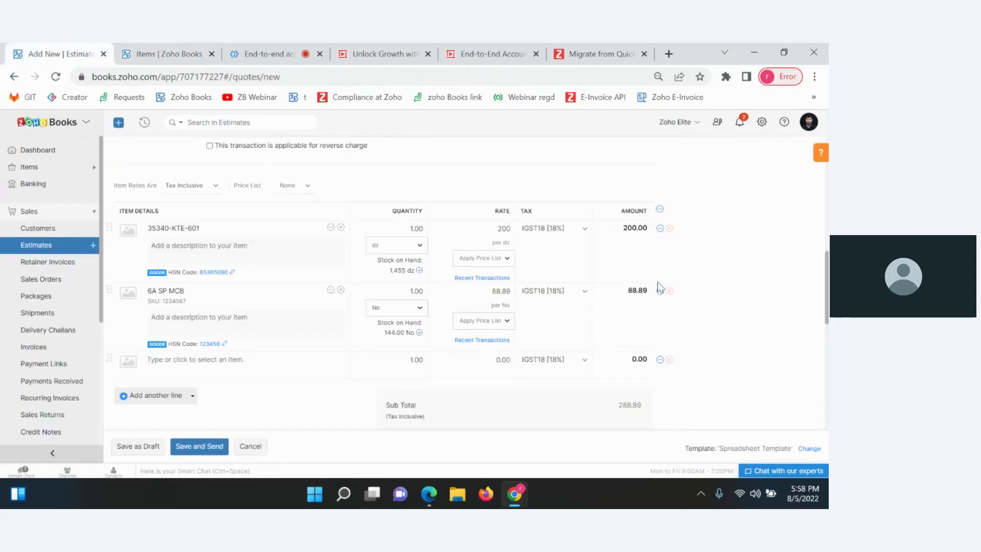
scroll(660, 287, "up", 7)
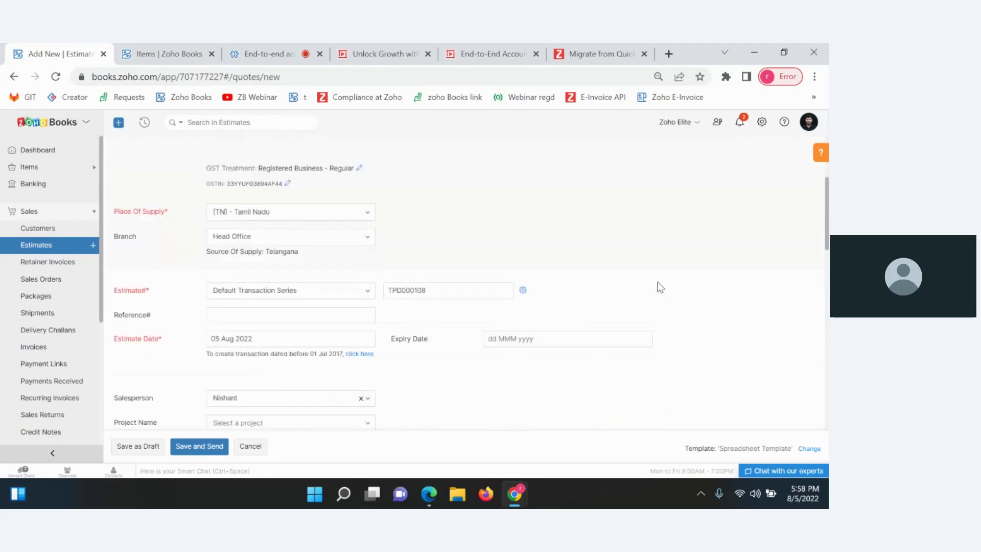
scroll(386, 196, "up", 2)
scroll(387, 196, "down", 8)
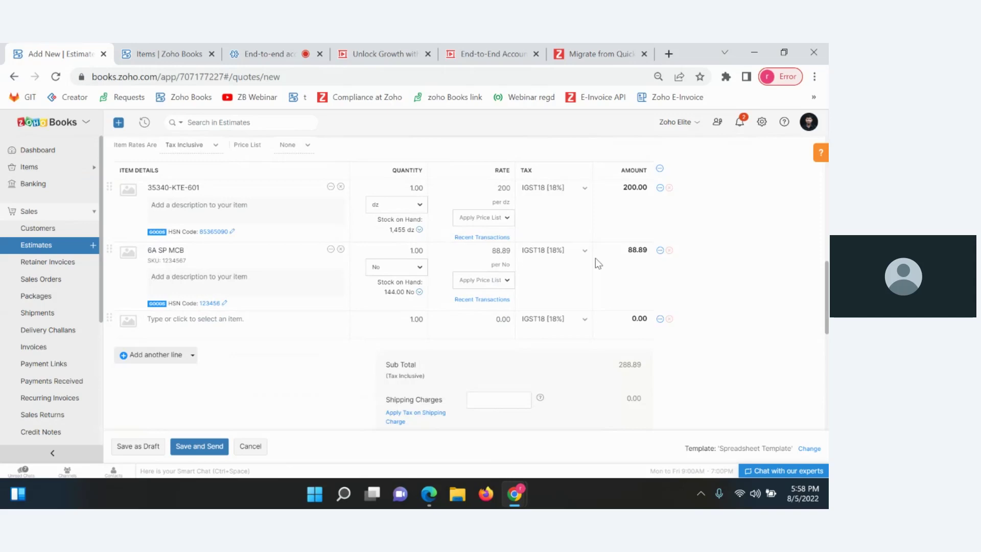
scroll(595, 259, "down", 3)
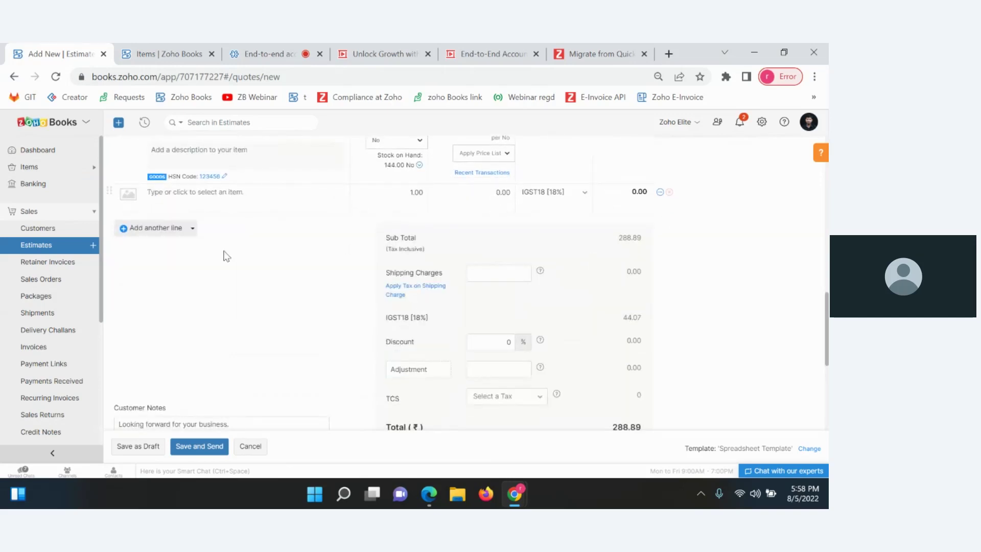
scroll(362, 284, "down", 1)
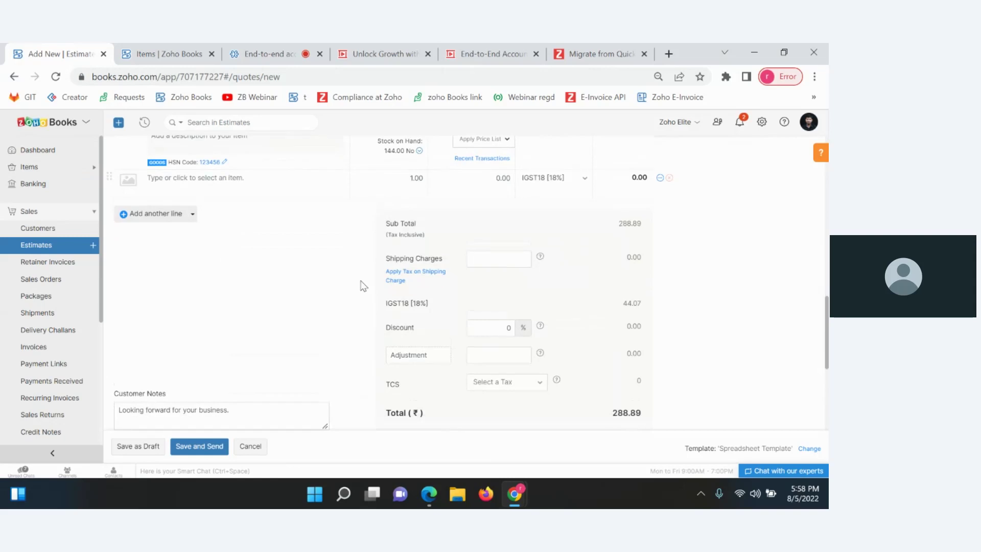
scroll(536, 319, "down", 1)
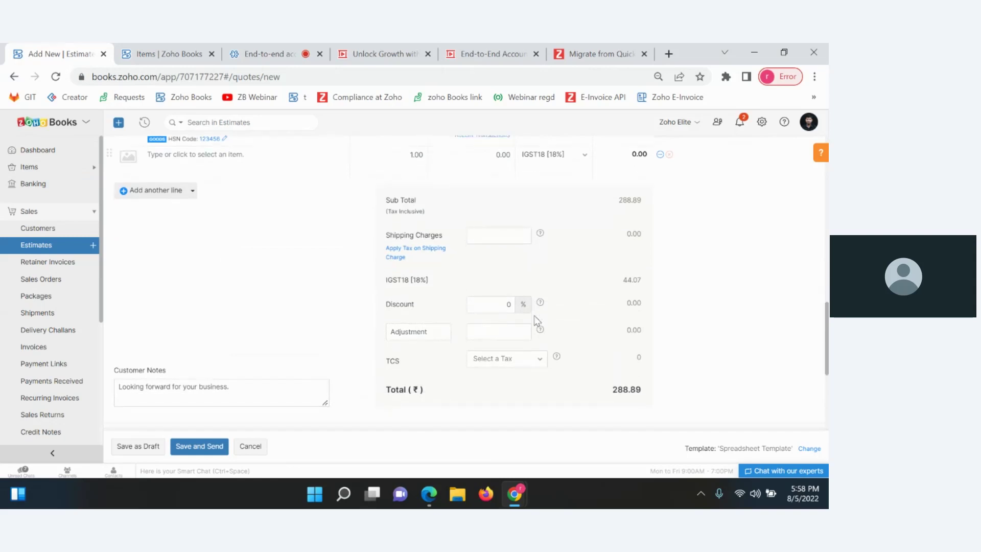
left_click_drag(372, 204, 561, 286)
left_click(561, 286)
scroll(563, 290, "down", 1)
scroll(562, 290, "down", 1)
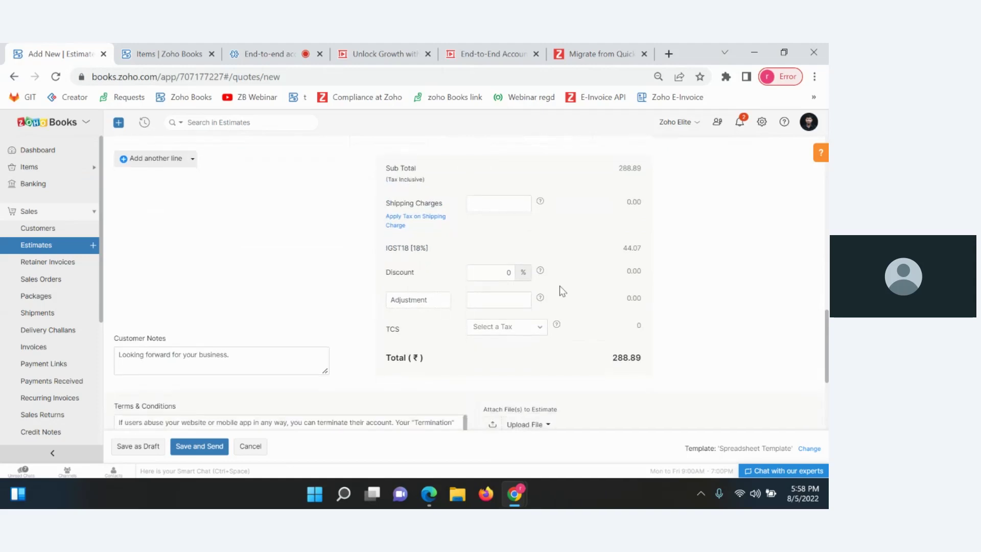
- Save the estimate and email it to the customer with the estimate PDF attached
scroll(641, 317, "down", 3)
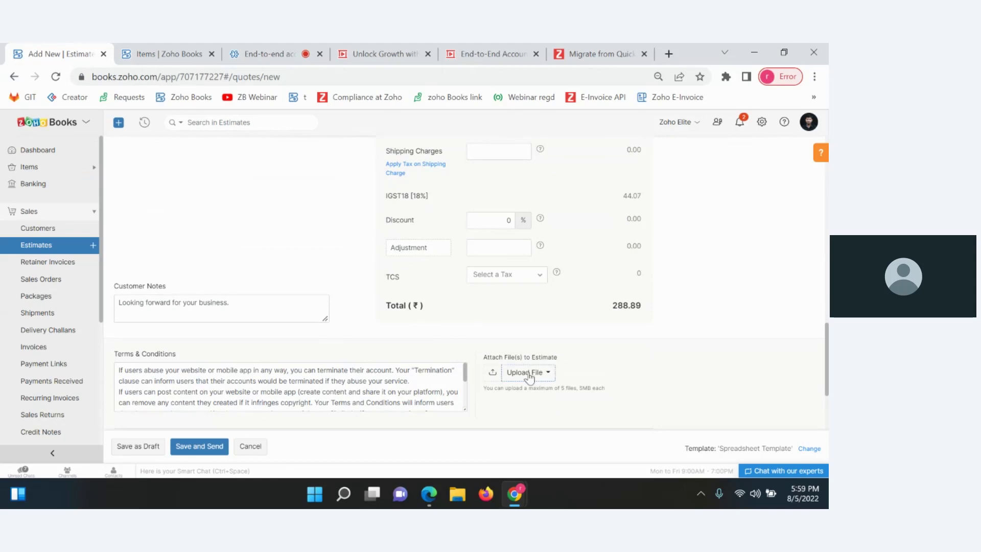
scroll(329, 356, "down", 3)
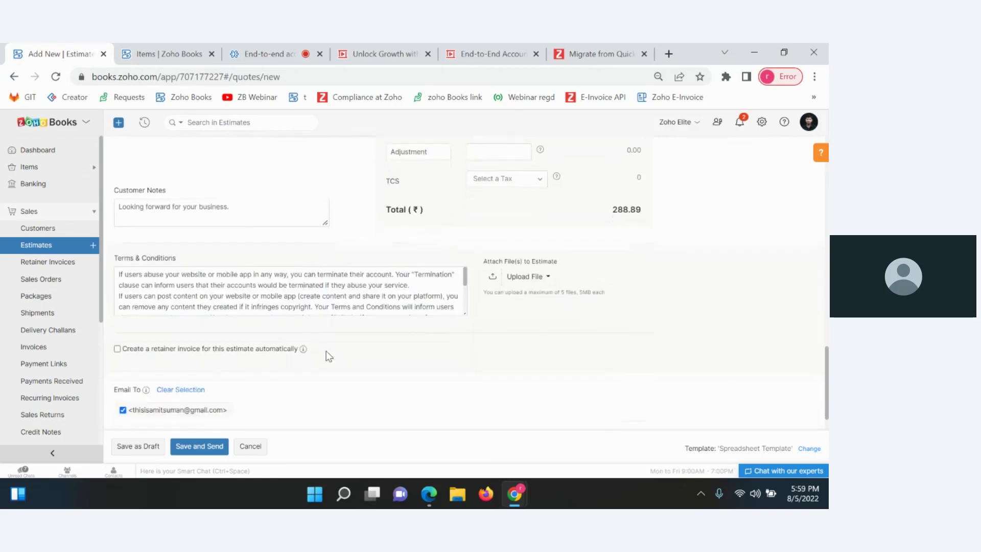
left_click(205, 450)
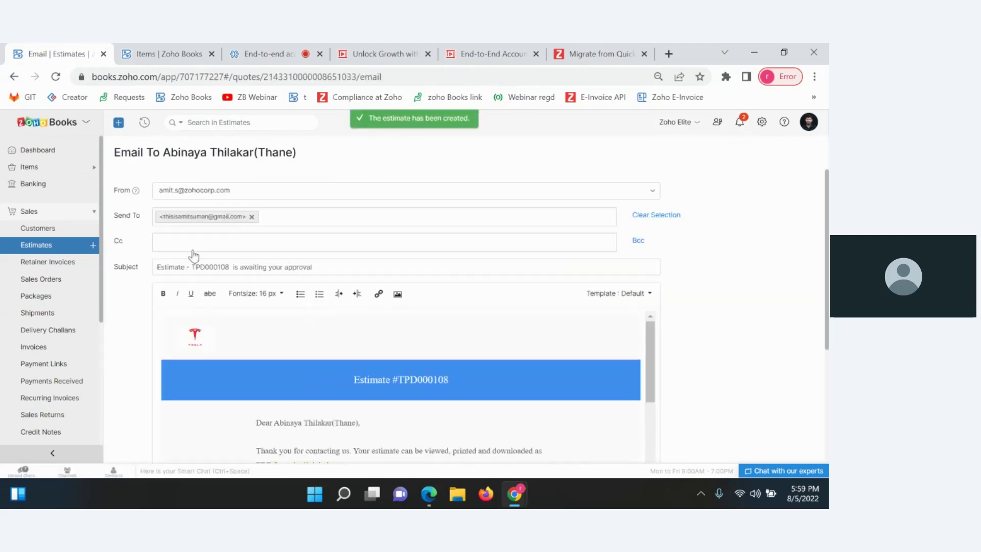
scroll(132, 346, "down", 4)
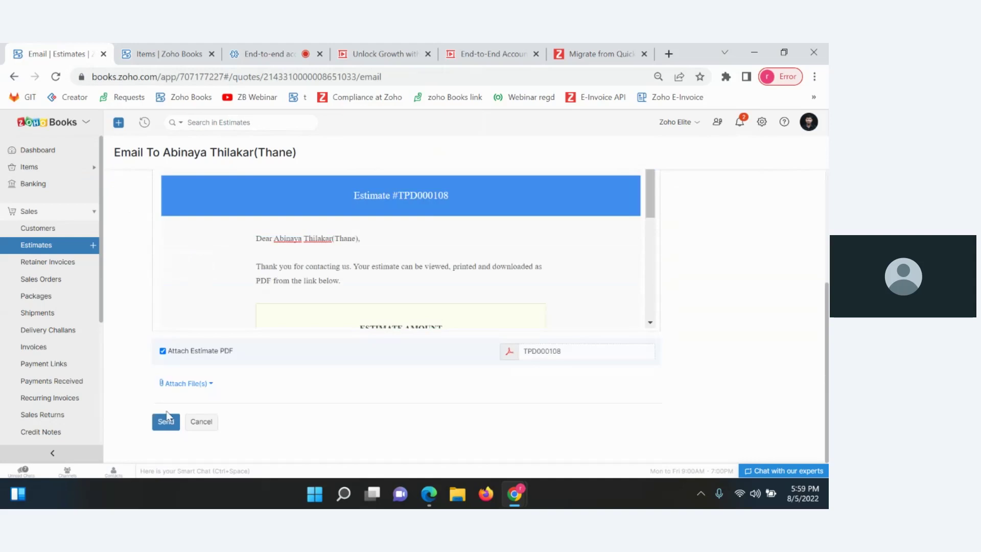
left_click(171, 422)
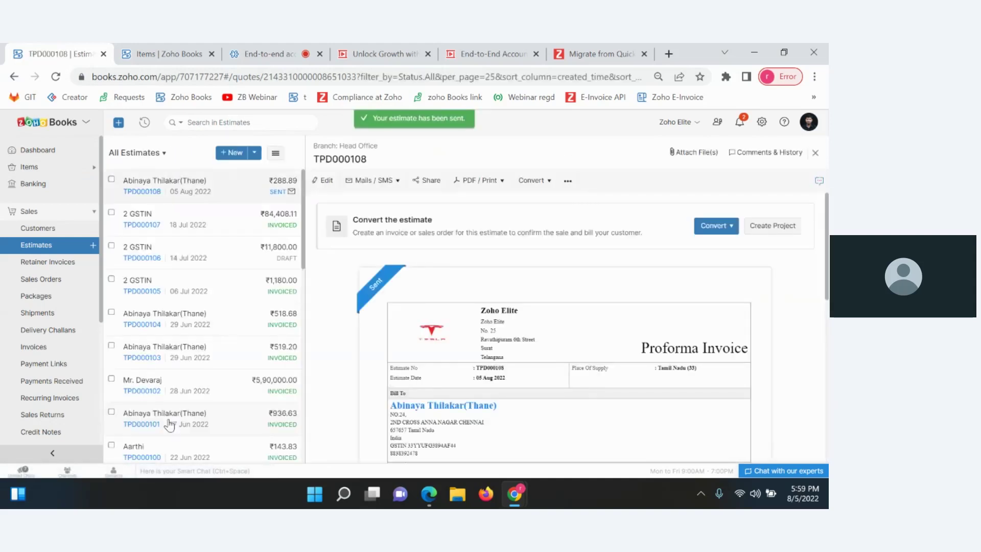
- Examine the sent estimate's mail and SMS options and its document preview, including items, total and terms
left_click(383, 182)
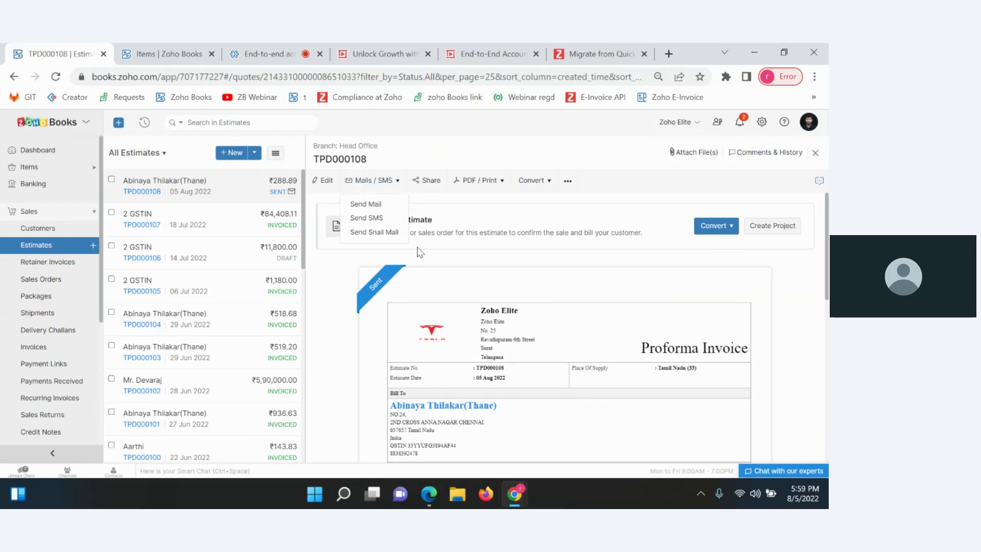
scroll(475, 313, "down", 3)
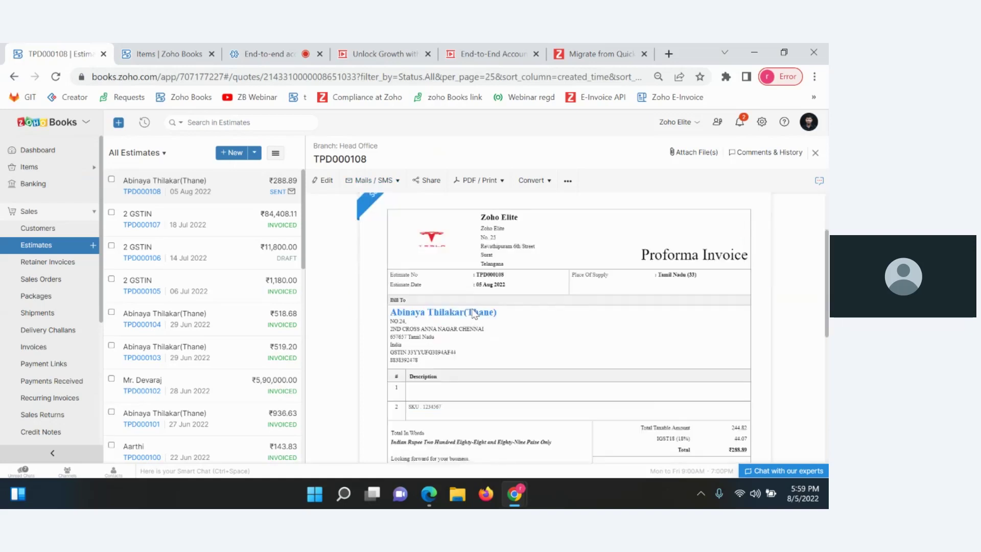
scroll(475, 314, "down", 5)
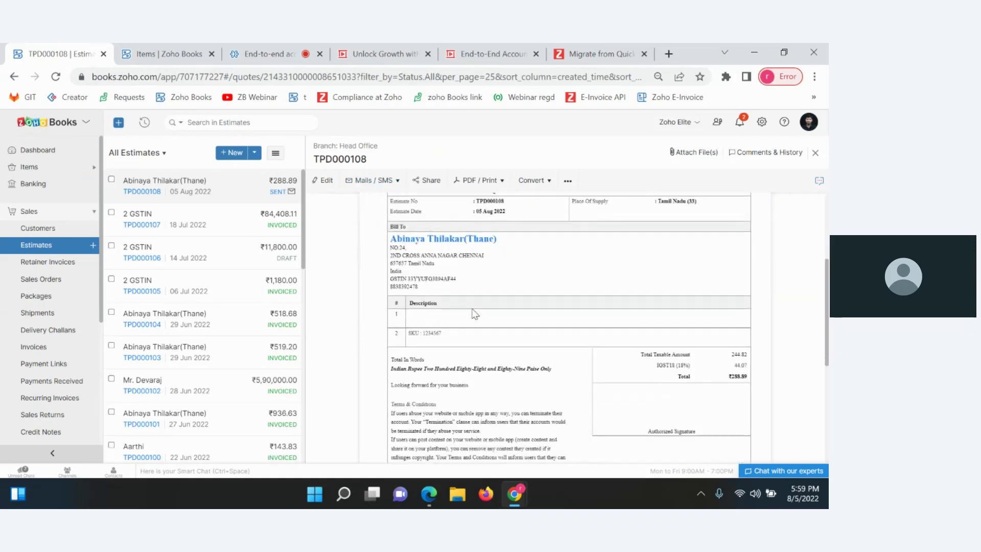
scroll(476, 313, "up", 3)
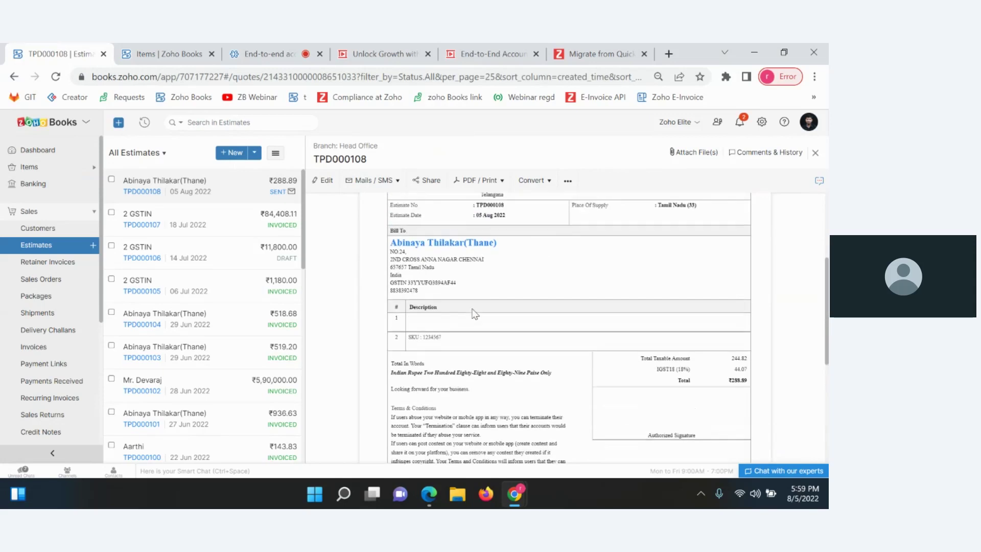
scroll(475, 314, "up", 3)
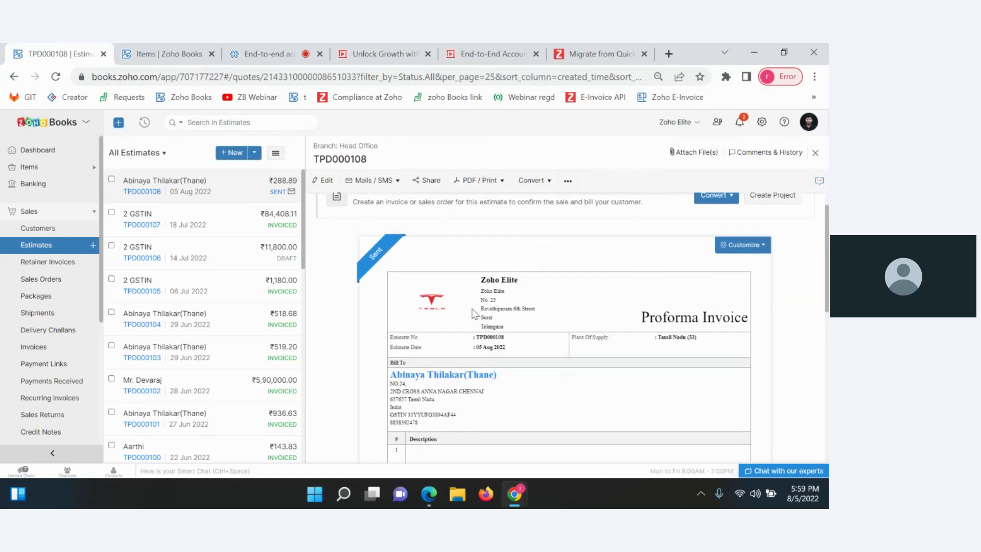
scroll(475, 314, "down", 1)
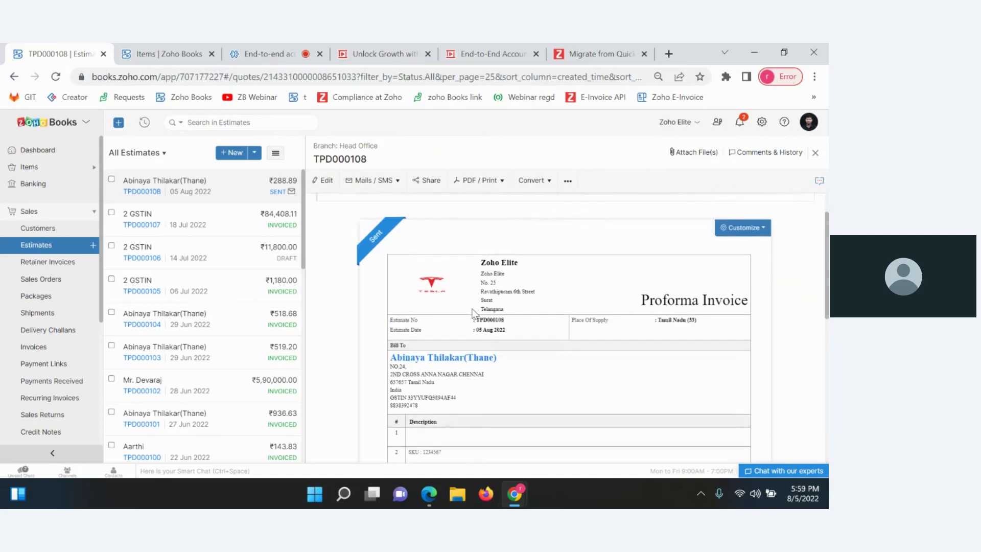
- Review the existing estimate templates and the gallery of new template designs in the settings, and return to the sent estimate
left_click(762, 122)
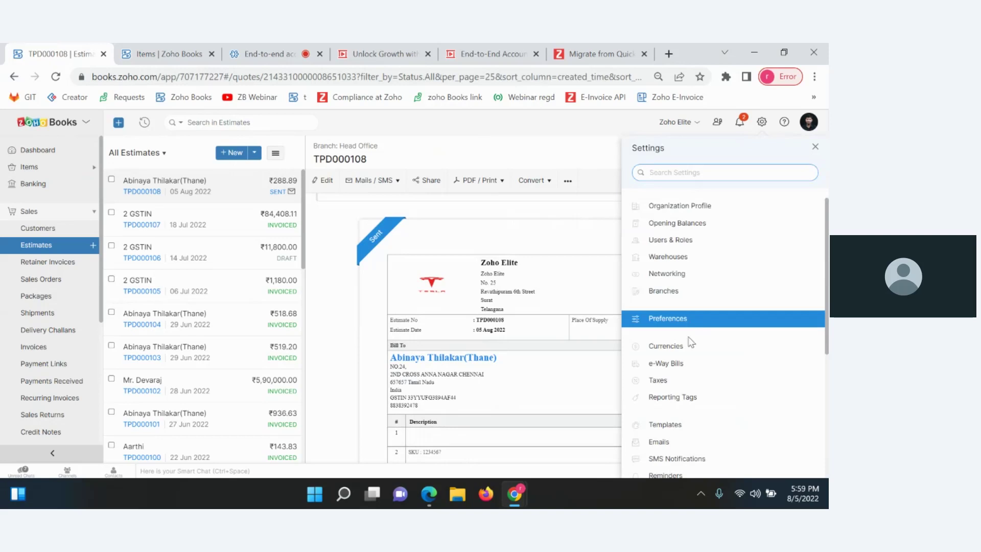
left_click(687, 426)
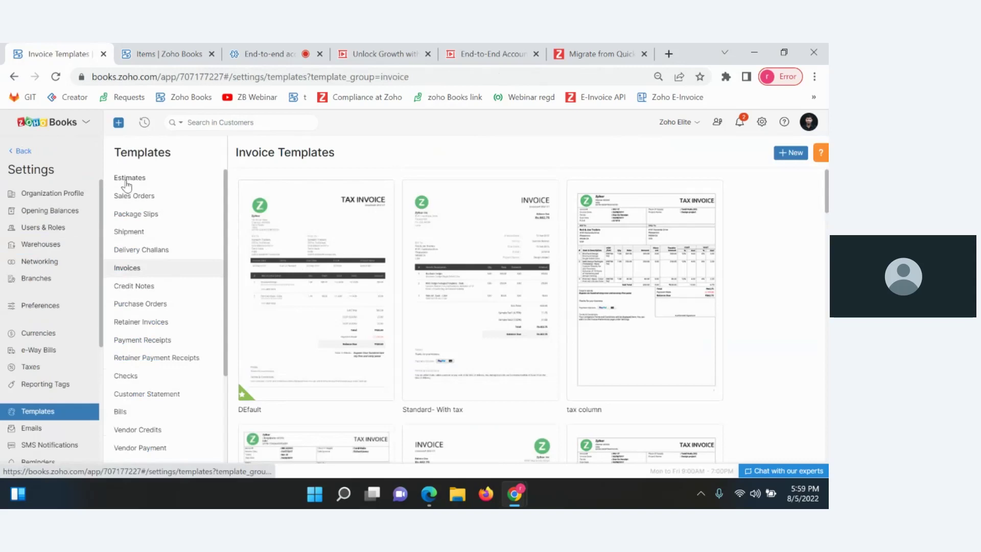
left_click(127, 181)
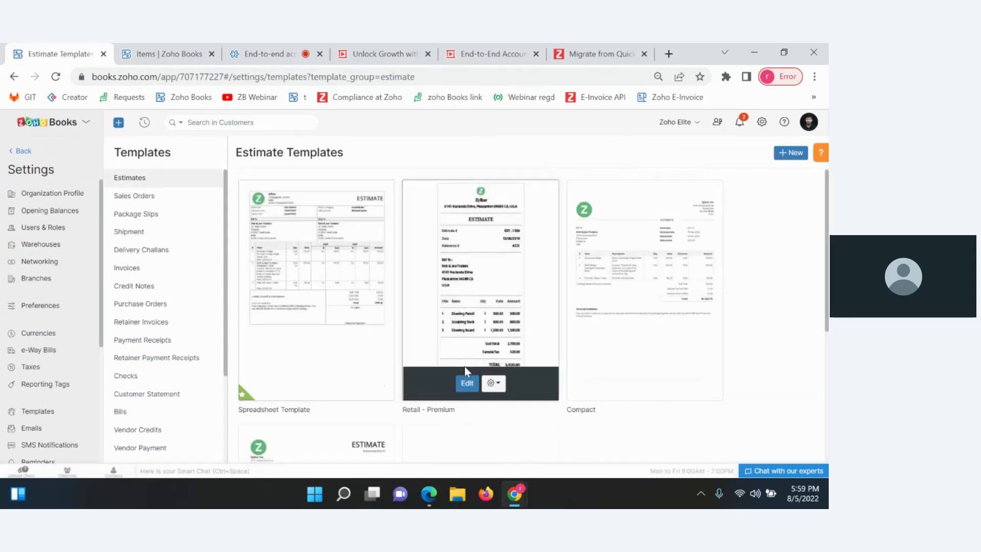
left_click(791, 153)
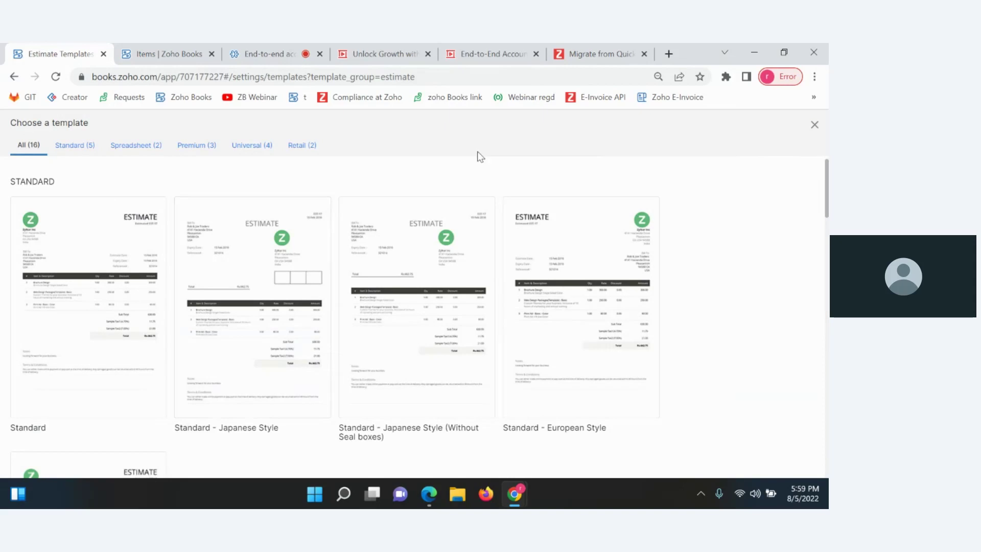
left_click(815, 126)
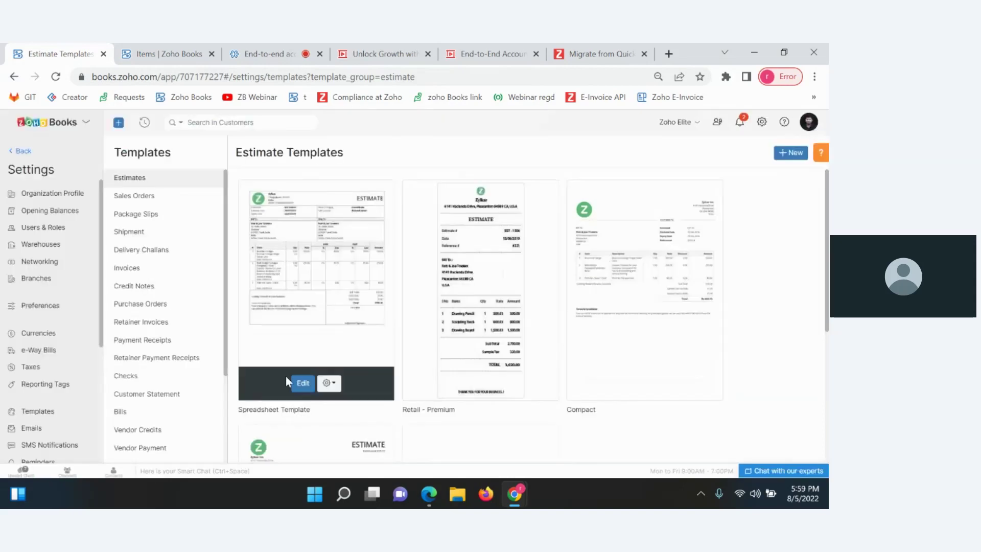
left_click(21, 150)
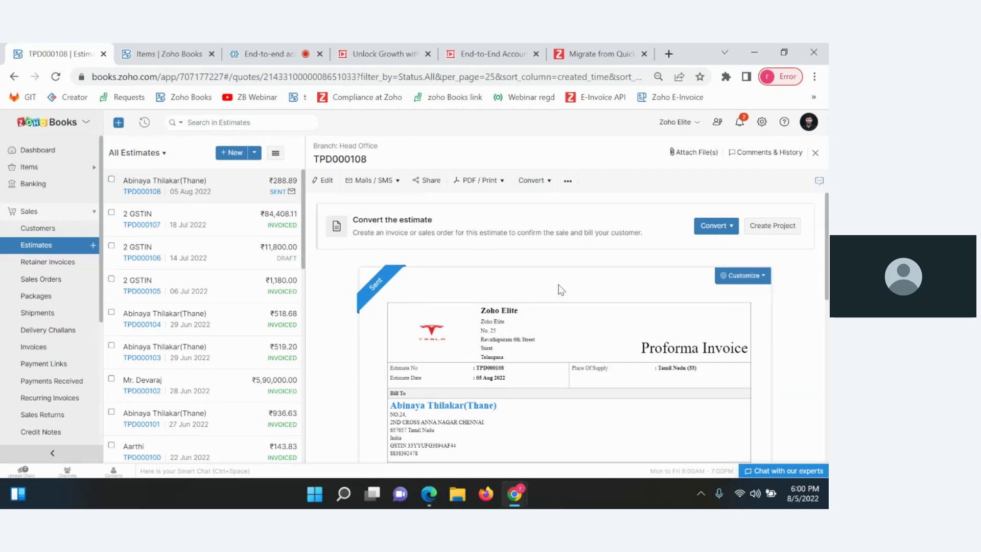
- Check the sent estimate's conversion options and mark the estimate as accepted
mouse_move(376, 296)
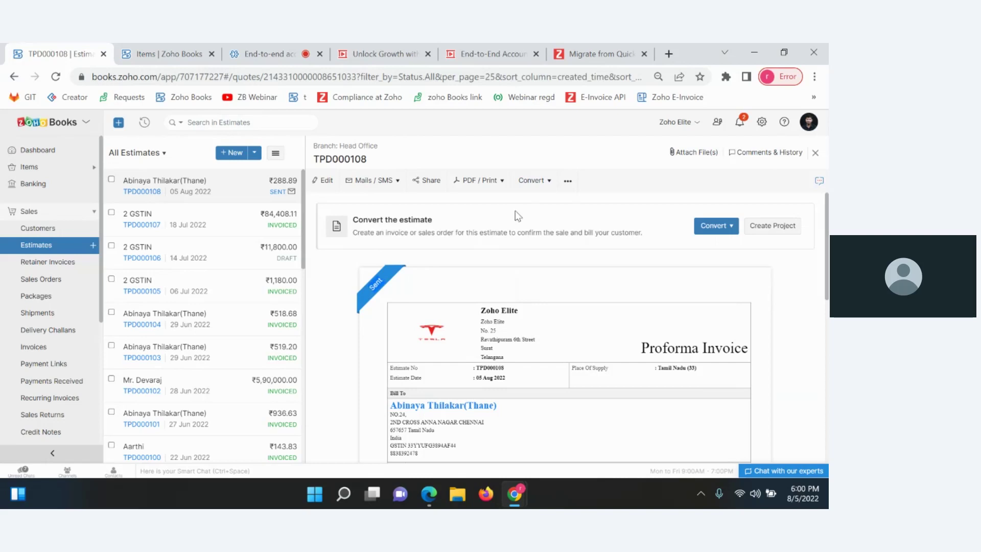
left_click(549, 185)
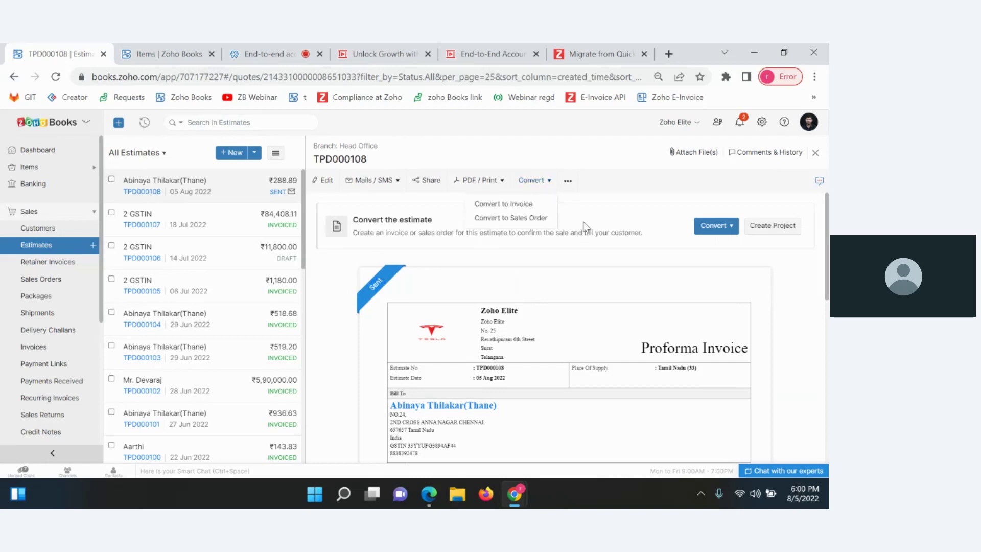
left_click(569, 186)
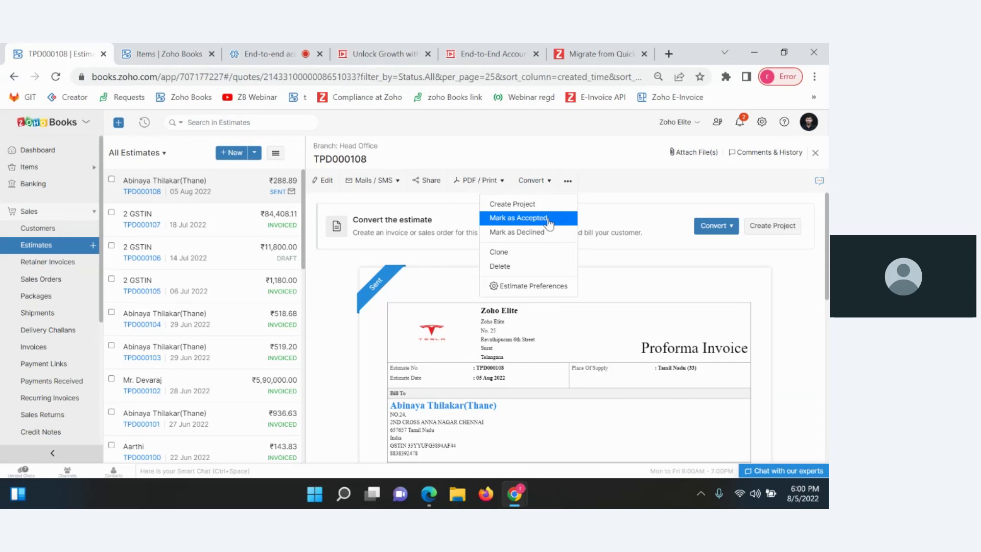
left_click(532, 218)
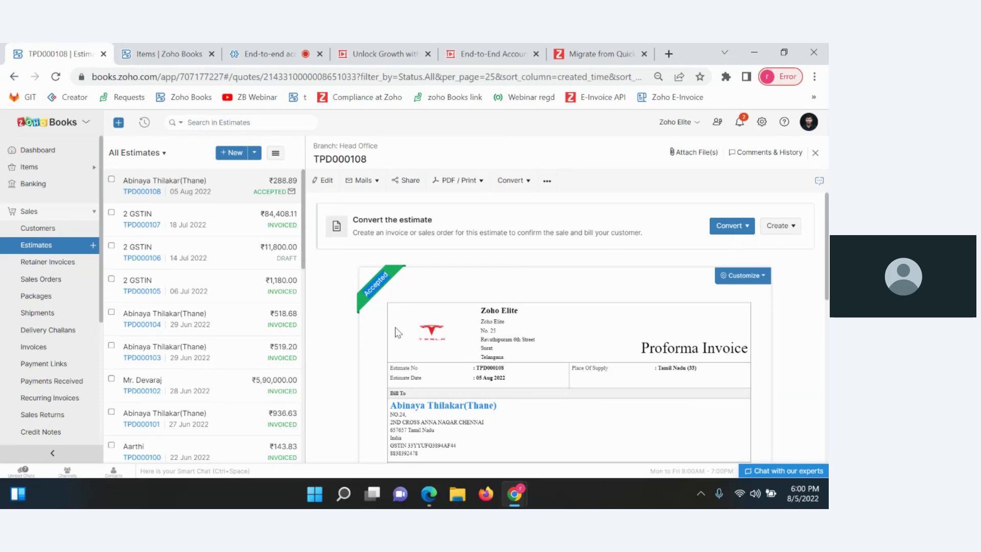
- Open the "Estimate 1st reminder" workflow rule from the automation settings in the second browser tab
left_click(161, 53)
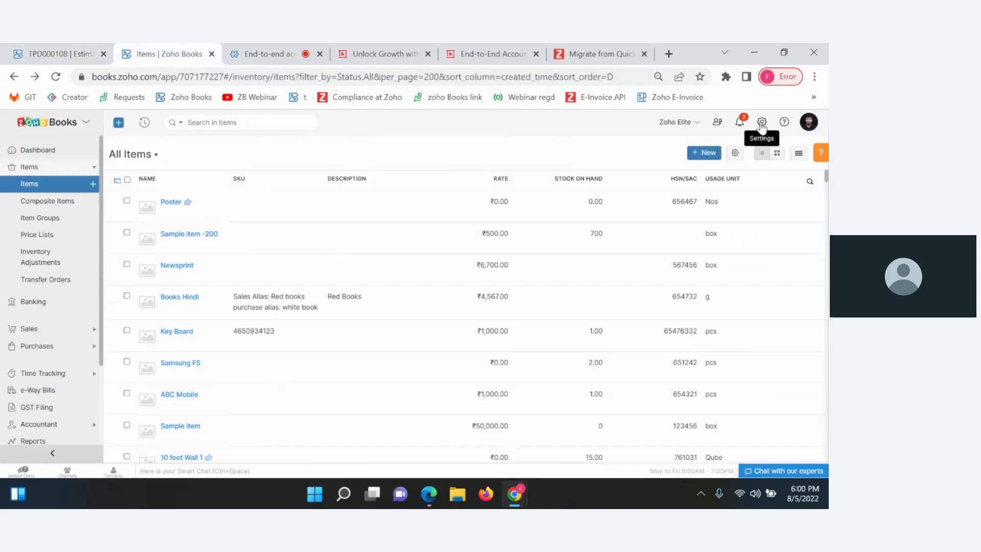
left_click(762, 121)
scroll(744, 271, "down", 3)
left_click(683, 375)
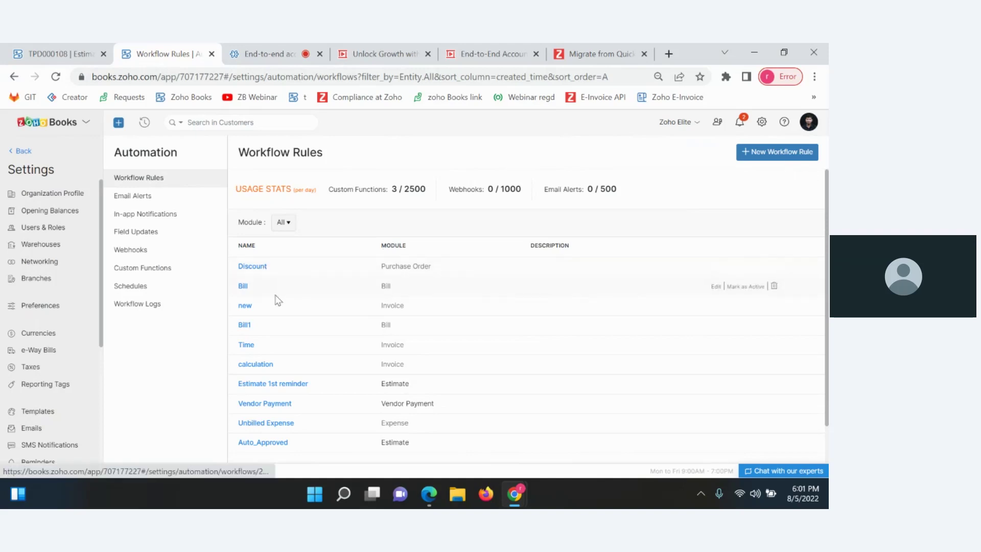
left_click(253, 384)
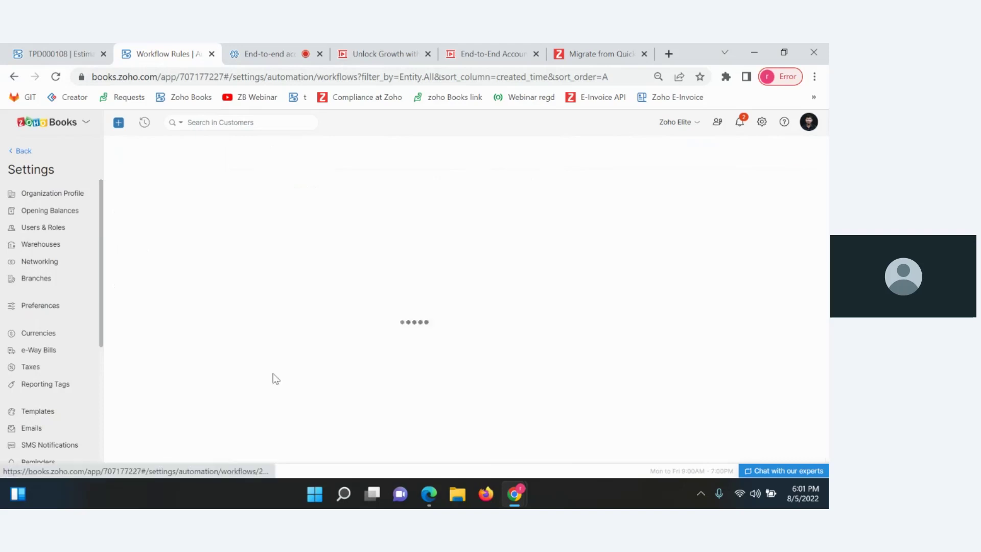
- Examine the reminder rule's execution date options, trigger filters and email alert action, and leave the rule and settings without saving
scroll(457, 346, "down", 3)
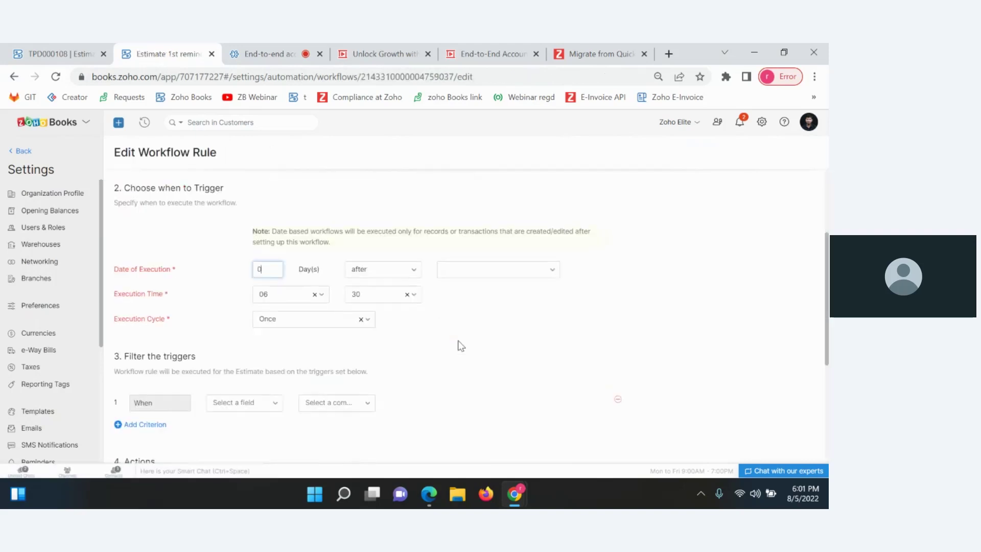
scroll(457, 346, "up", 1)
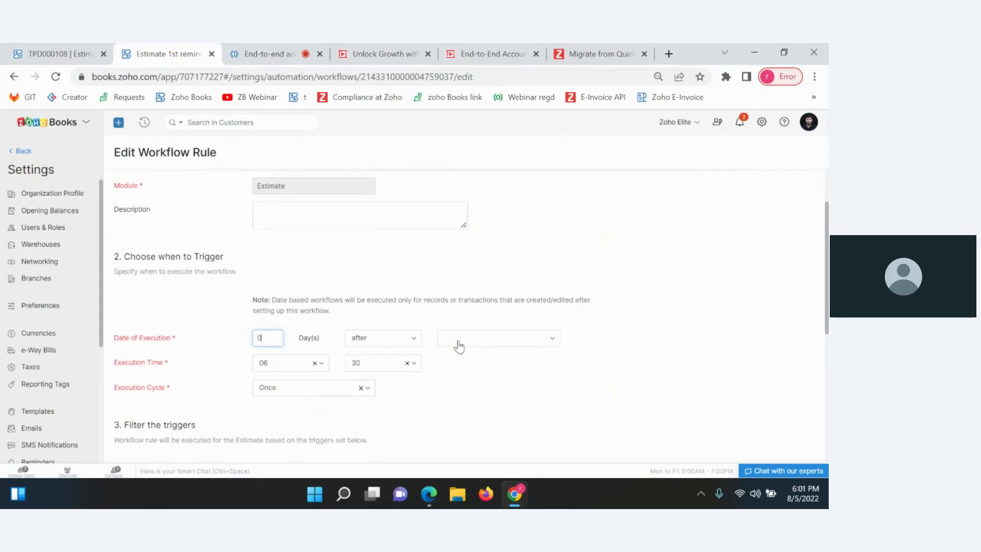
scroll(458, 347, "down", 1)
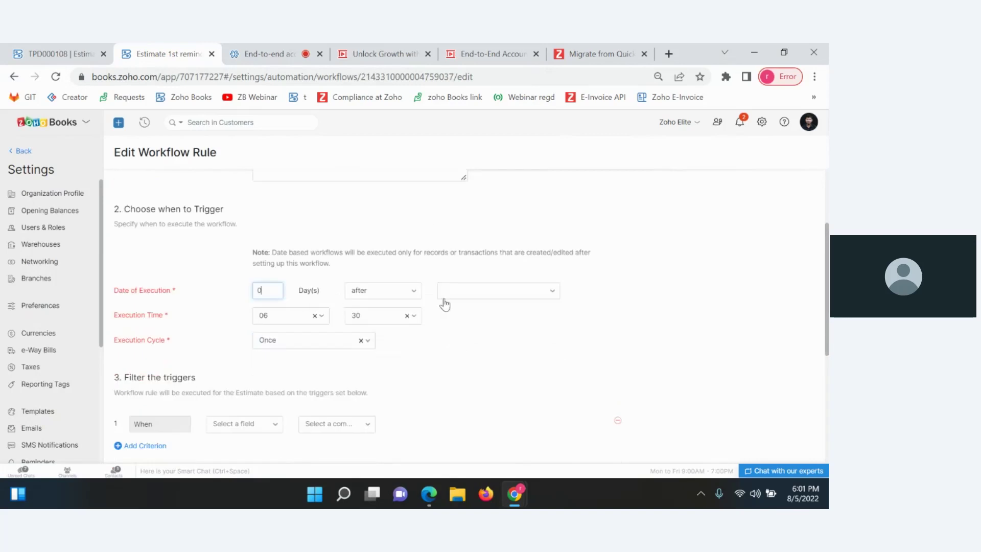
left_click(460, 297)
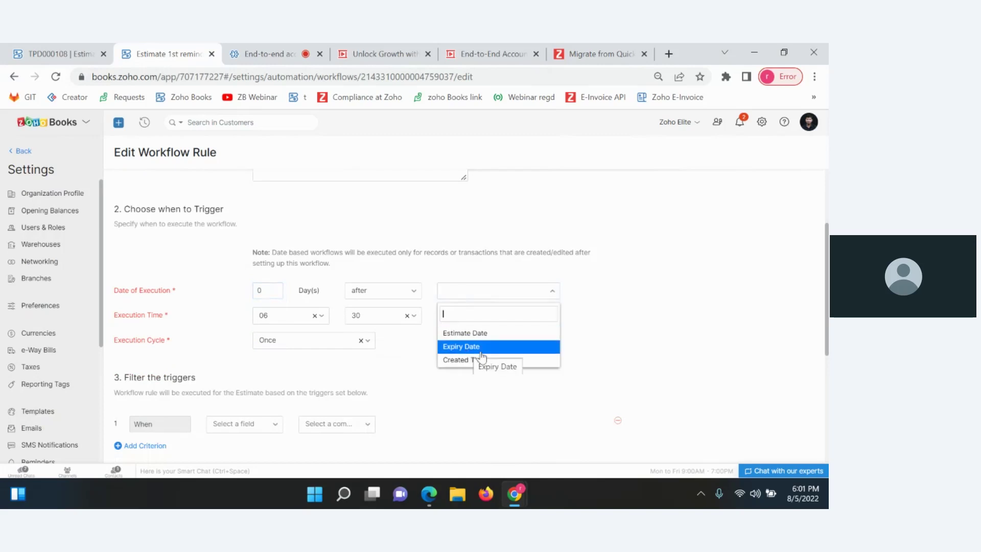
left_click(489, 382)
scroll(489, 383, "down", 3)
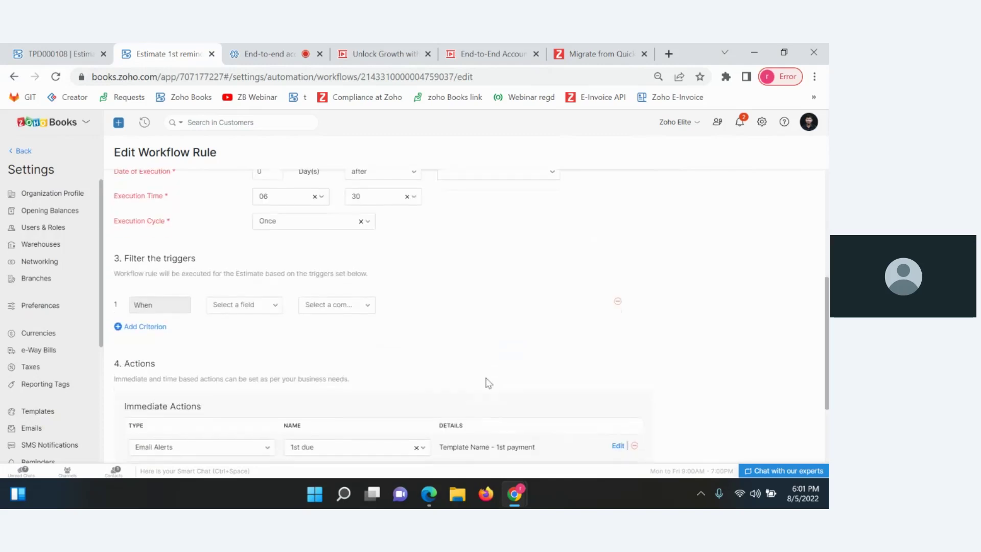
scroll(489, 383, "down", 2)
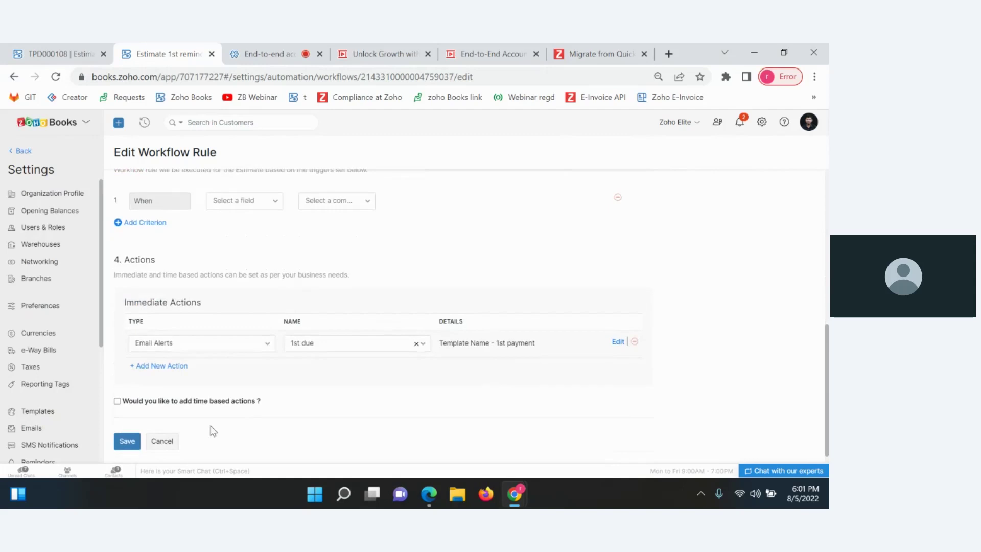
left_click(175, 441)
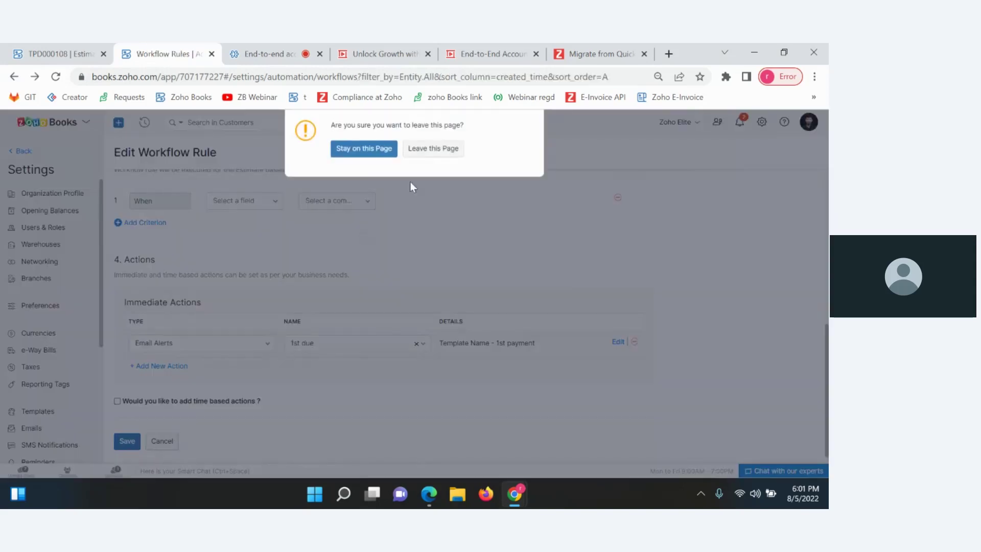
left_click(417, 153)
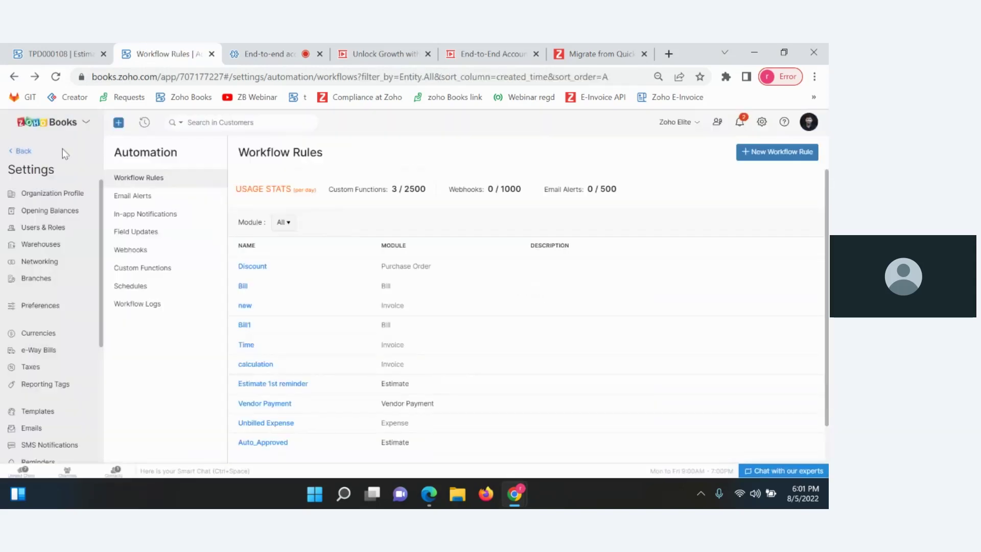
left_click(10, 153)
- Return to the accepted estimate and convert it to an invoice
left_click(56, 53)
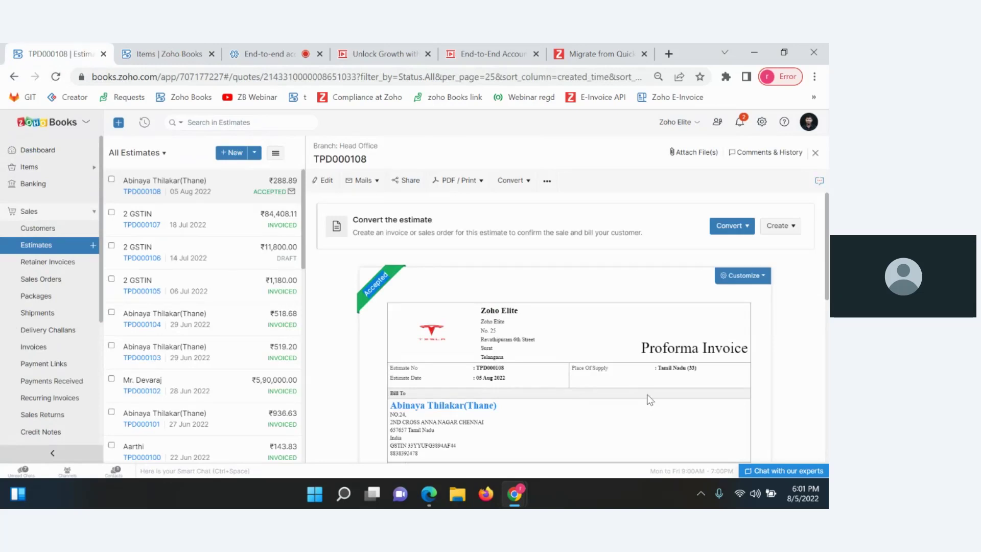
left_click(519, 186)
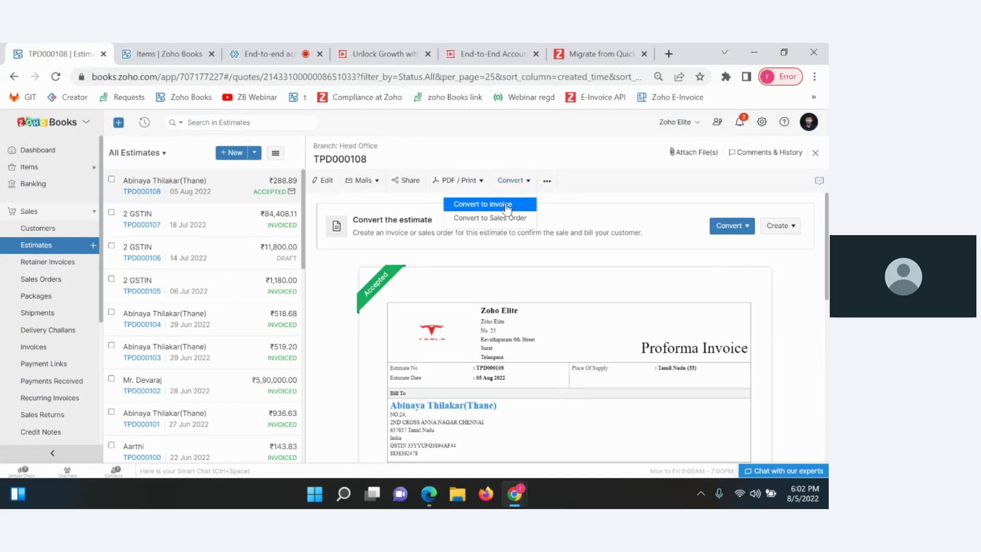
left_click(508, 206)
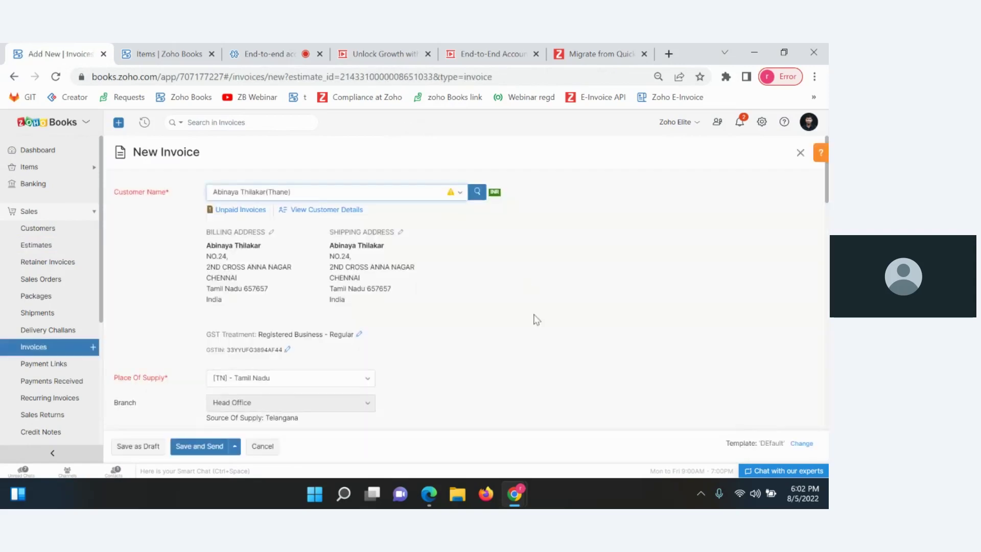
- Review the new invoice's details, save it for sending, and email it to the customer with the invoice PDF attached
scroll(534, 318, "down", 3)
scroll(534, 318, "down", 3)
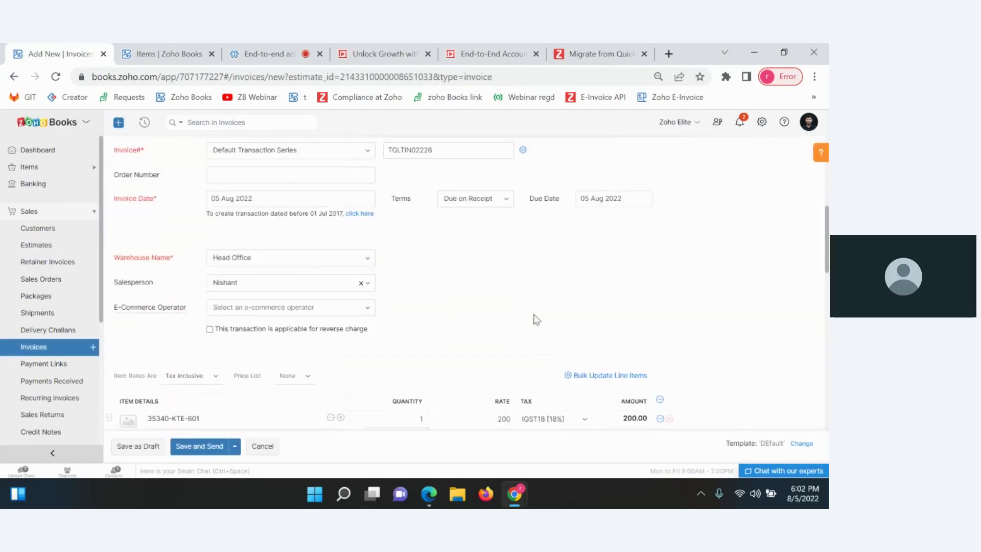
scroll(536, 320, "down", 5)
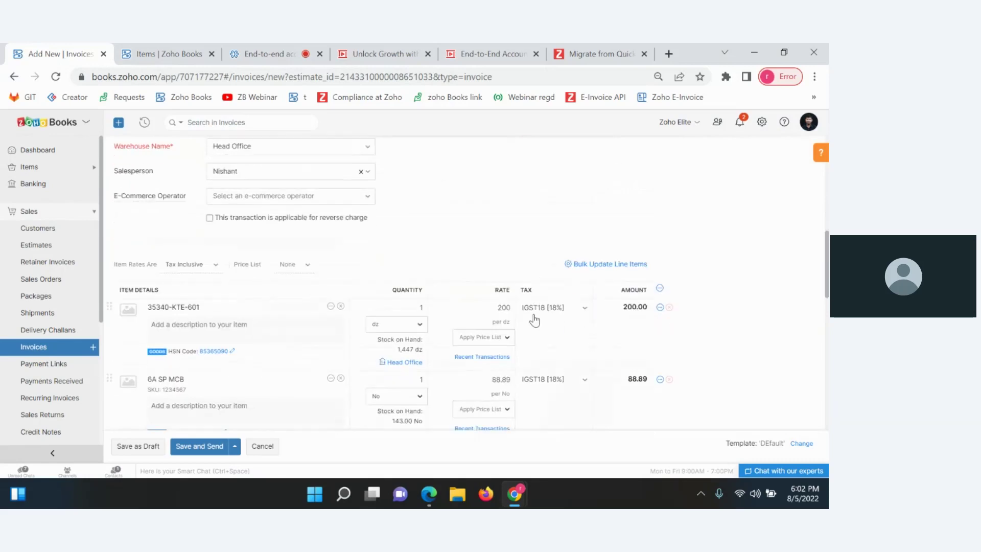
scroll(534, 320, "down", 6)
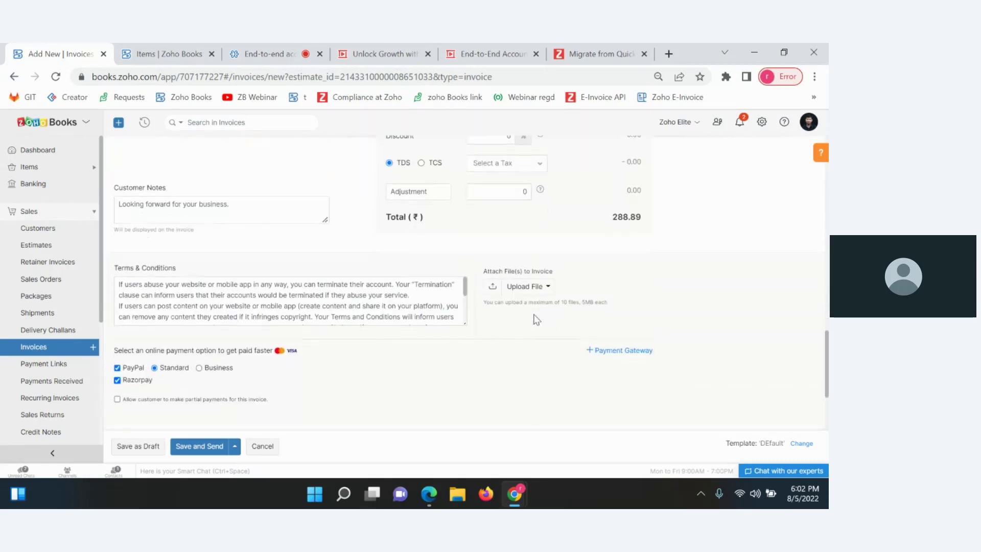
scroll(366, 377, "down", 2)
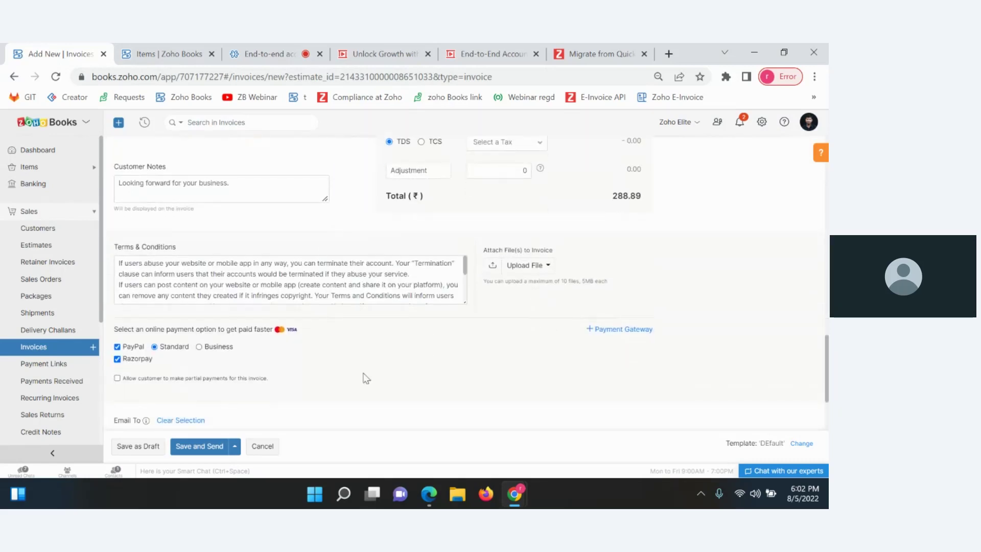
left_click(191, 453)
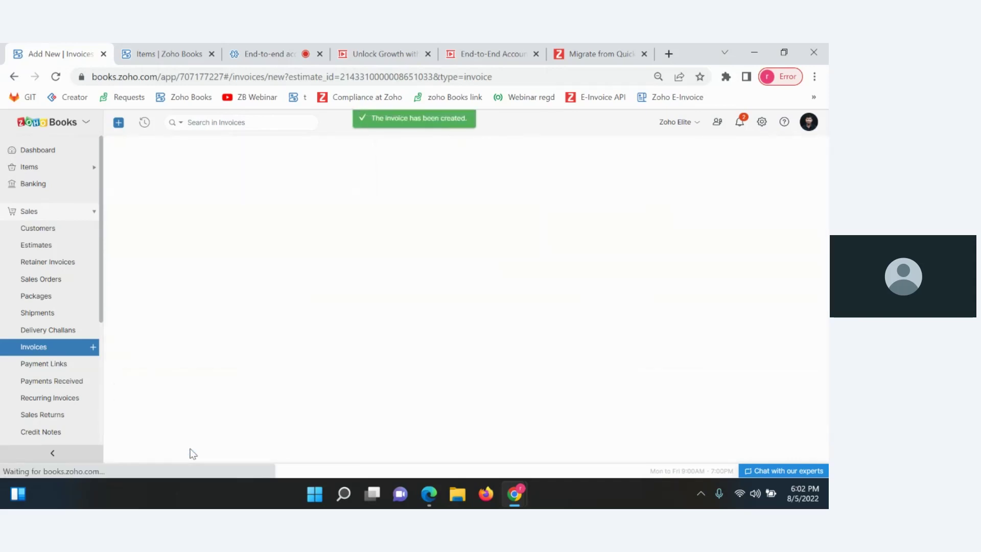
scroll(792, 359, "down", 5)
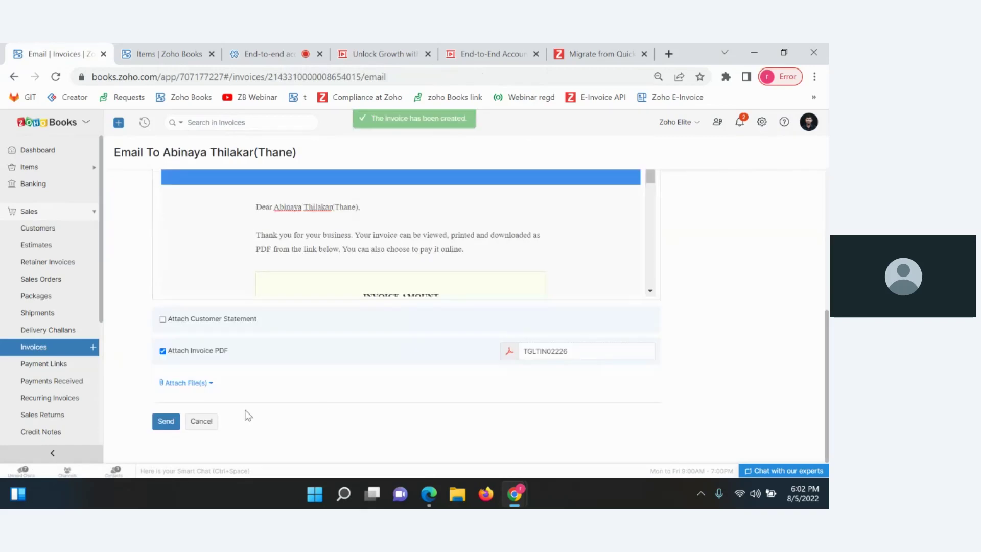
left_click(169, 423)
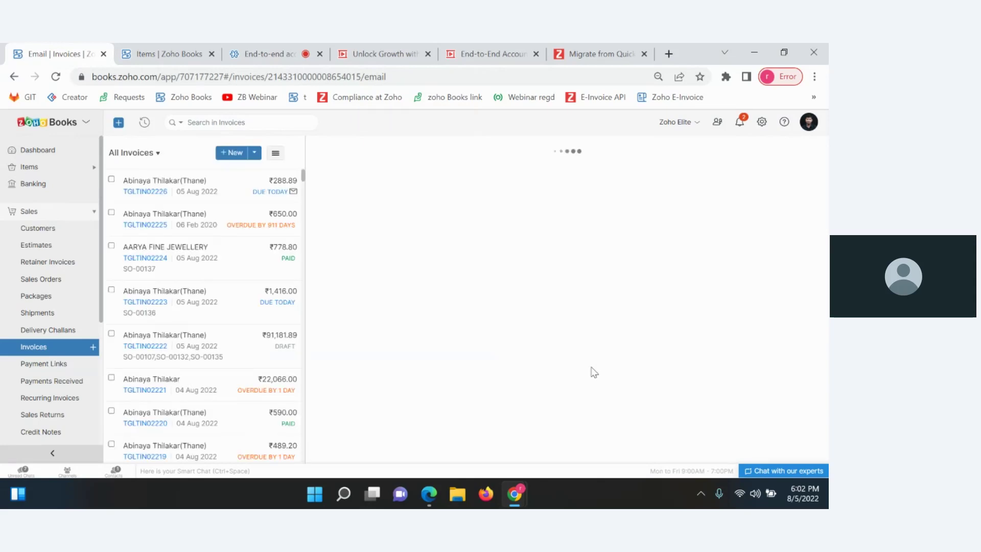
- Examine the sent invoice's line items, totals and payment options, and the journal's inventory valuation entries
scroll(593, 372, "down", 10)
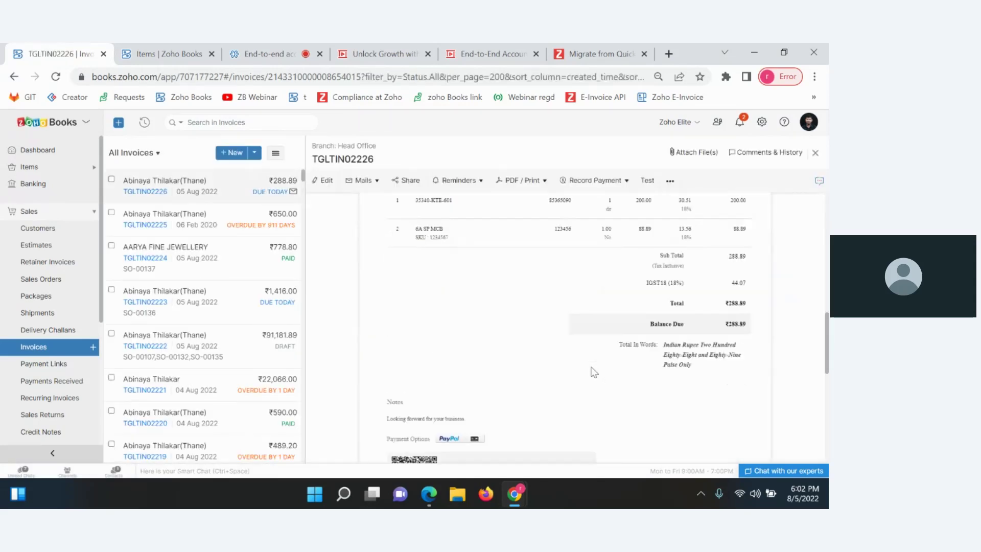
scroll(493, 405, "down", 6)
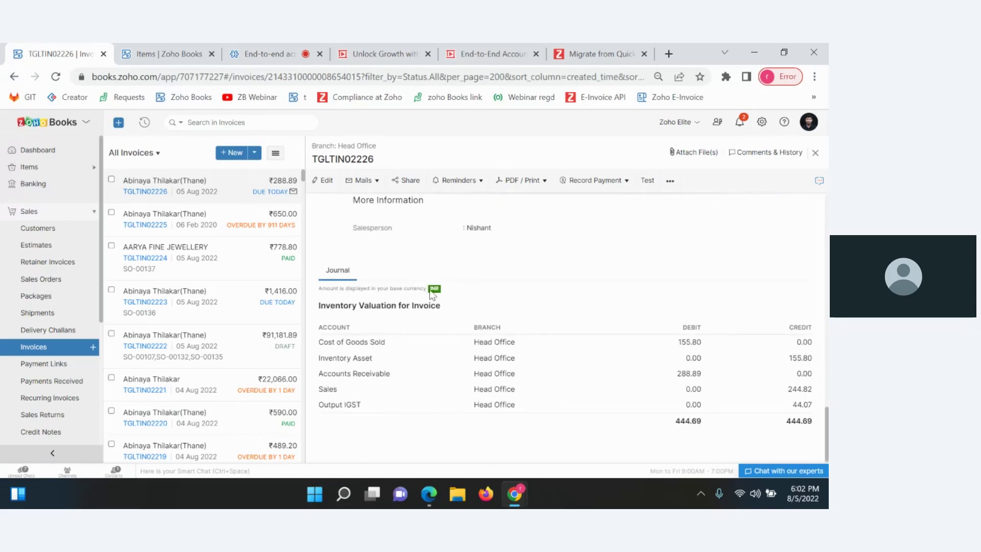
scroll(432, 295, "up", 10)
scroll(432, 295, "up", 4)
scroll(431, 293, "down", 10)
scroll(431, 290, "down", 2)
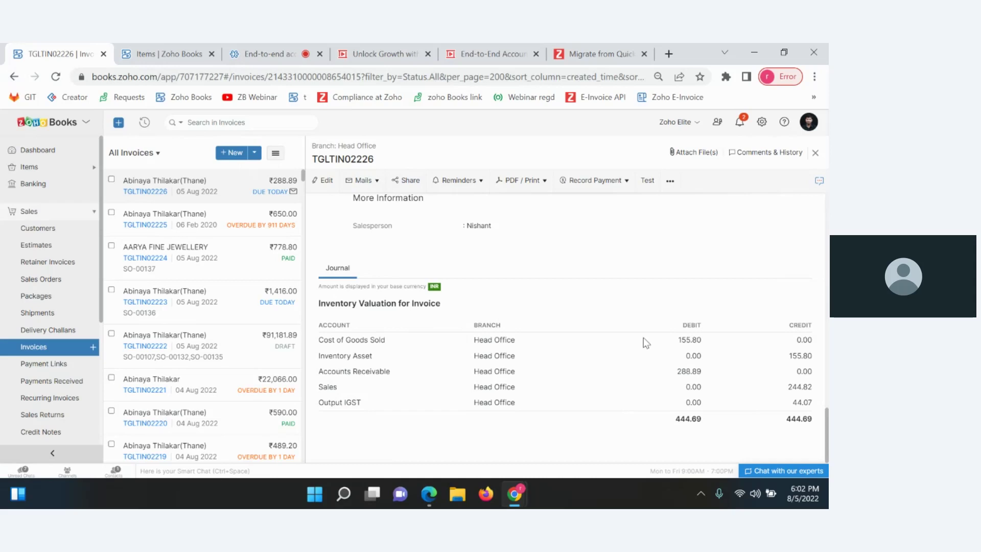
scroll(643, 337, "up", 10)
scroll(644, 342, "up", 3)
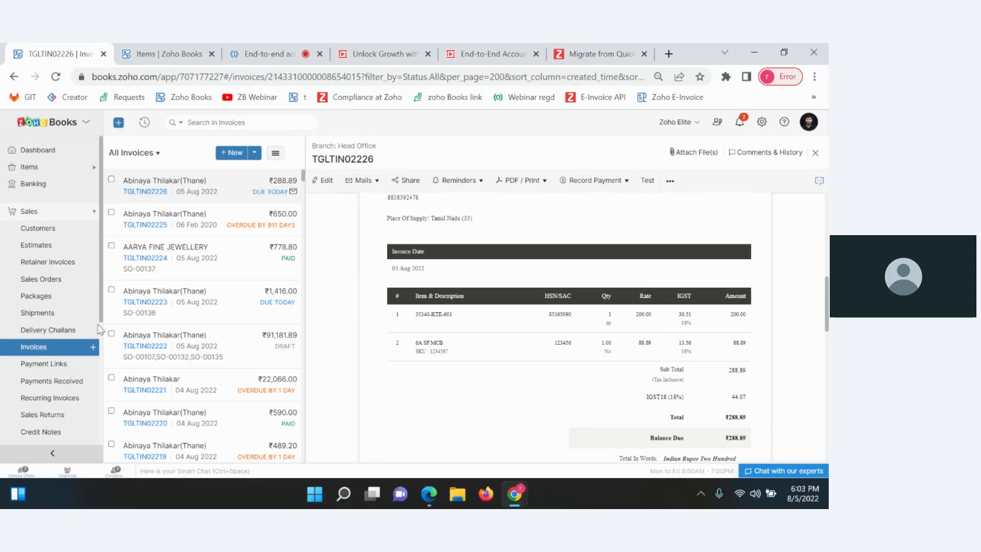
- Go to the recurring invoices and open the "Test123" profile for editing
scroll(98, 331, "down", 1)
left_click(54, 357)
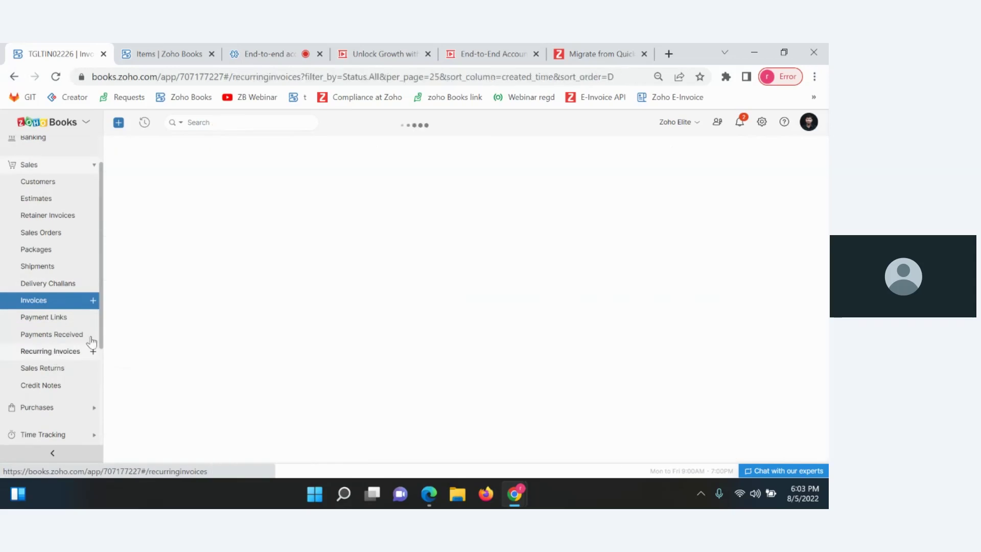
left_click(561, 211)
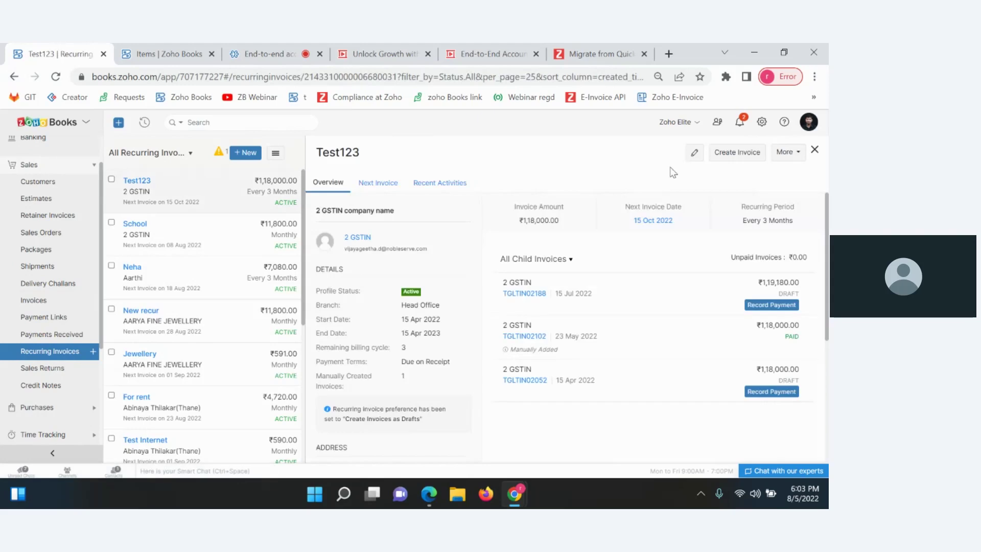
left_click(694, 153)
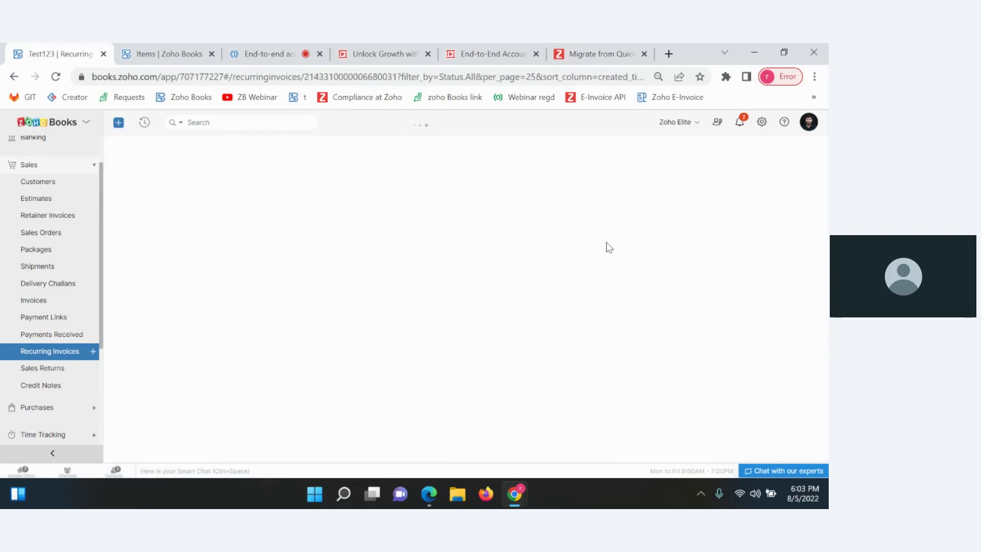
- Check the available repeat intervals for the recurring invoice profile and save the profile
left_click(572, 330)
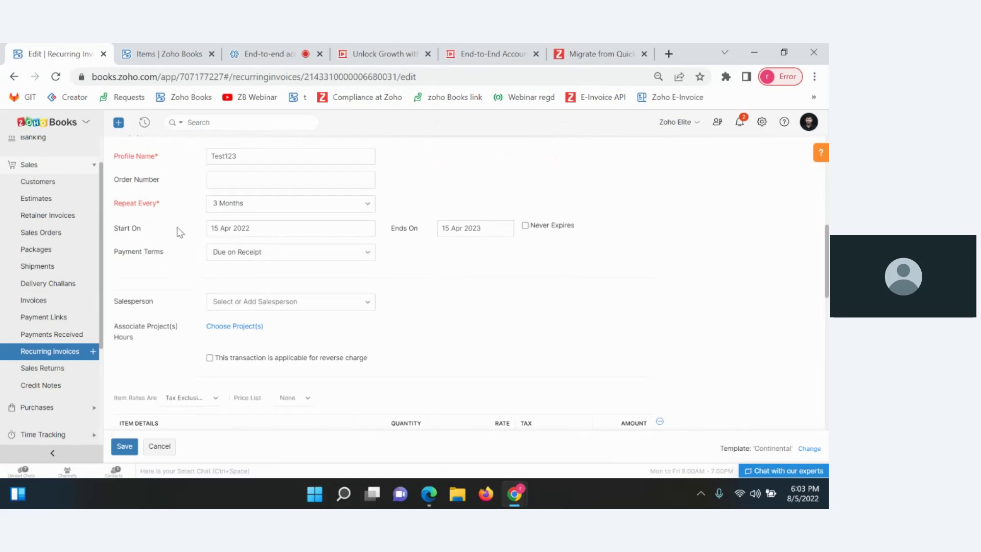
scroll(270, 250, "up", 1)
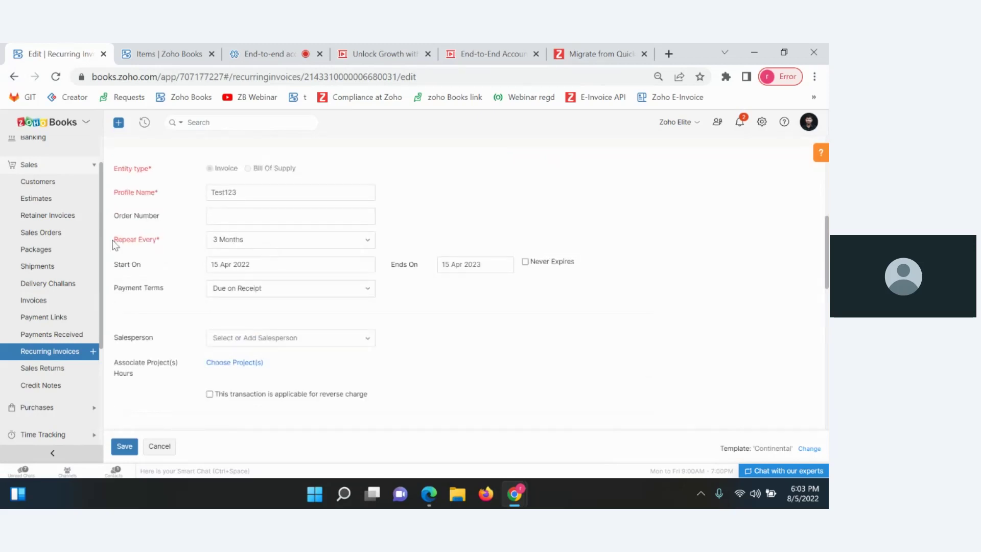
left_click_drag(114, 241, 162, 246)
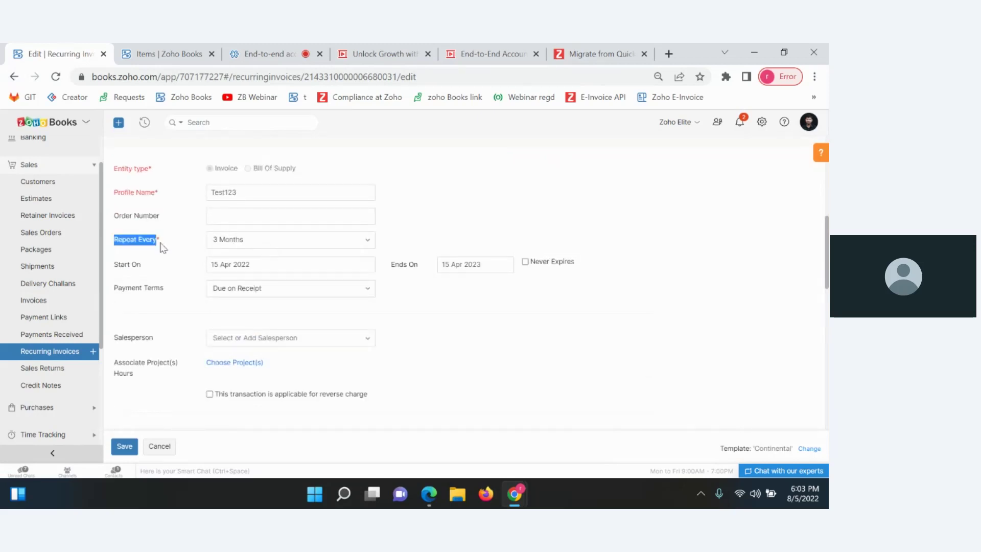
left_click(222, 245)
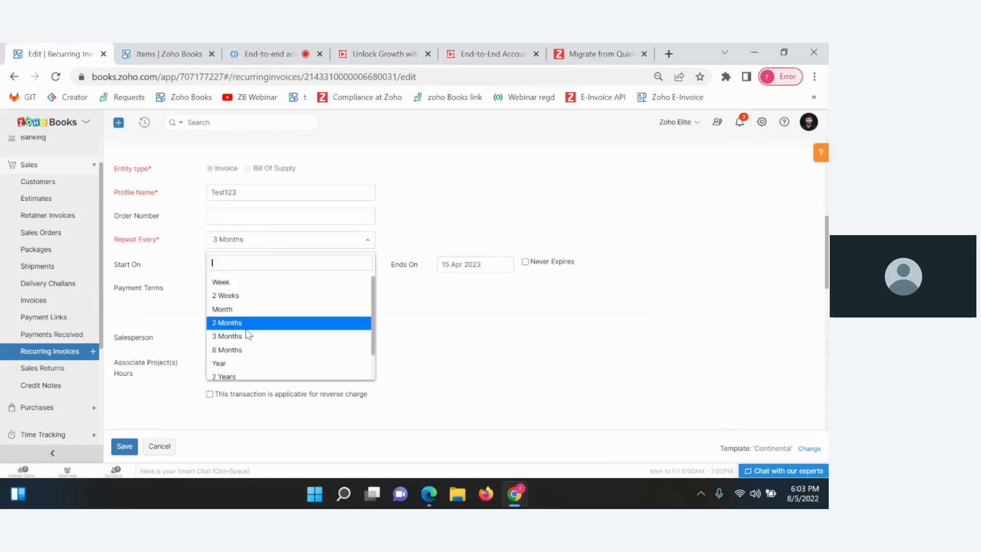
left_click(440, 353)
left_click(124, 447)
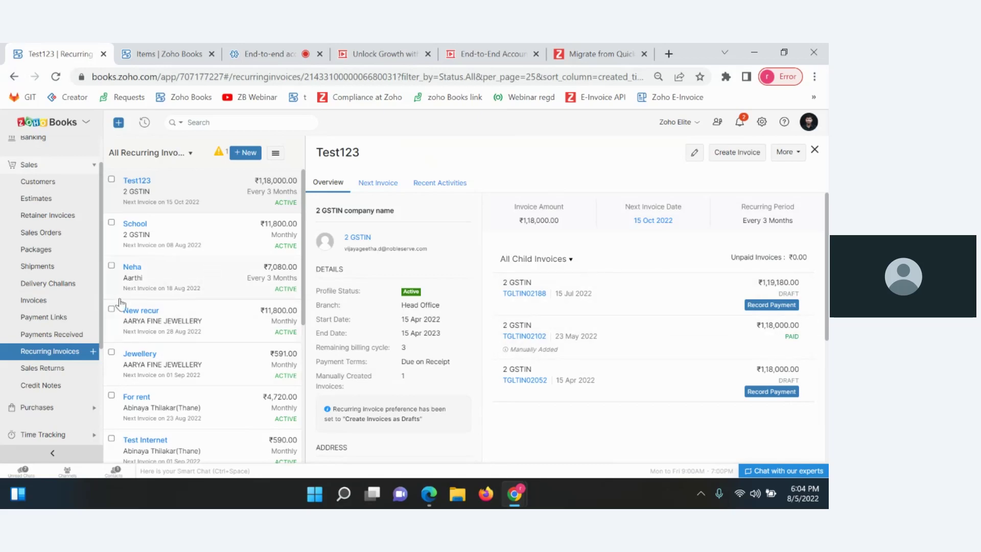
- Return to the invoices list and open the reminder settings from there
left_click(63, 304)
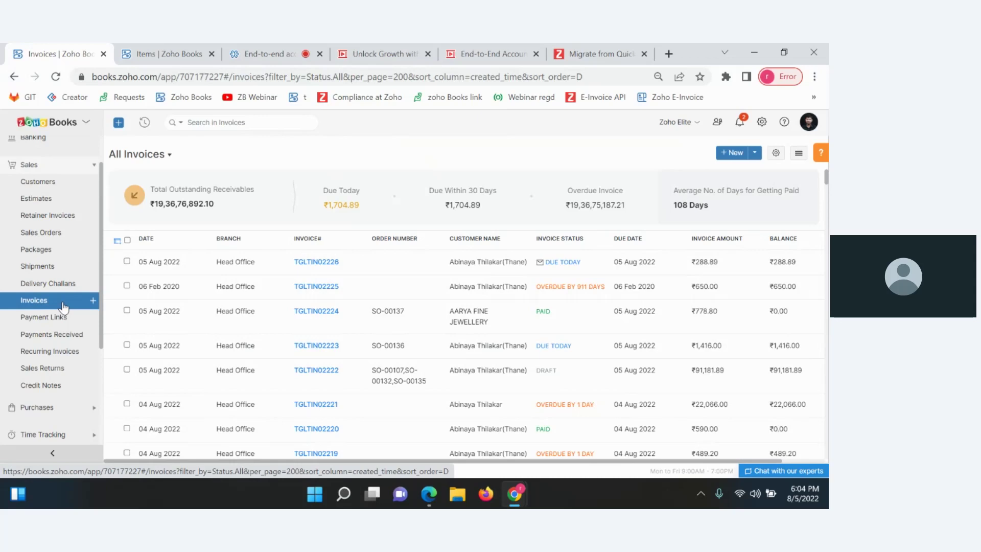
left_click(761, 123)
scroll(695, 333, "down", 2)
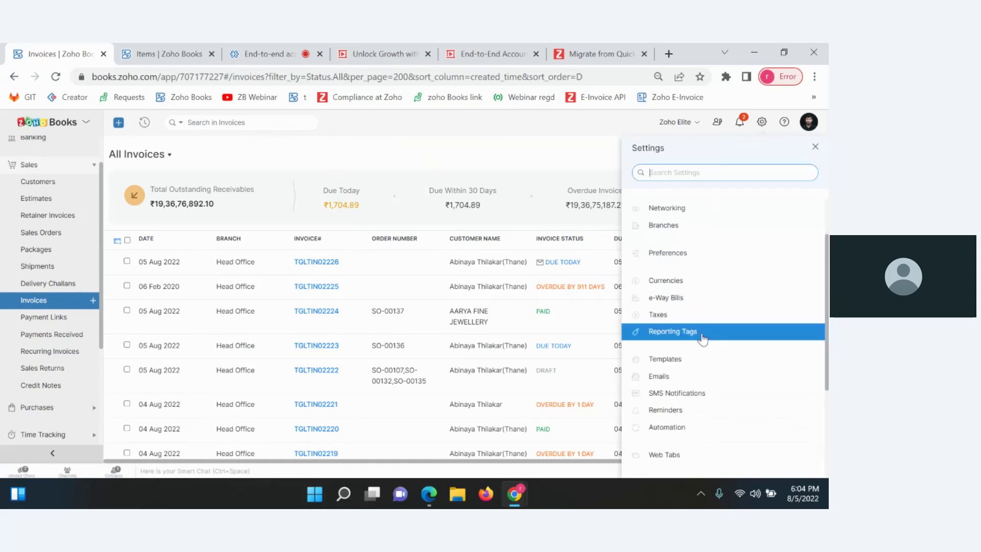
scroll(672, 381, "down", 1)
left_click(673, 381)
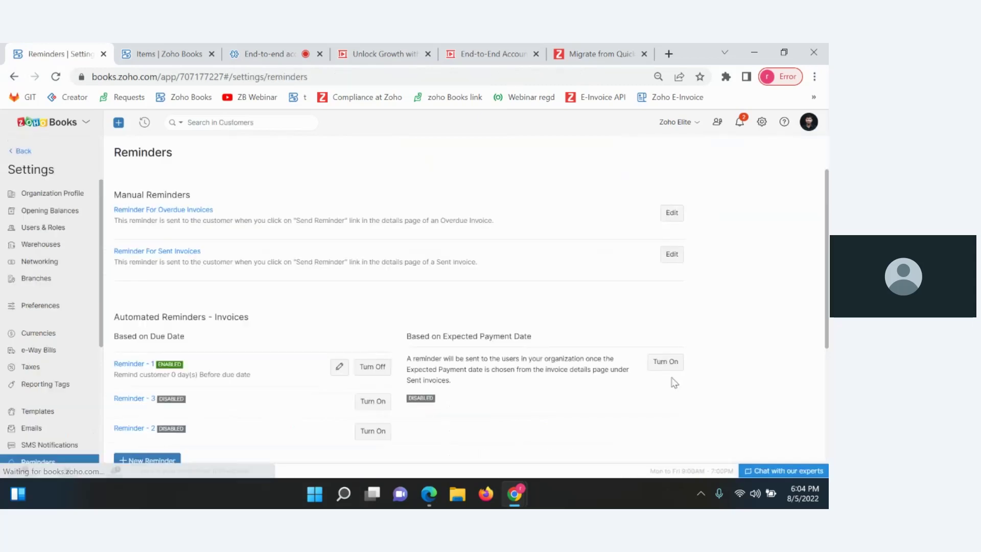
- Examine the recipient options and due date timing of the automated "Reminder - 1", and close it without saving
left_click(339, 368)
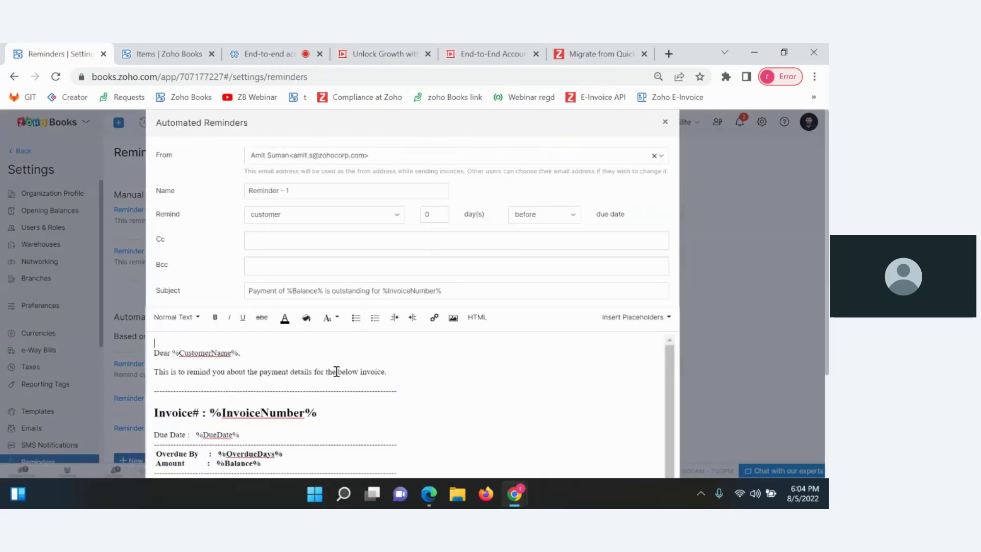
left_click(264, 218)
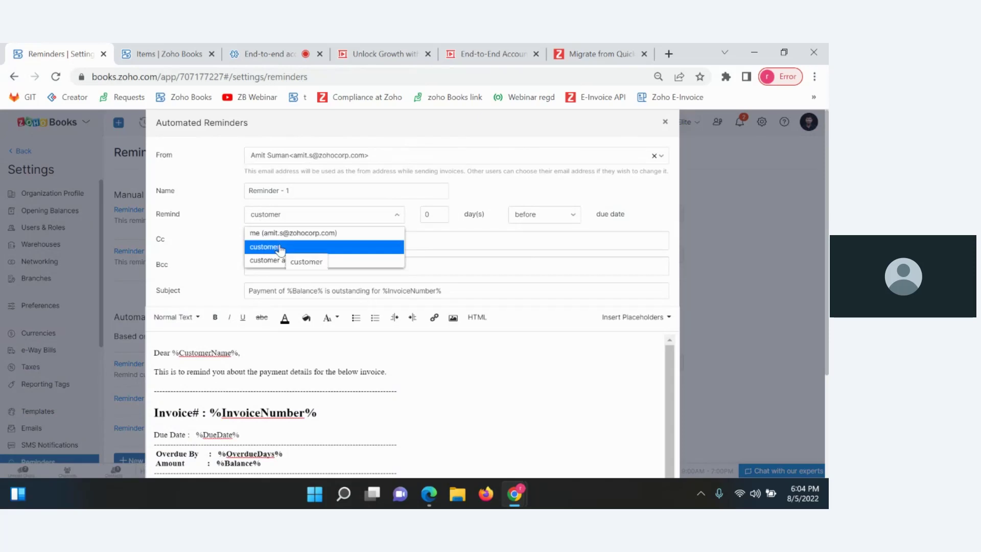
left_click(462, 227)
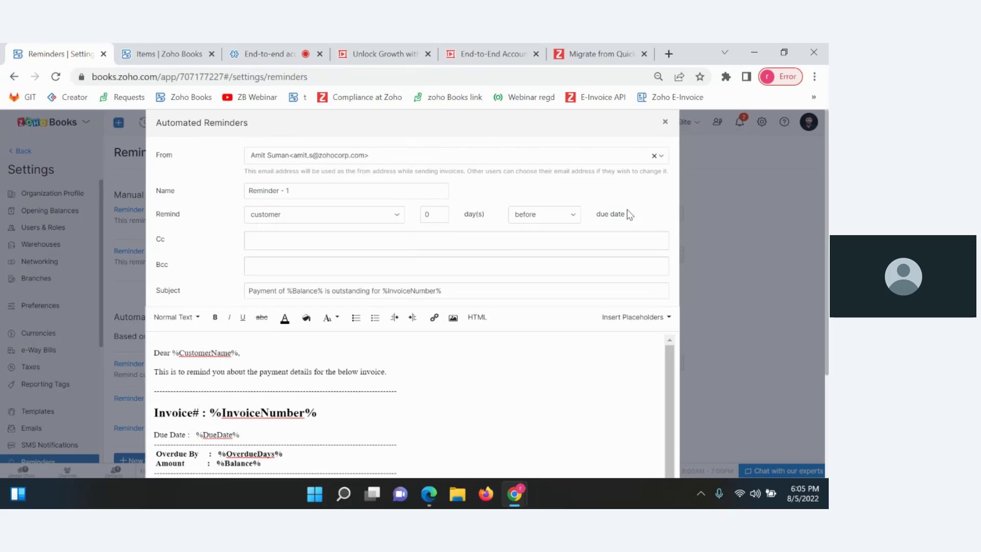
left_click(665, 122)
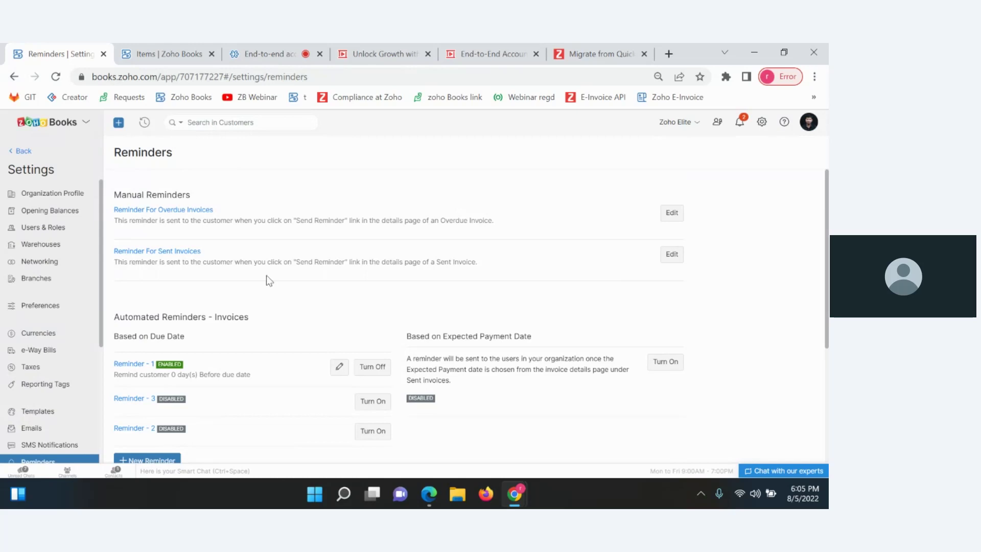
- Leave the settings and open the Invoice Details report from the Receivables group of the reports
left_click(21, 152)
scroll(42, 280, "down", 3)
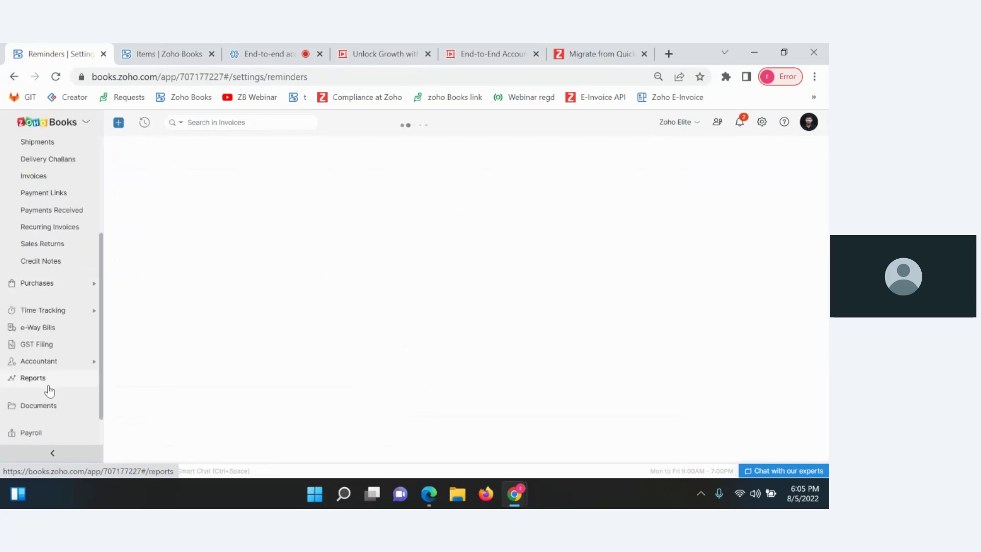
left_click(190, 373)
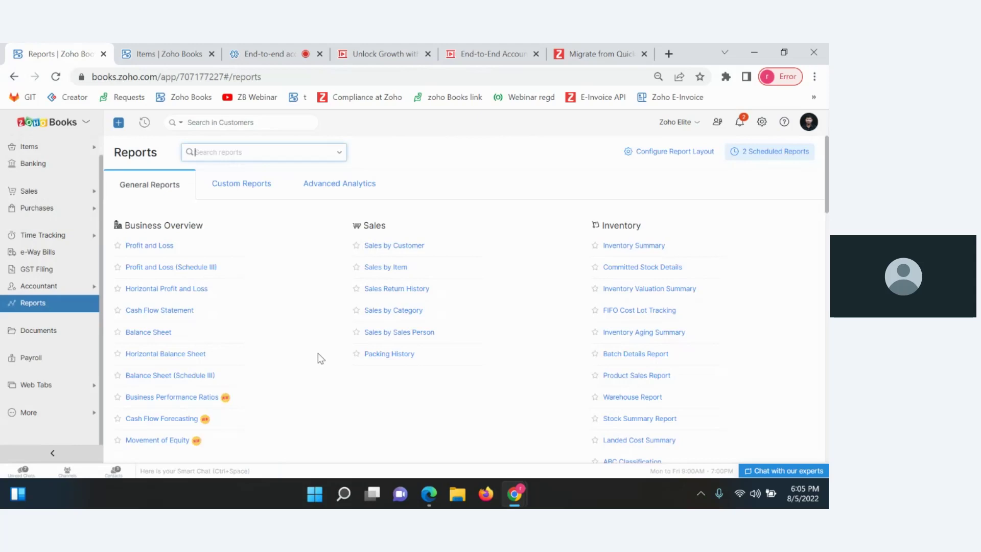
scroll(321, 358, "down", 2)
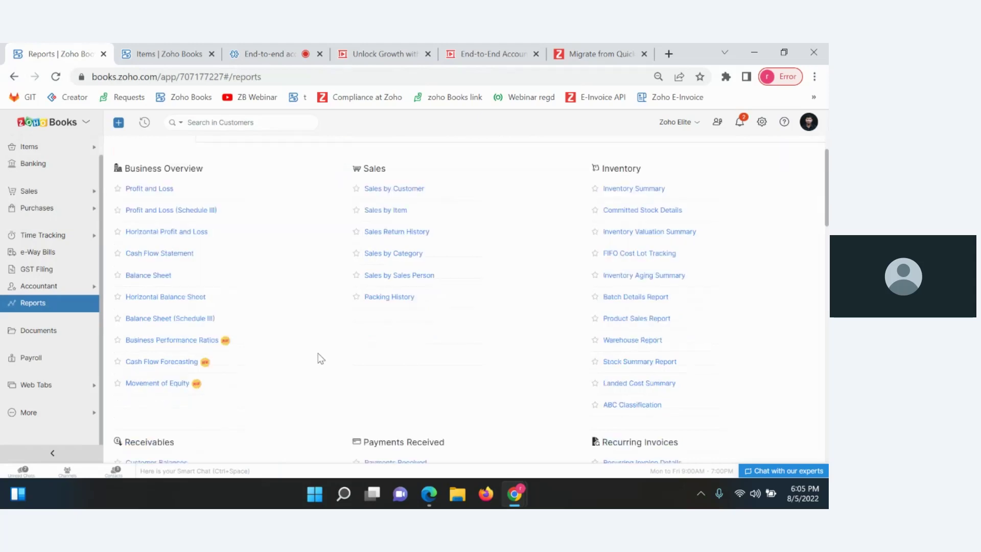
scroll(320, 358, "down", 4)
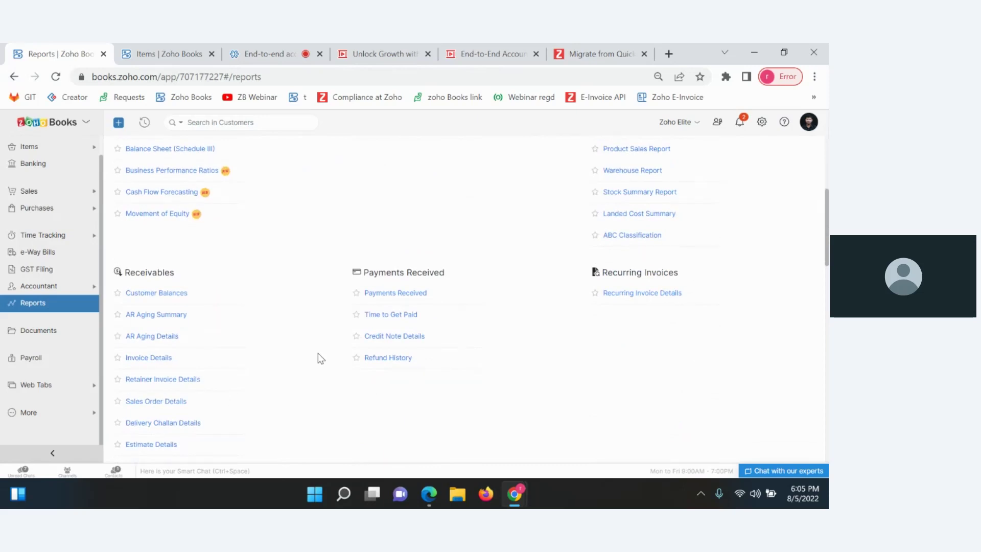
left_click(154, 358)
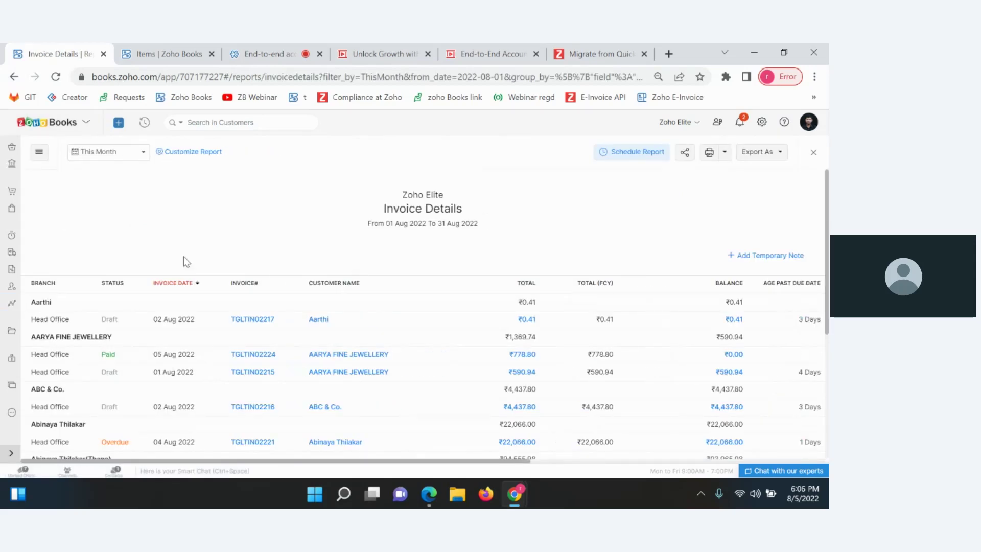
- Return to the invoices list and open the overdue ₹650.00 invoice dated 06 Feb 2020
left_click(11, 148)
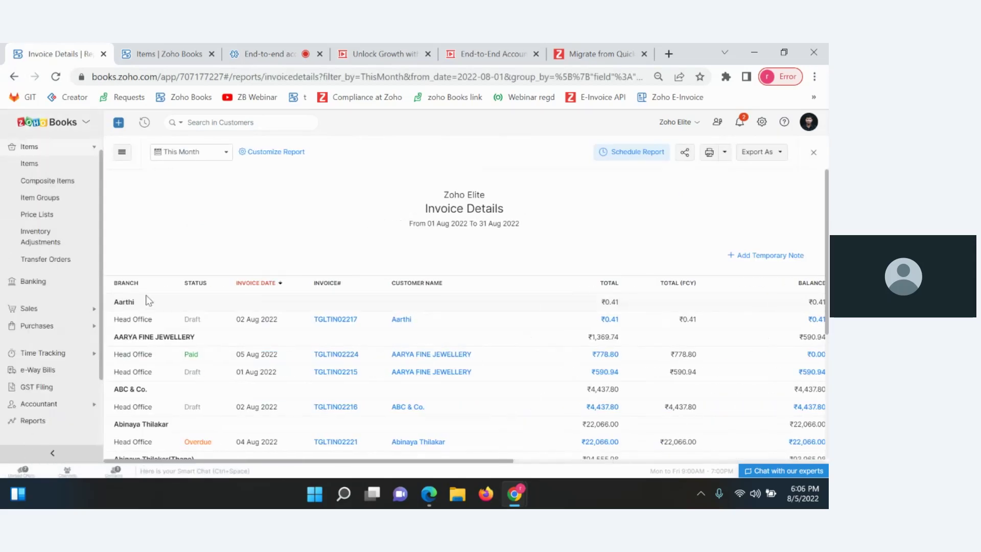
left_click(43, 313)
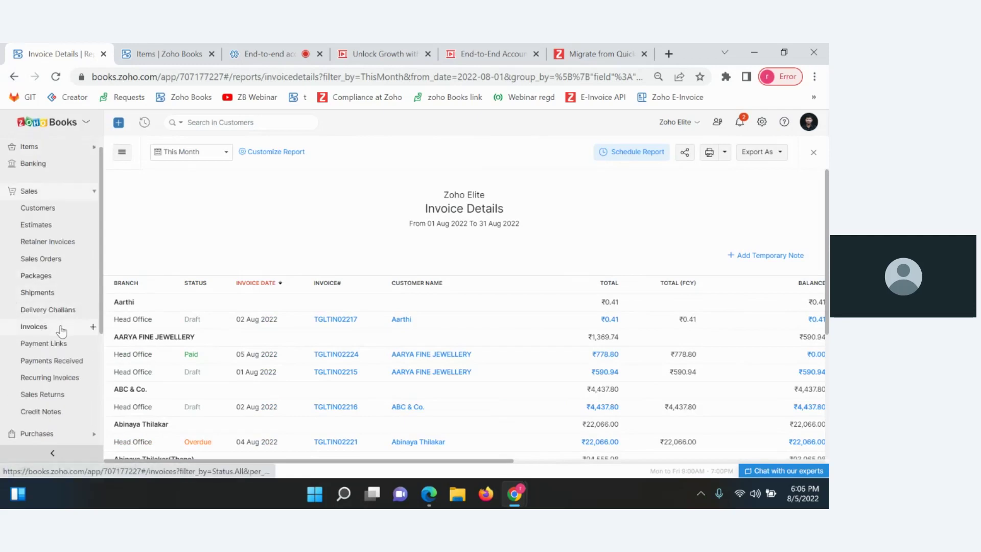
left_click(59, 326)
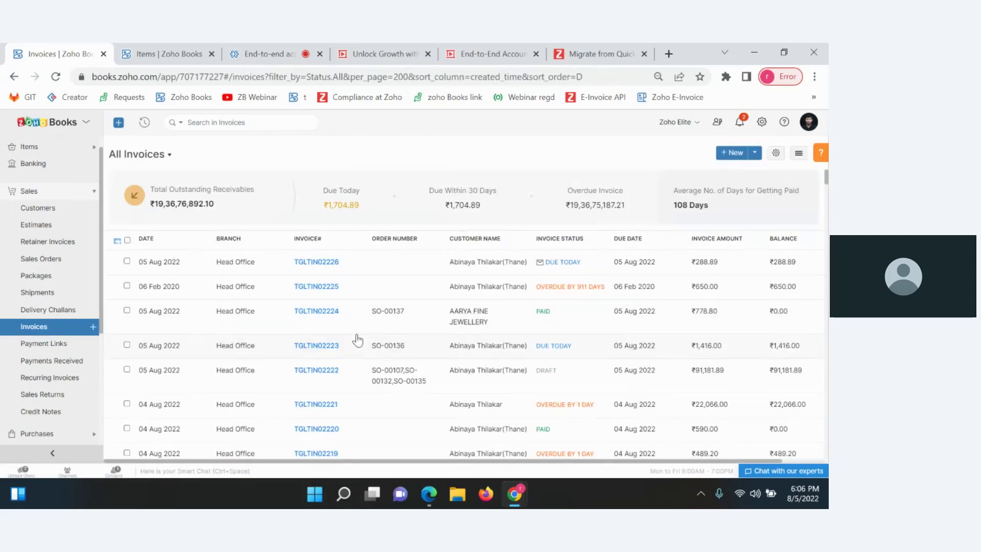
left_click(412, 290)
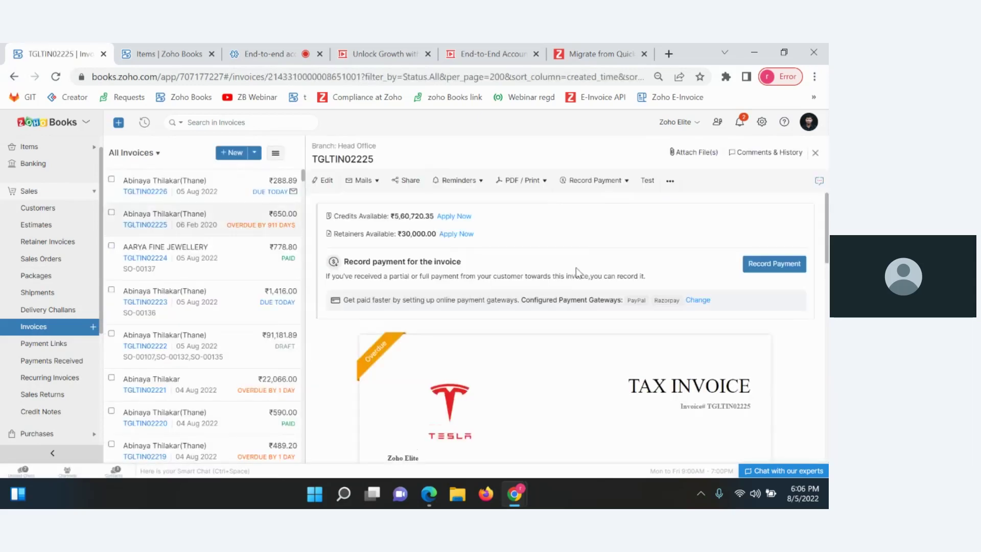
- Examine the additional actions and the reminder options available for the overdue ₹650.00 invoice
left_click(670, 181)
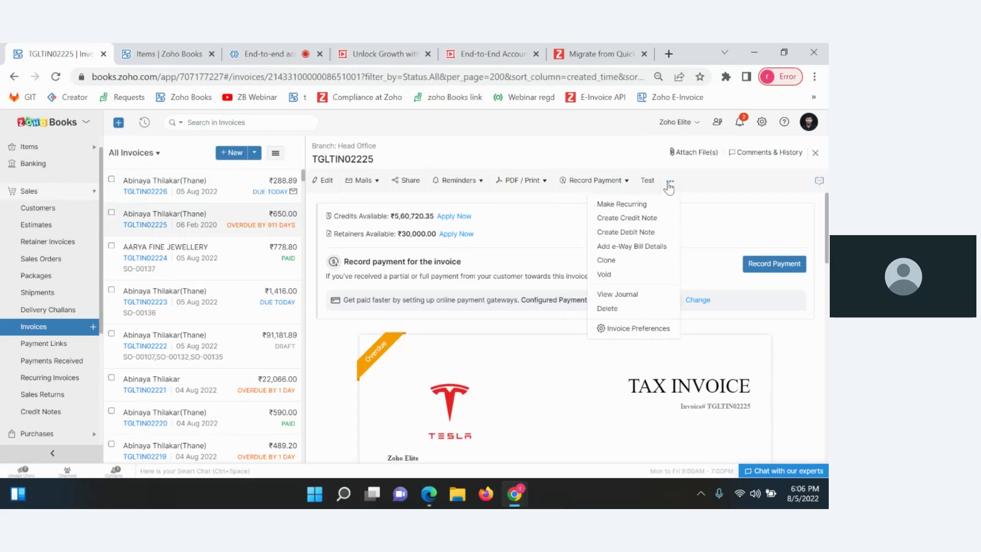
left_click(482, 181)
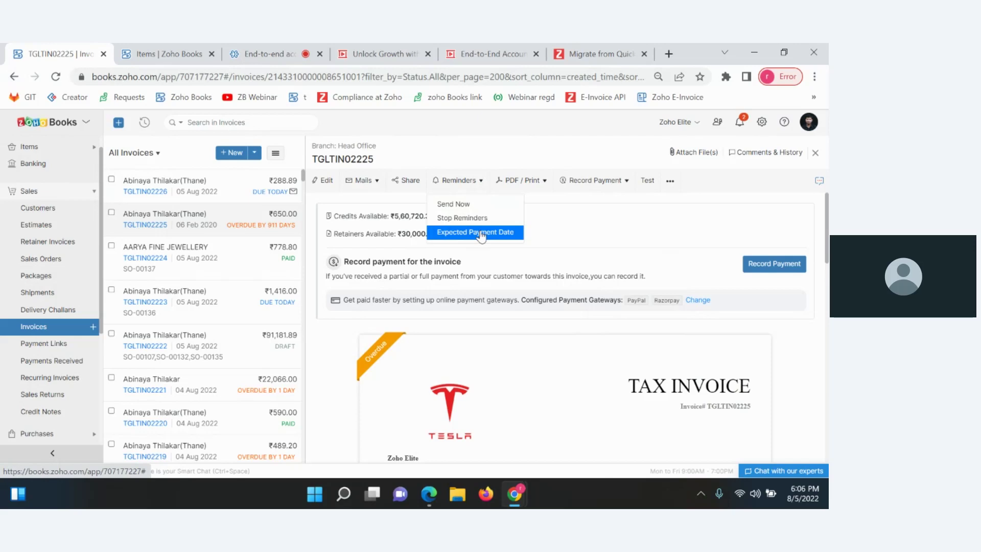
left_click(521, 369)
scroll(521, 369, "down", 2)
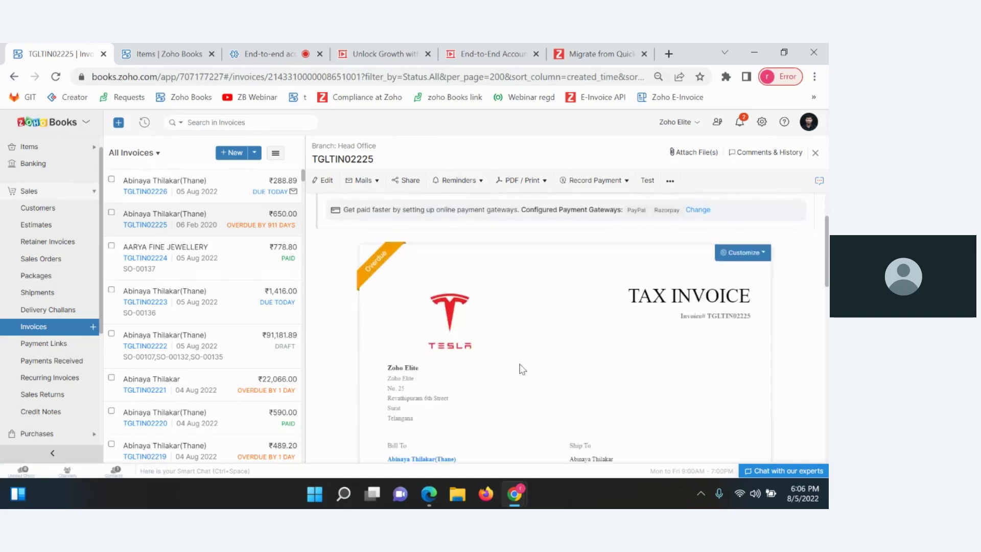
scroll(521, 369, "up", 2)
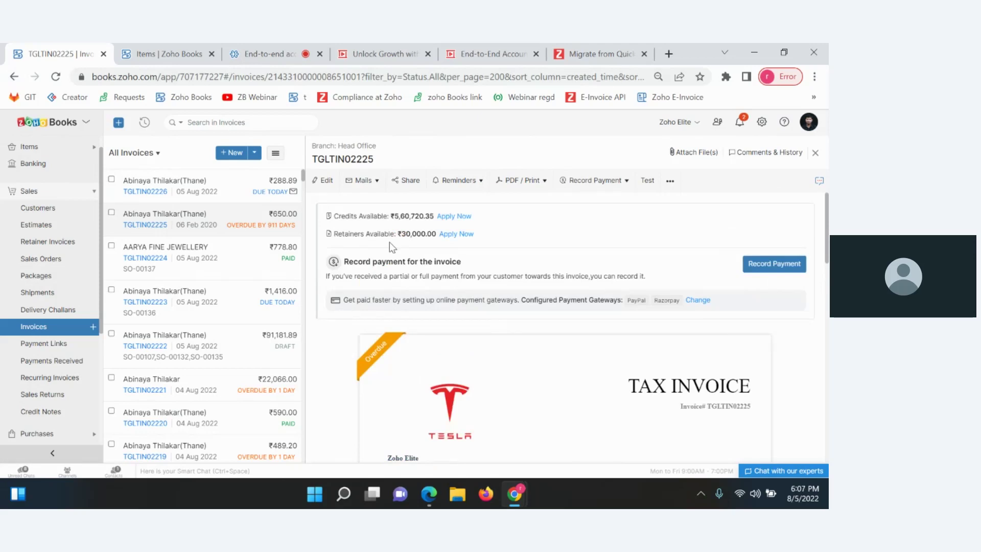
- Open the ₹650.00 invoice for editing and go to its online payment options near the end of the form
left_click(326, 180)
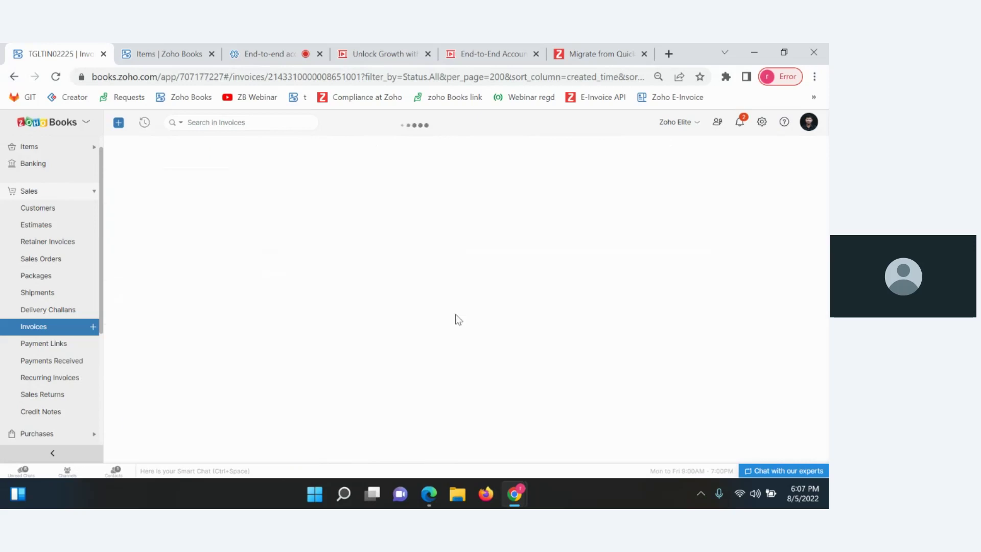
scroll(455, 315, "down", 15)
scroll(455, 313, "down", 2)
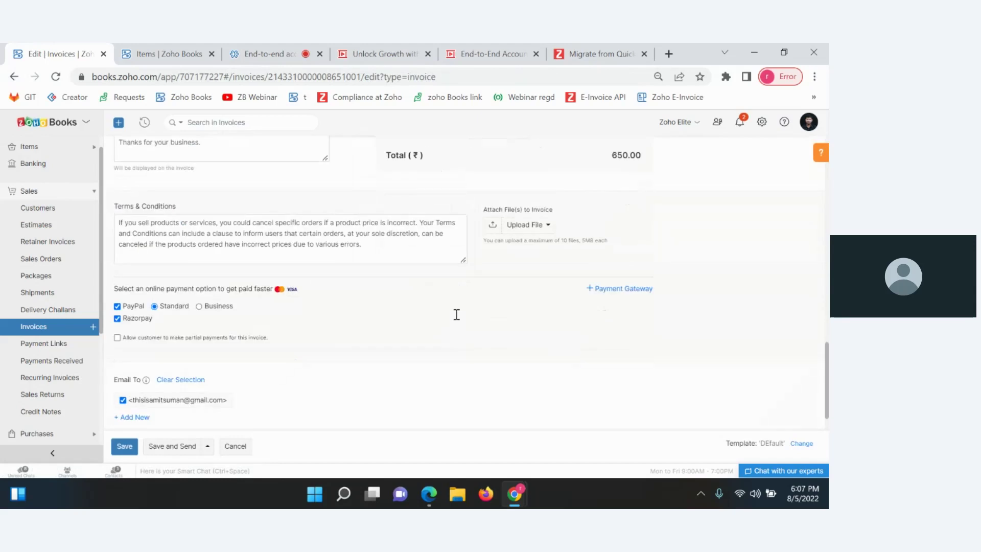
- Switch to the browser tab with the items list, open the Online Payments settings and review the customer payment gateways
left_click(163, 55)
left_click(761, 123)
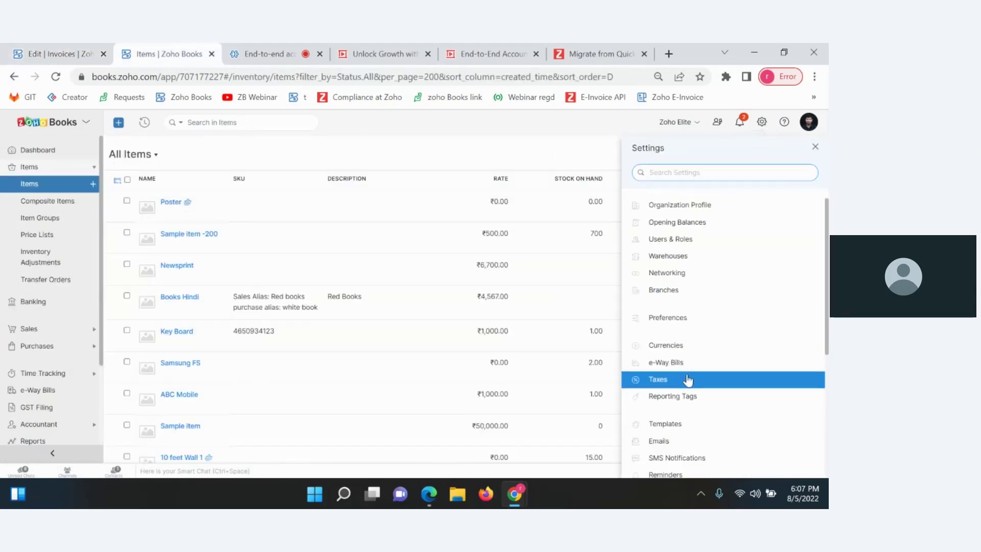
scroll(688, 379, "down", 3)
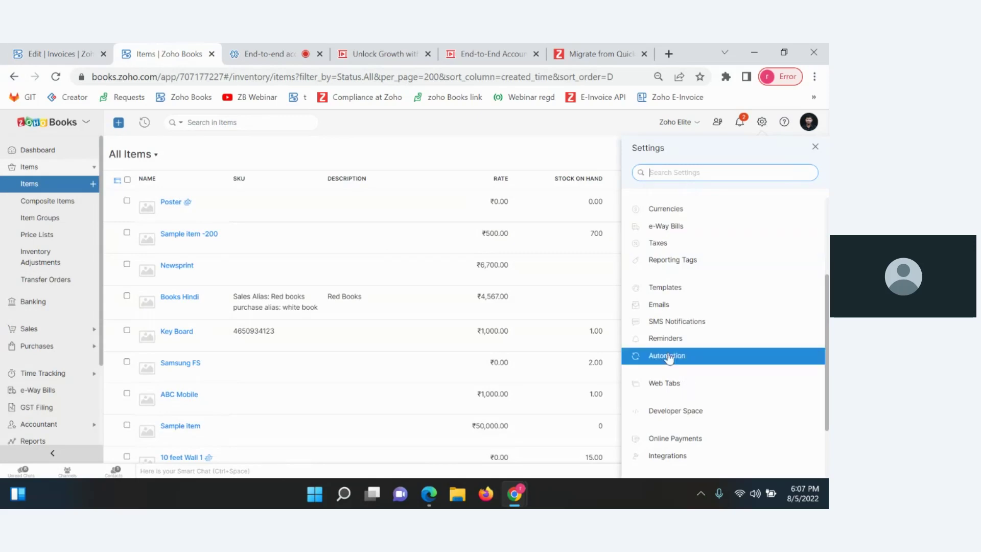
left_click(682, 439)
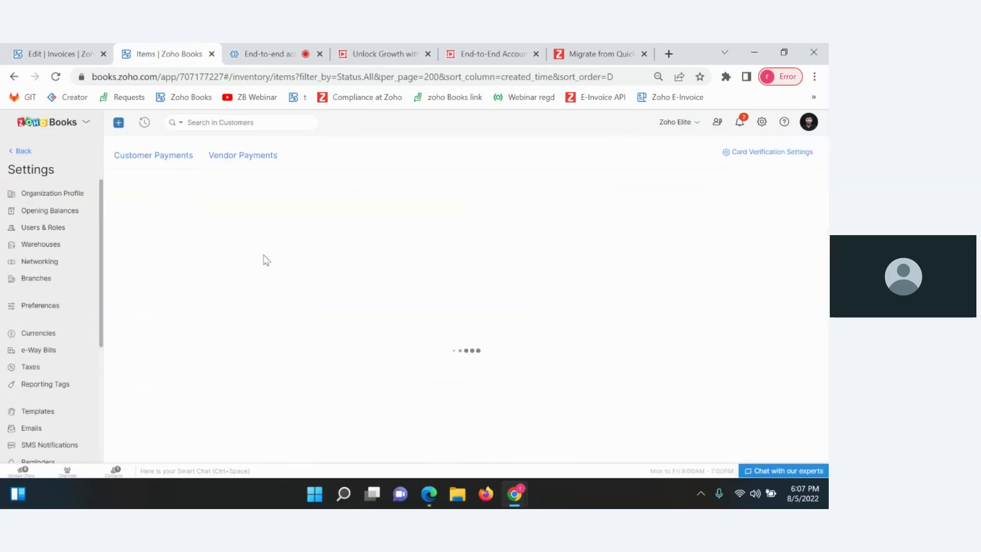
scroll(230, 301, "down", 2)
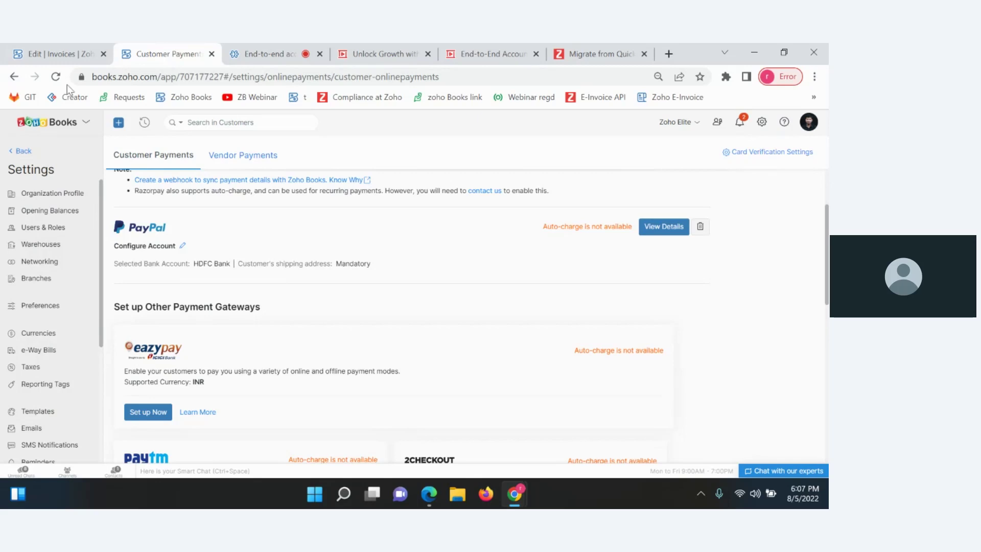
- Return to the invoice being edited, leave it without saving, and view the payment options and QR code in the invoice
left_click(51, 58)
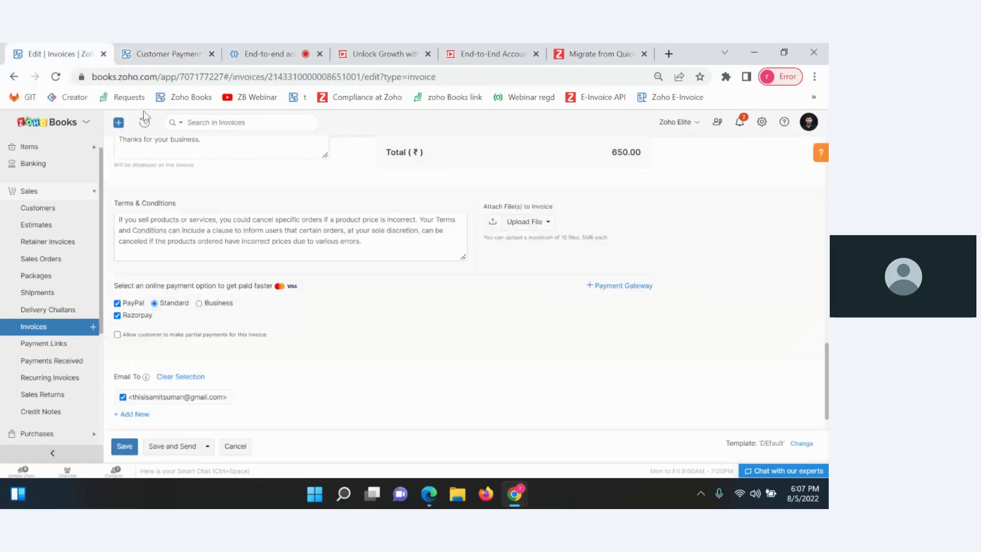
left_click(230, 444)
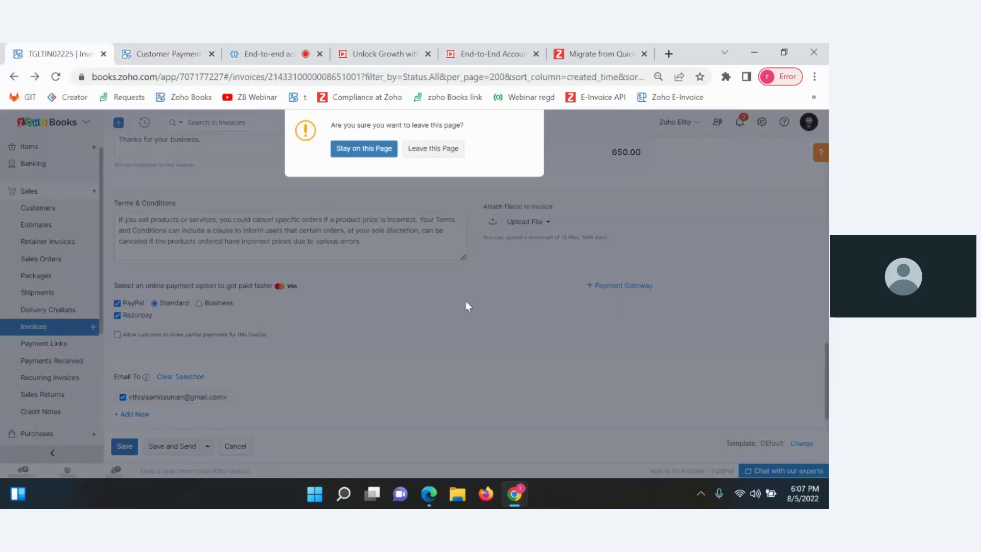
left_click(420, 152)
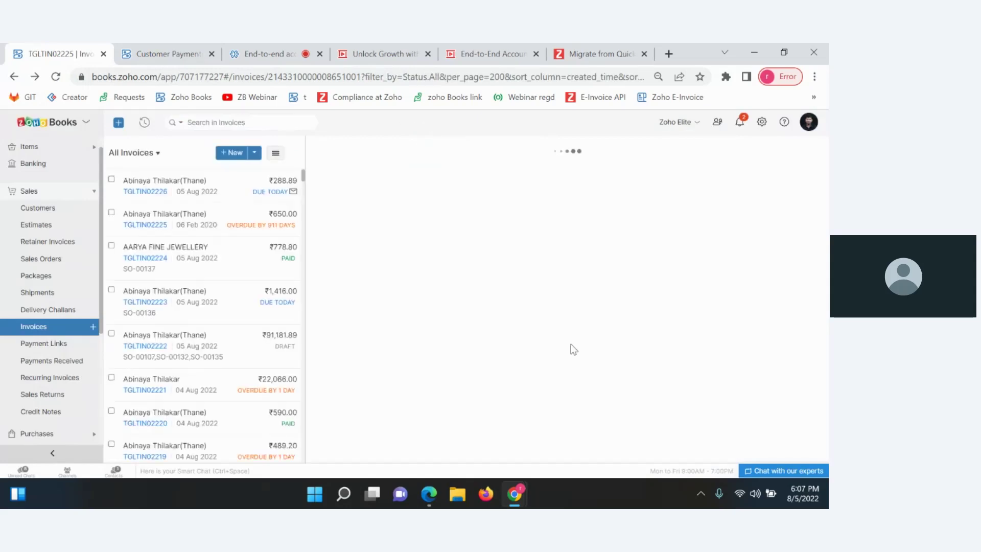
scroll(572, 345, "down", 10)
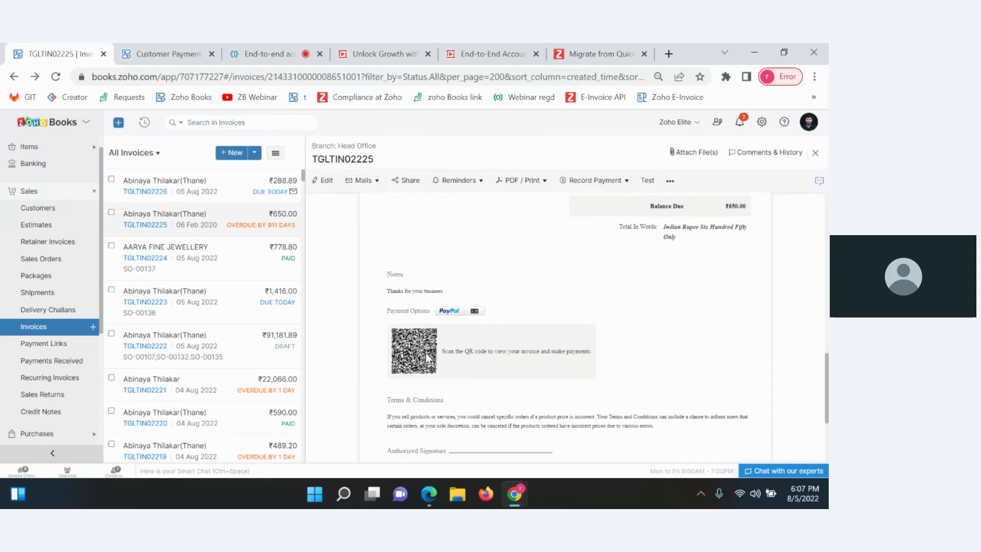
- Open the banking overview, look at the page for connecting a bank or credit card, and close it again
left_click(62, 164)
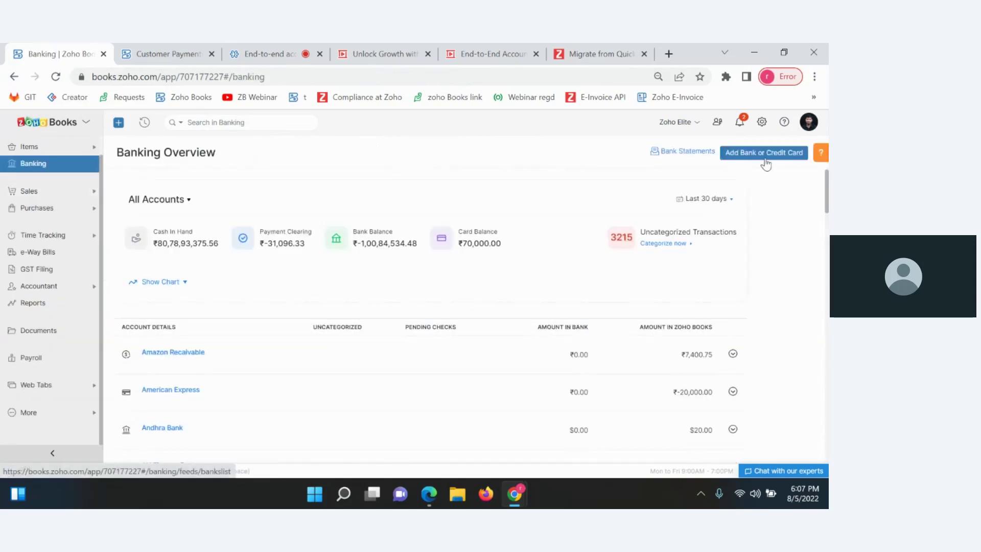
left_click(767, 156)
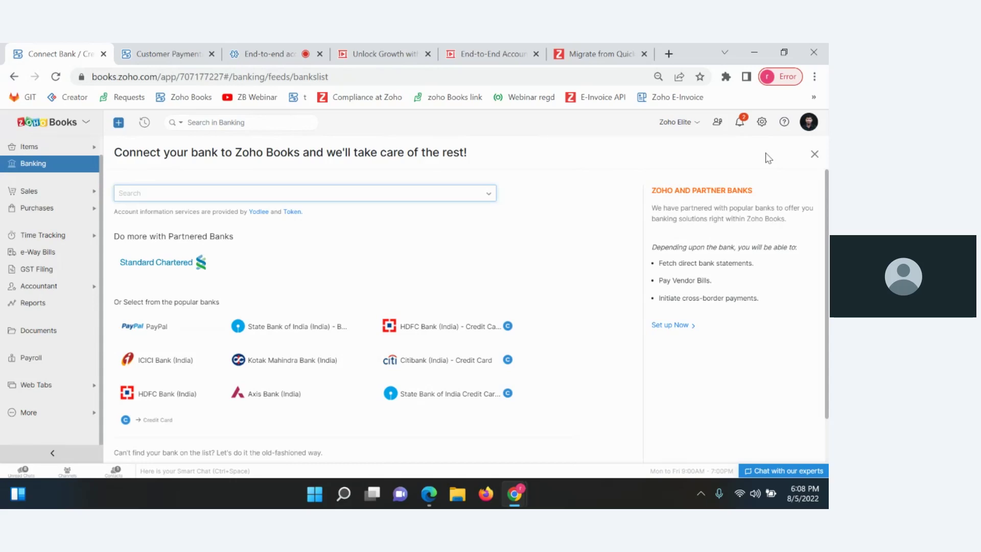
left_click(815, 154)
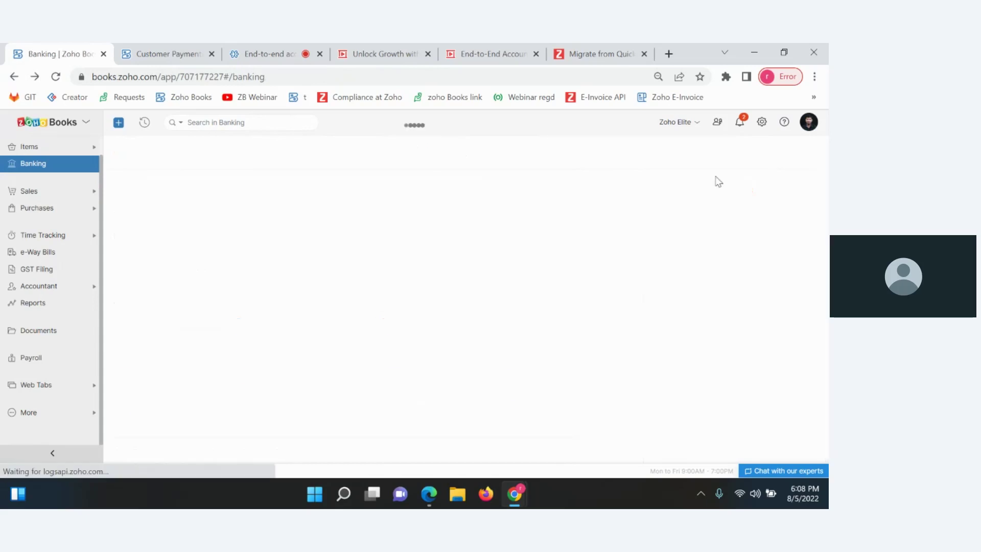
- Open the City Bank account and display the match suggestions for the ₹650.00 deposit dated 03 Feb 2020
scroll(354, 302, "down", 3)
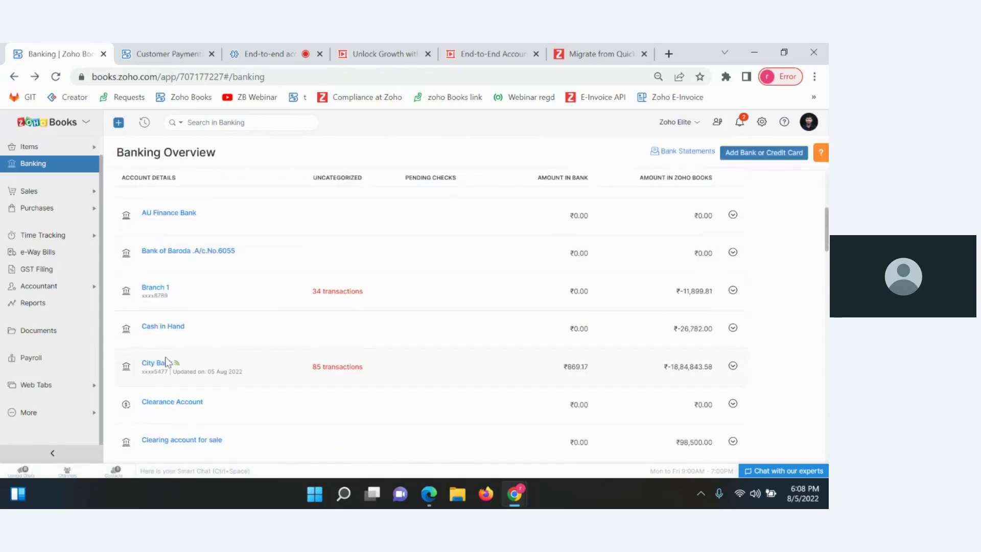
left_click(158, 364)
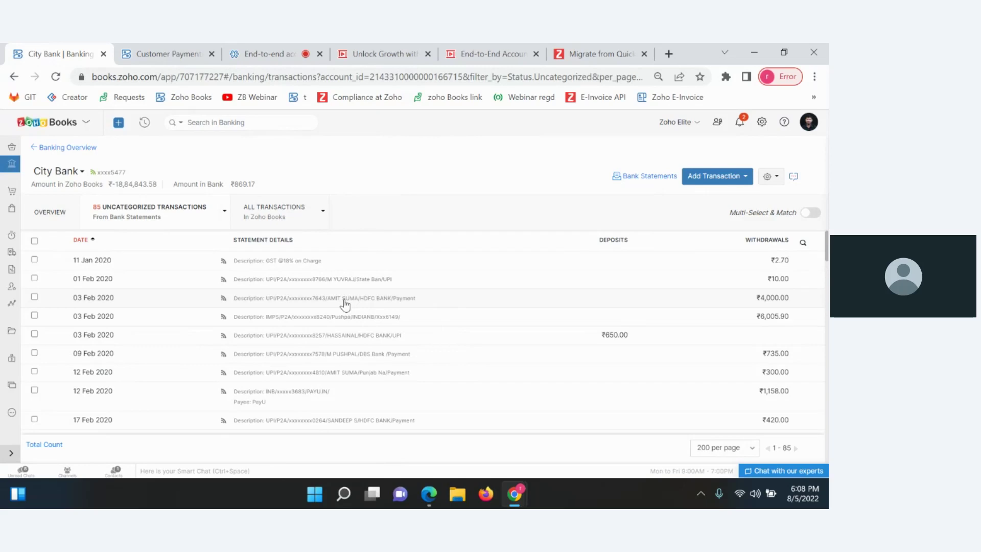
left_click(35, 335)
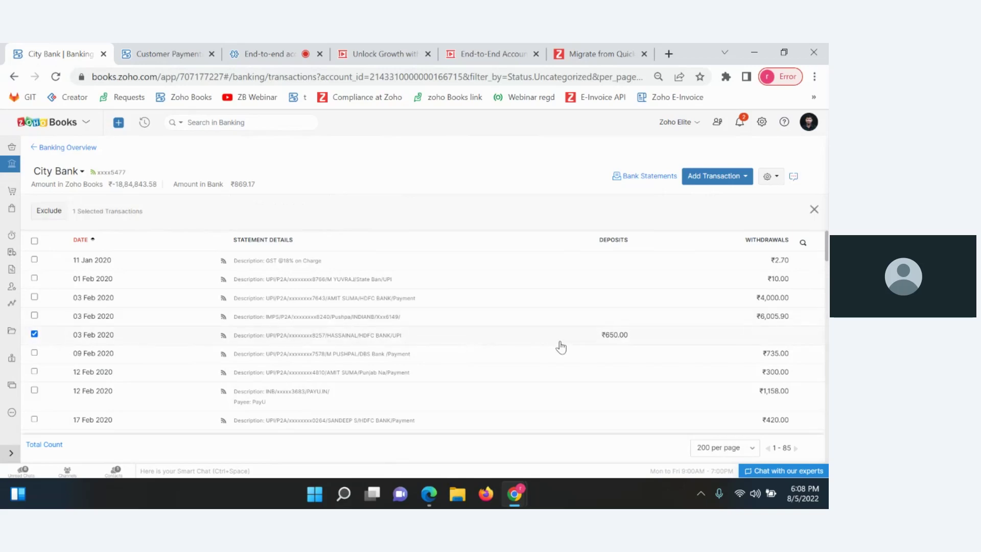
left_click(462, 342)
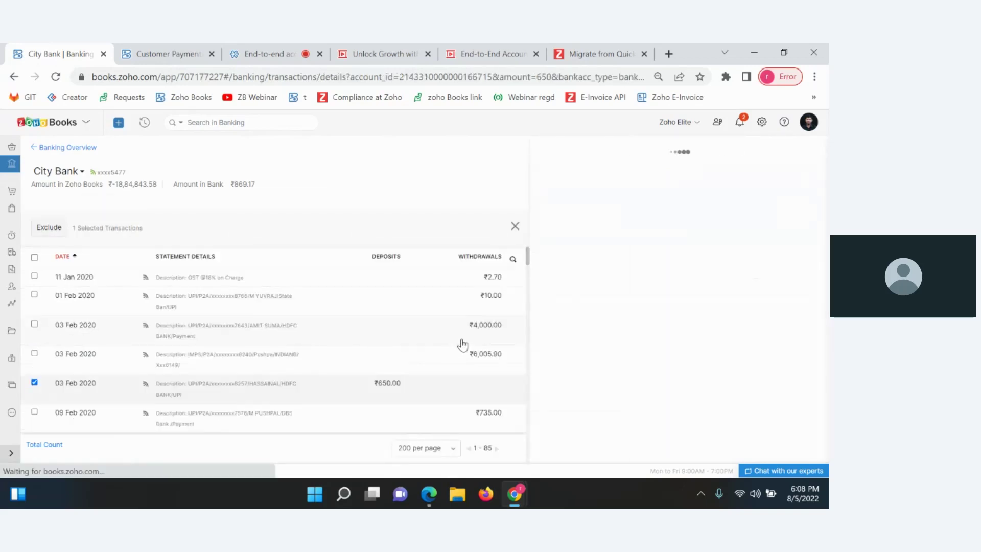
- Review the best-match invoice for ₹650.00, close the suggestions without matching, clear the selection and turn on Multi-Select & Match
left_click_drag(546, 212, 614, 213)
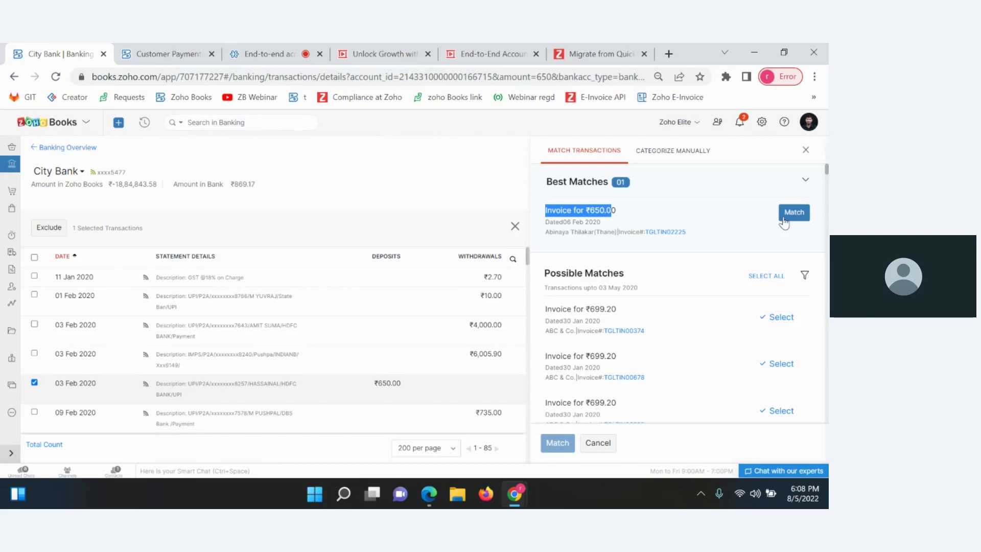
left_click(589, 209)
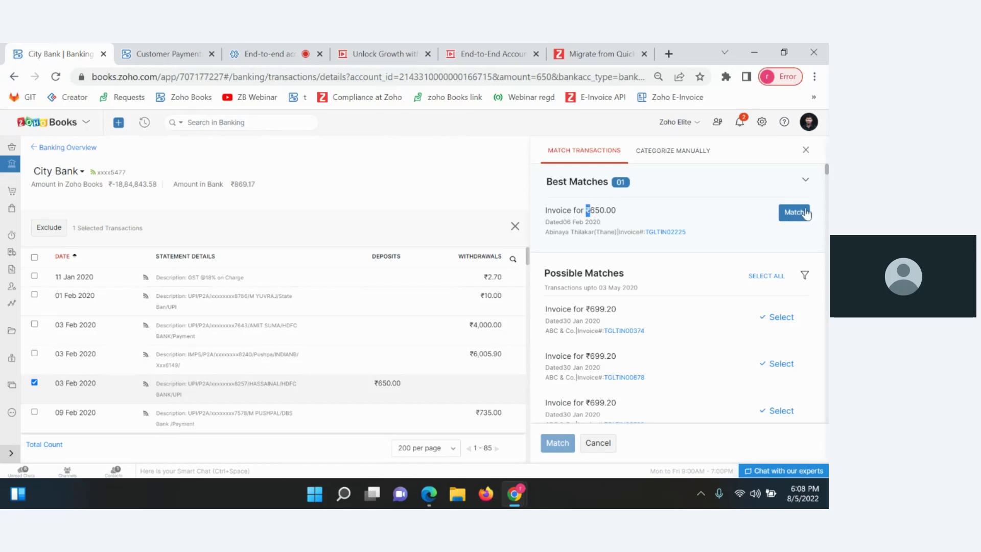
left_click(806, 149)
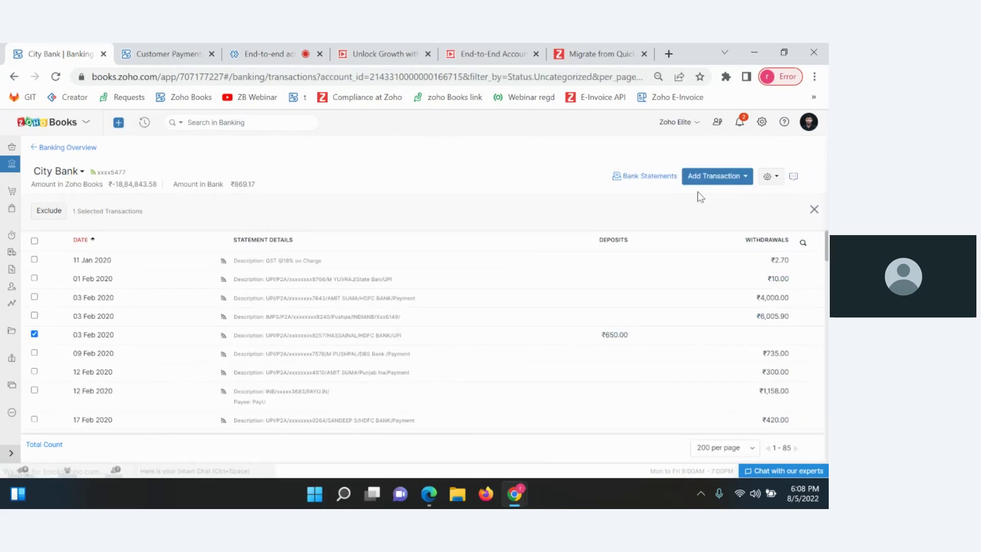
left_click(814, 210)
left_click(811, 213)
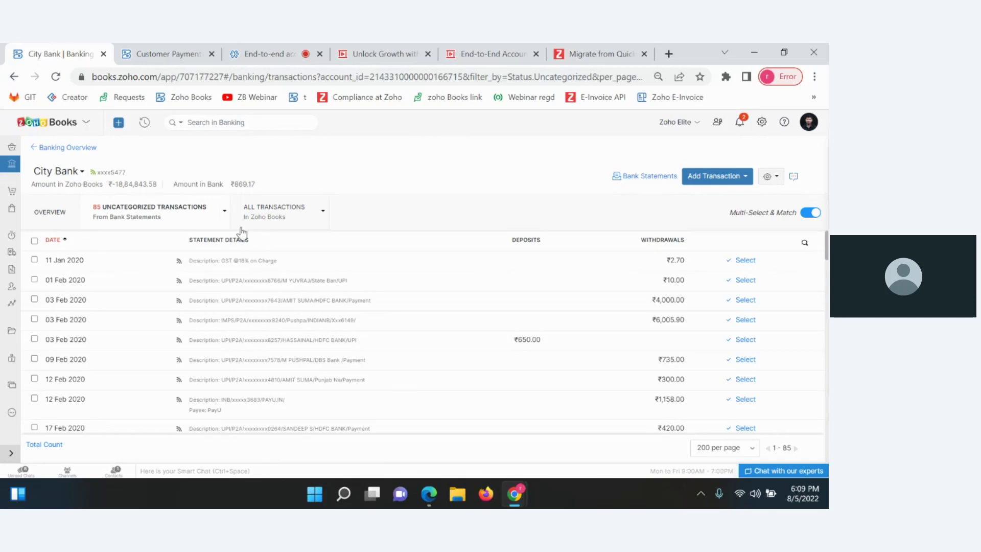
- Leave the bank account, open a new vendor form from the purchases vendor list and examine its fields
left_click(63, 149)
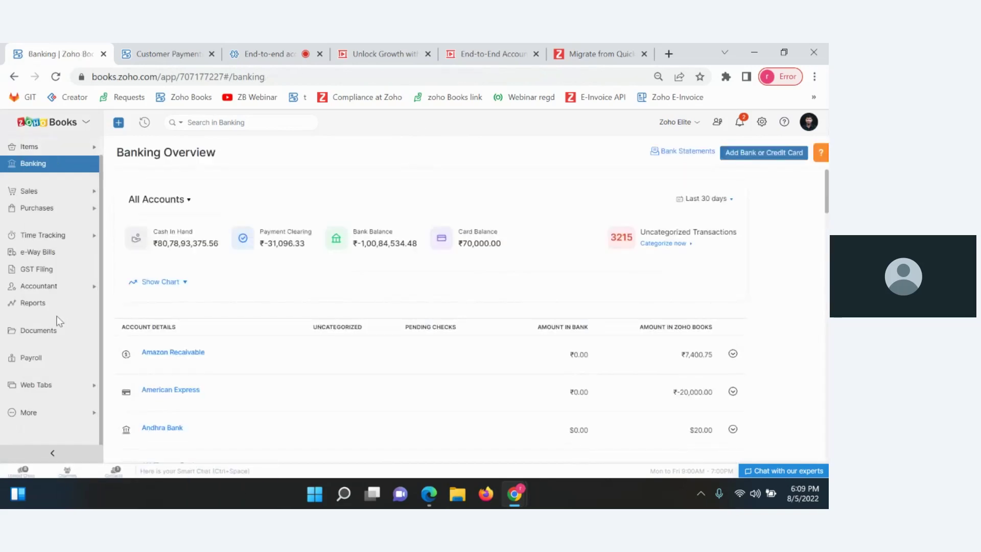
left_click(29, 209)
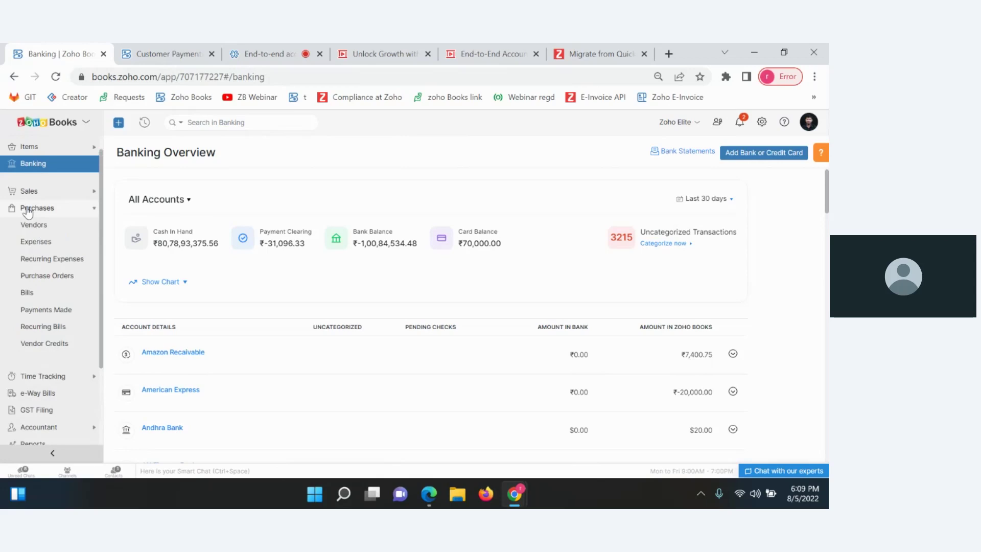
left_click(43, 228)
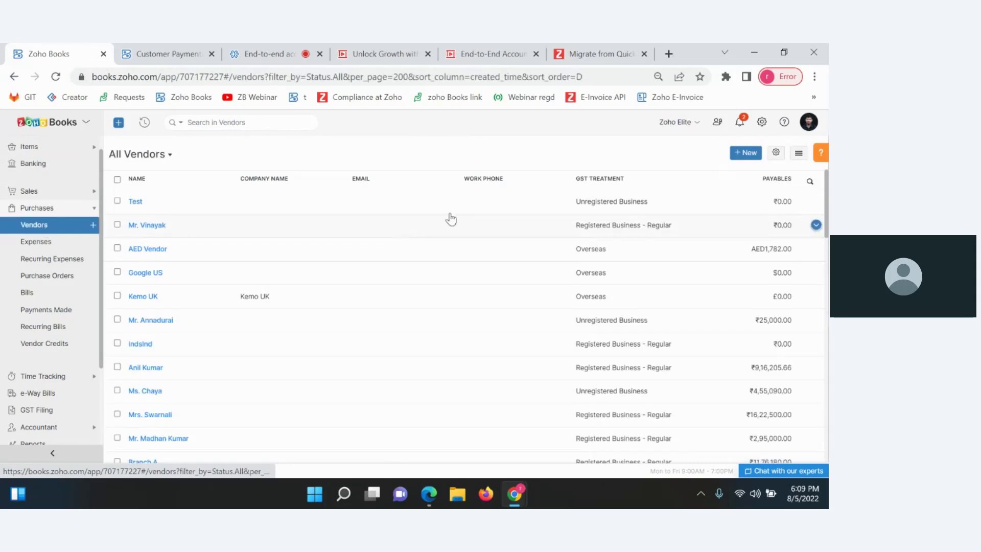
left_click(745, 151)
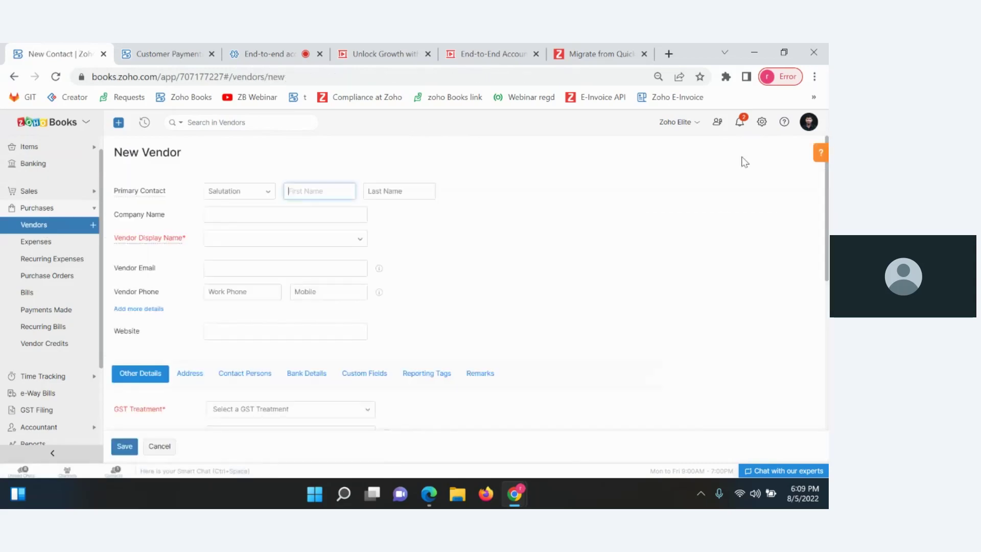
scroll(412, 260, "down", 1)
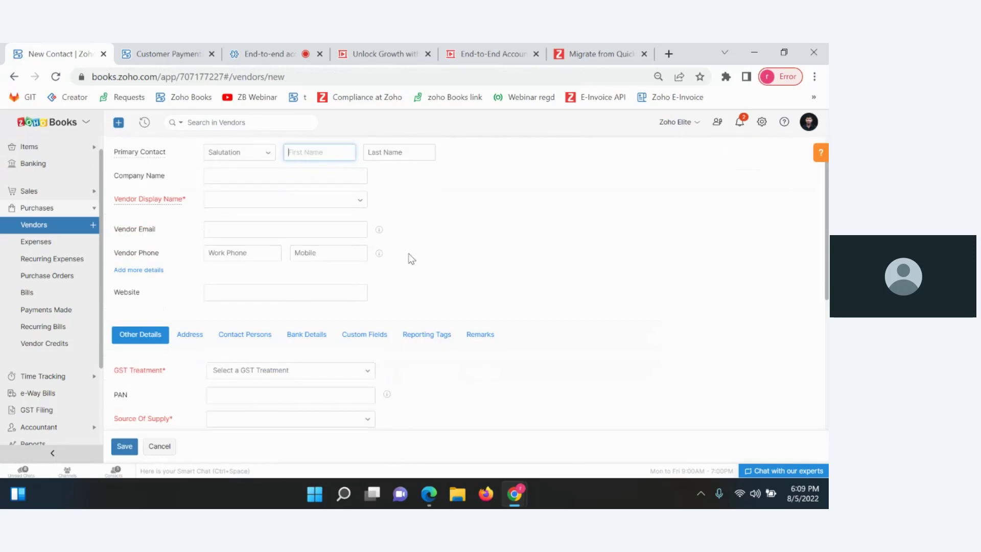
scroll(412, 259, "down", 2)
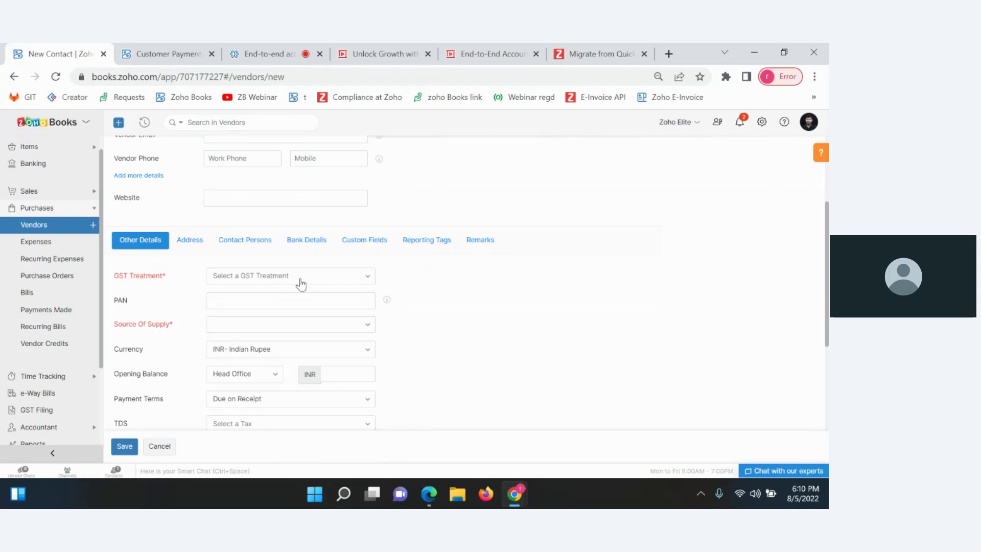
- Return to the vendors list, search it for "metr" and open the vendor Metropolis
left_click(79, 225)
left_click(233, 123)
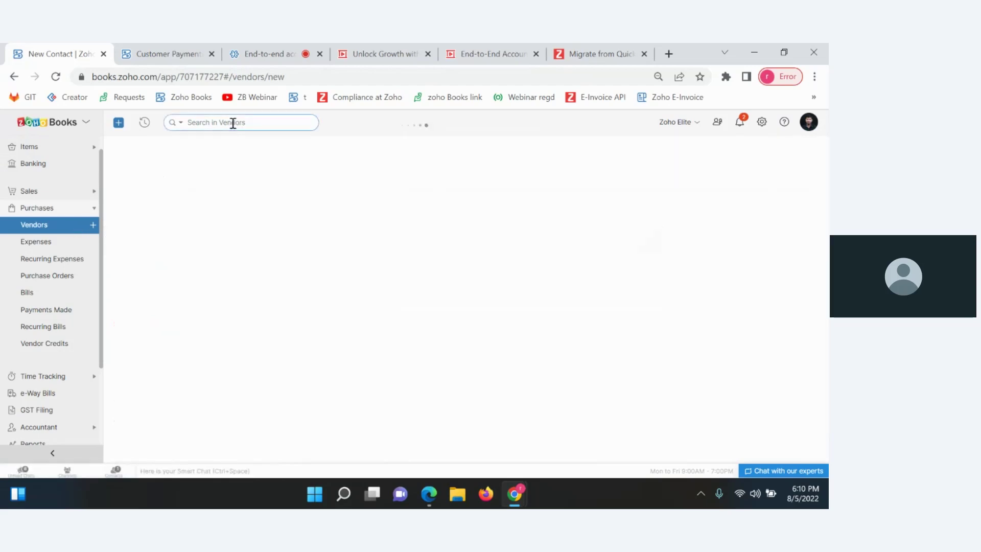
type("met")
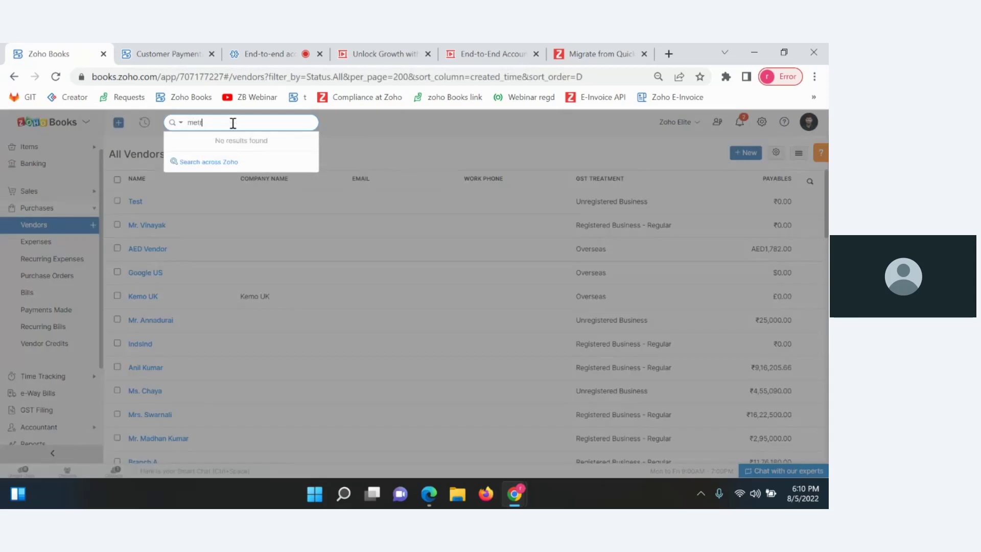
type("r")
key("Return")
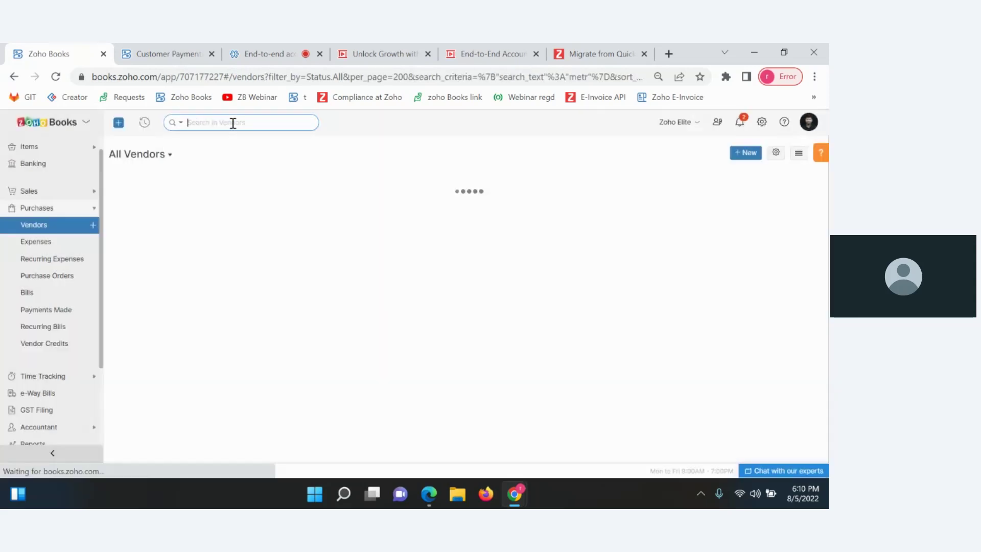
left_click(384, 272)
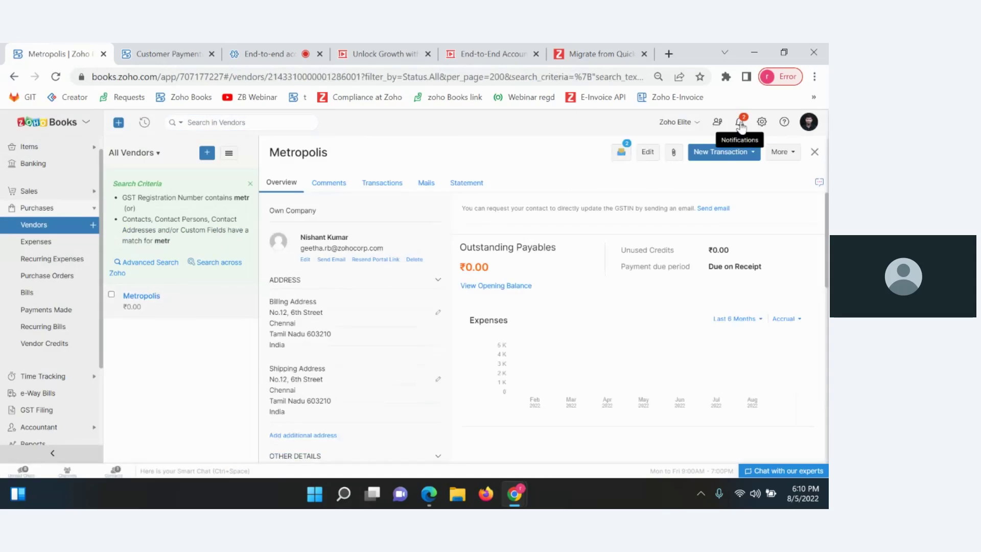
- Open the Metropolis vendor's uploaded document Complete-Module-for-Pharmacy.jpg, convert it to a bill and examine the new bill form
left_click(621, 153)
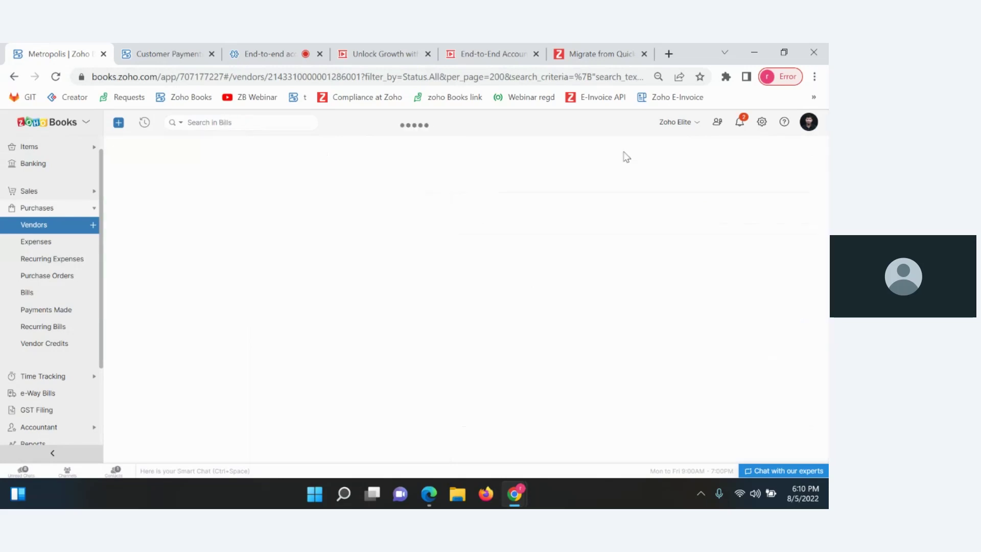
left_click(319, 368)
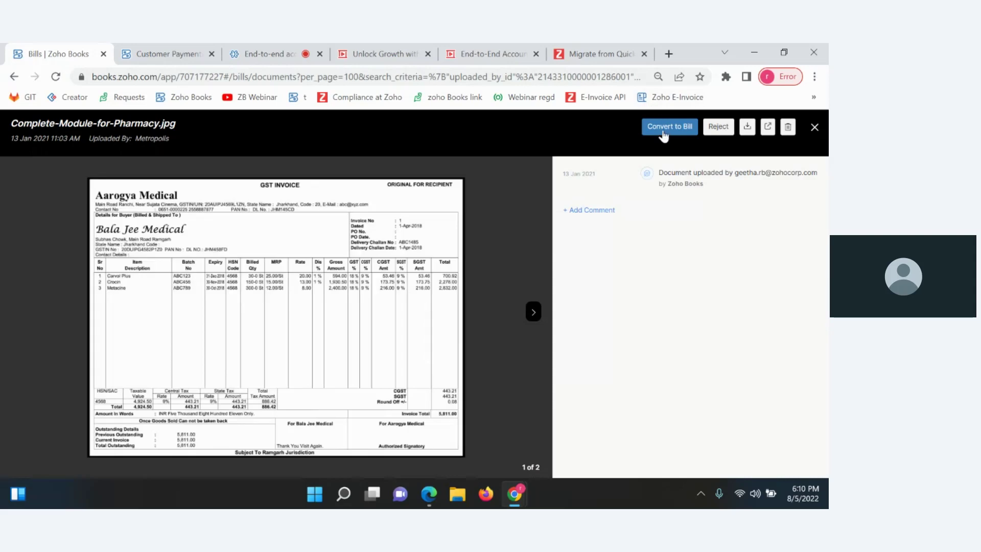
left_click(664, 128)
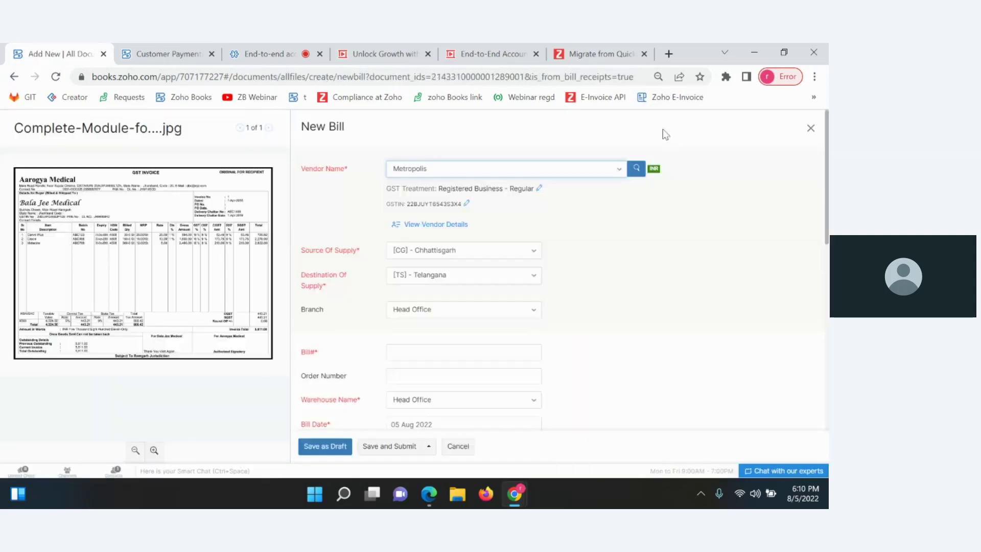
scroll(533, 253, "down", 3)
scroll(533, 252, "down", 1)
scroll(533, 247, "down", 1)
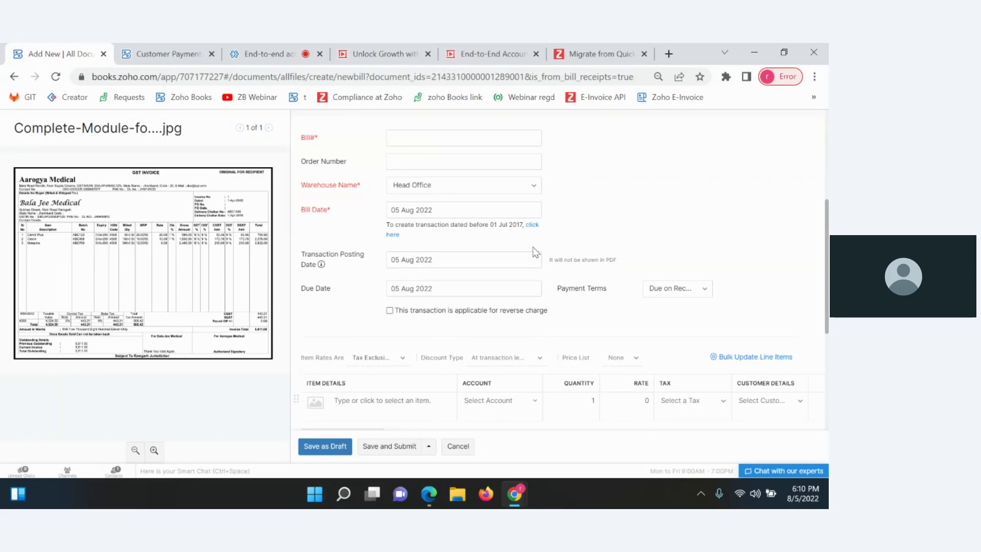
scroll(535, 253, "up", 1)
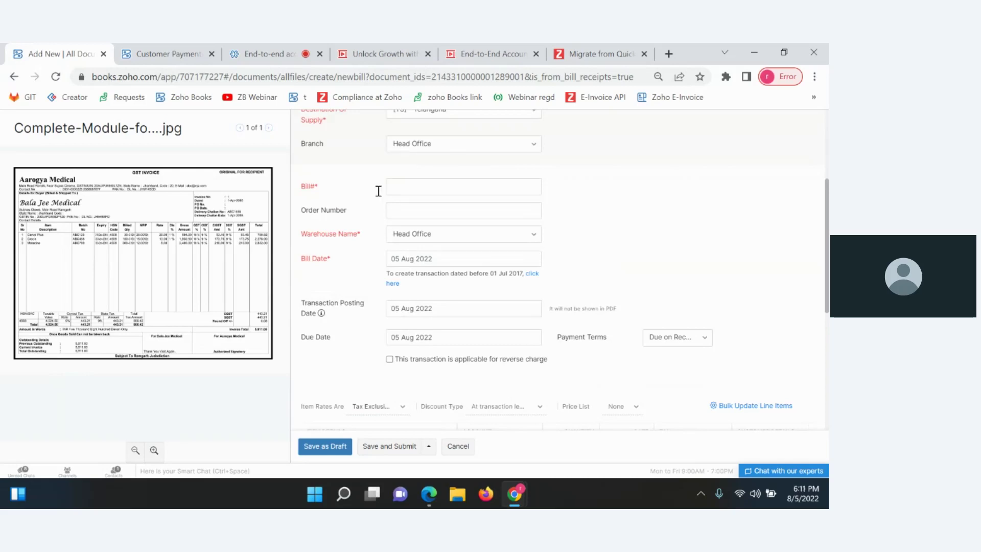
- In the Customer Payments browser tab, leave the settings, view the Documents files inbox and return to the main navigation
left_click(155, 54)
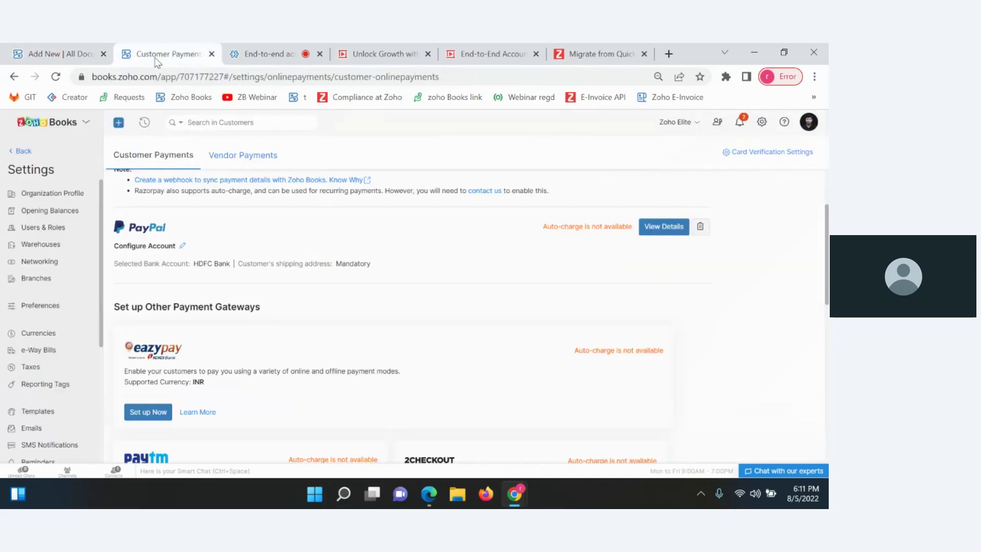
left_click(24, 152)
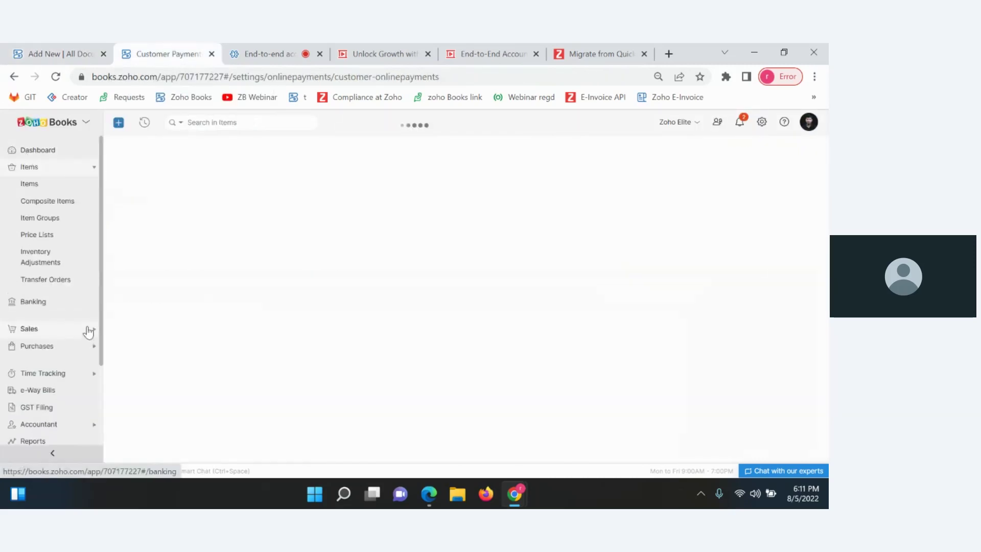
scroll(82, 330, "down", 3)
left_click(44, 359)
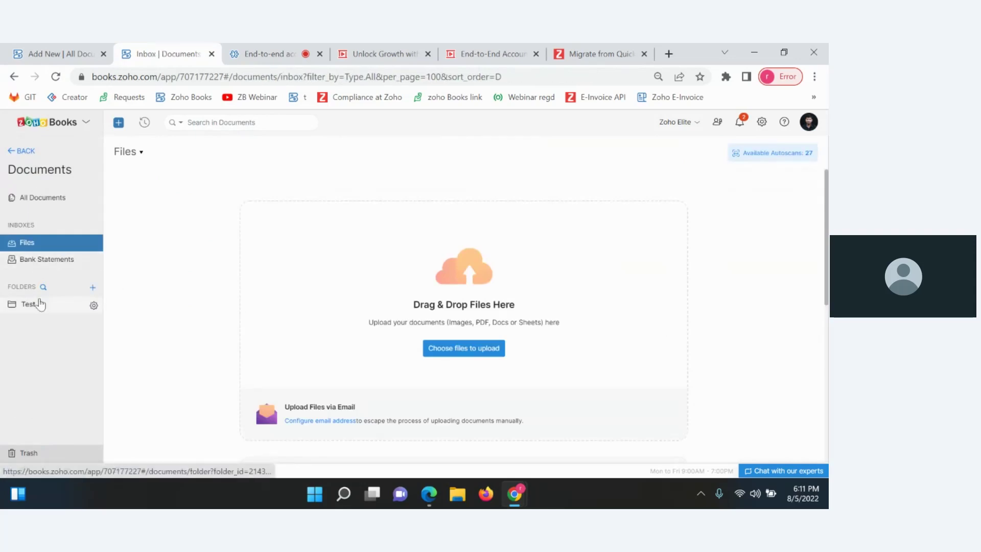
left_click(25, 153)
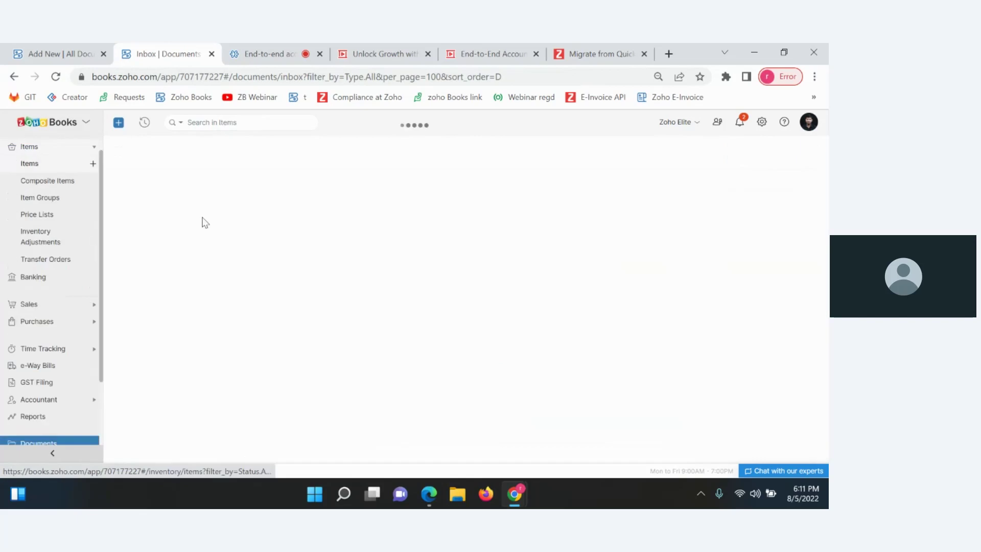
- Return to the bill form for the pharmacy document, view its line item table and cancel the bill
left_click(61, 54)
scroll(485, 370, "down", 3)
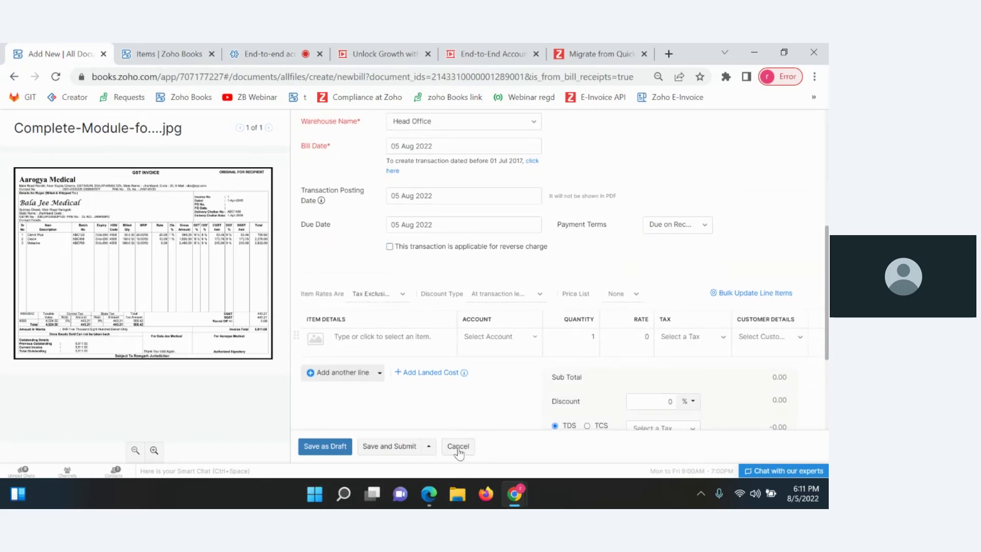
left_click(458, 446)
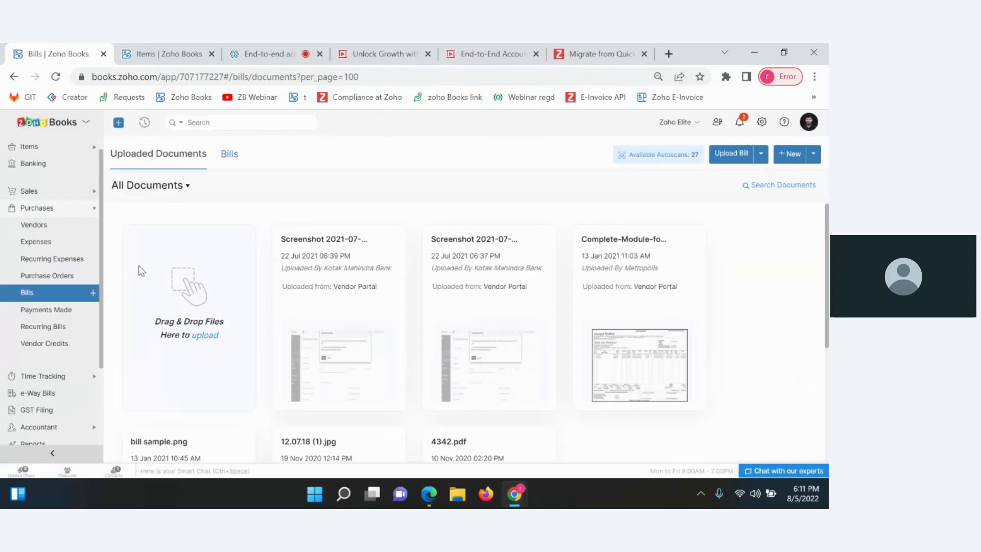
- Start a new bill for Amit Builders & Construction Private Limited with bill number 4564394 and bill date 01 Aug 2022
left_click(51, 295)
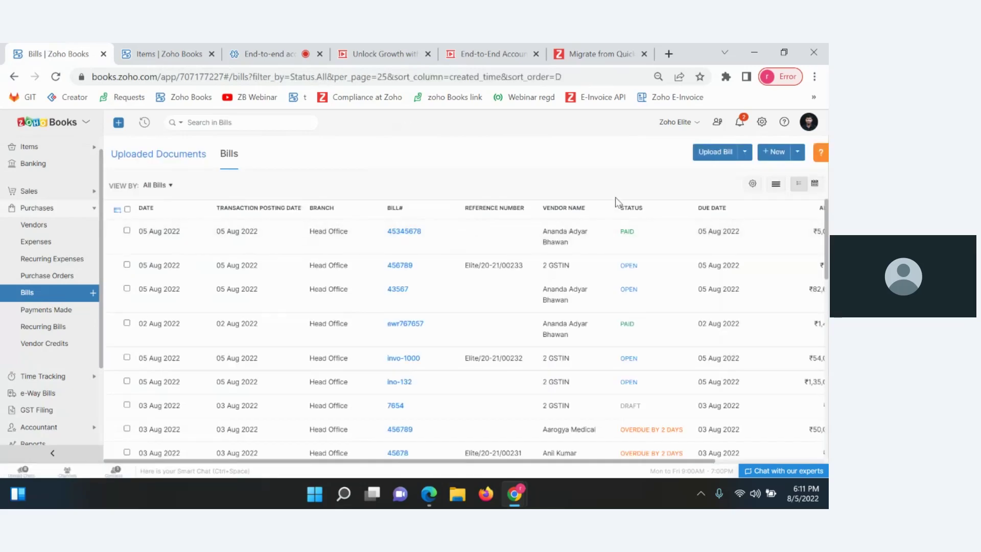
left_click(771, 159)
left_click(312, 193)
left_click(304, 276)
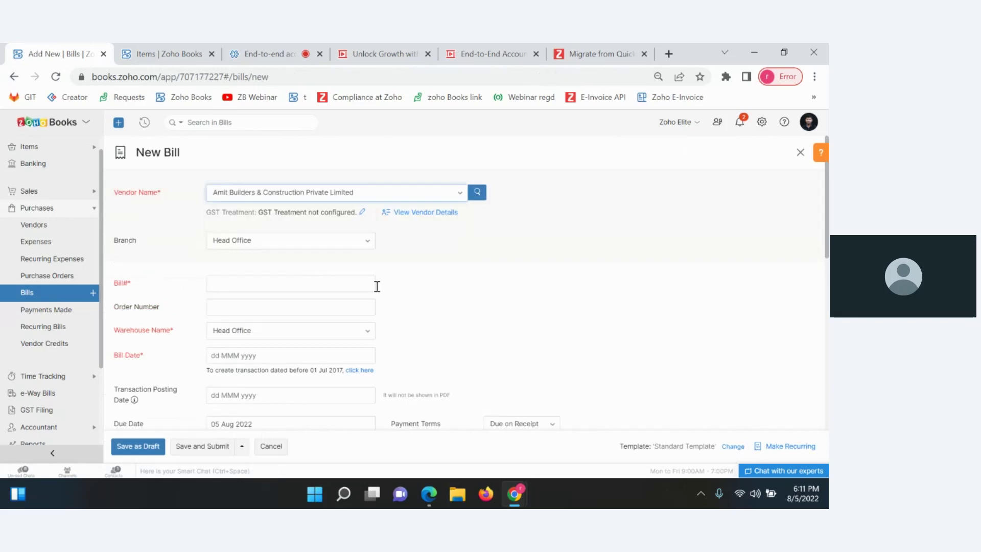
left_click(254, 350)
type("4564394")
scroll(251, 345, "down", 2)
left_click(240, 339)
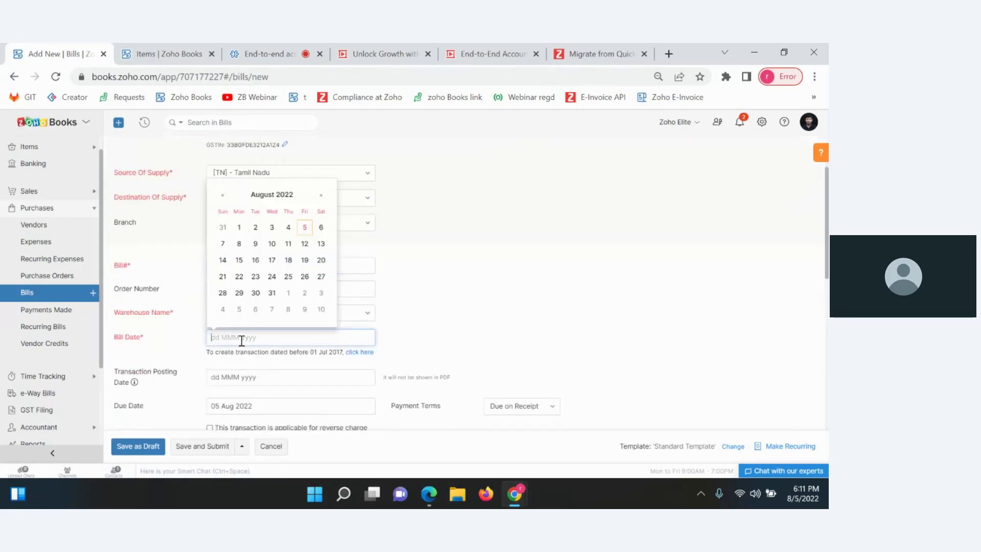
left_click(239, 229)
- Add the items 35340-KTE-601 and 6A SP MCB to the bill's line items
scroll(394, 262, "down", 5)
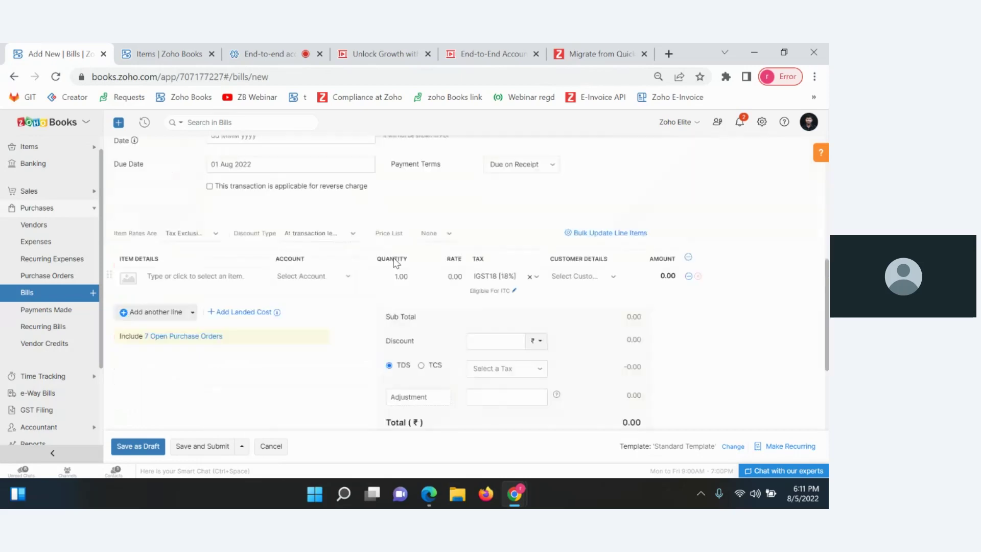
left_click(215, 256)
left_click(244, 349)
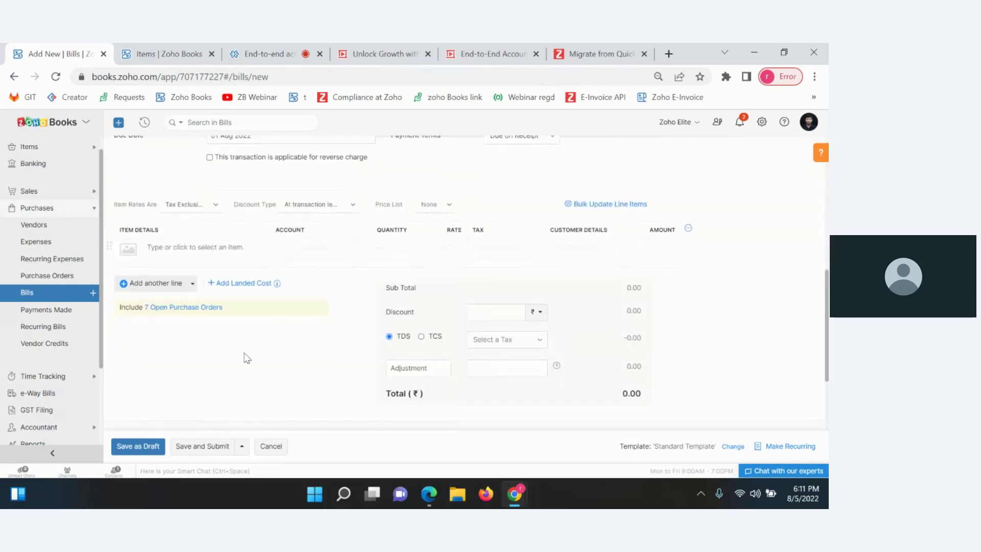
scroll(358, 276, "down", 1)
left_click(235, 256)
scroll(250, 378, "down", 2)
left_click(219, 384)
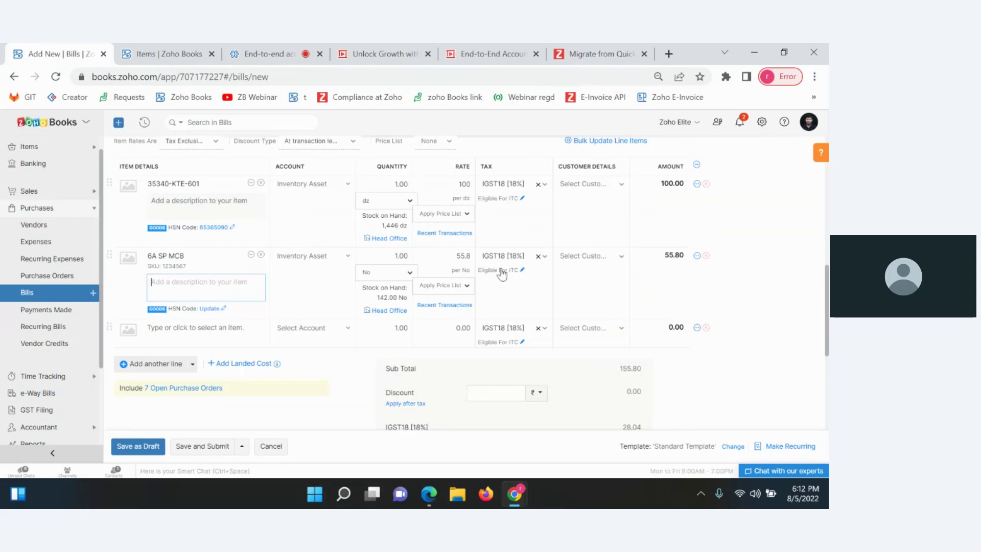
- Check the bill's tax and total section, then save and approve the bill
scroll(501, 275, "down", 3)
left_click_drag(389, 202, 711, 291)
left_click(717, 294)
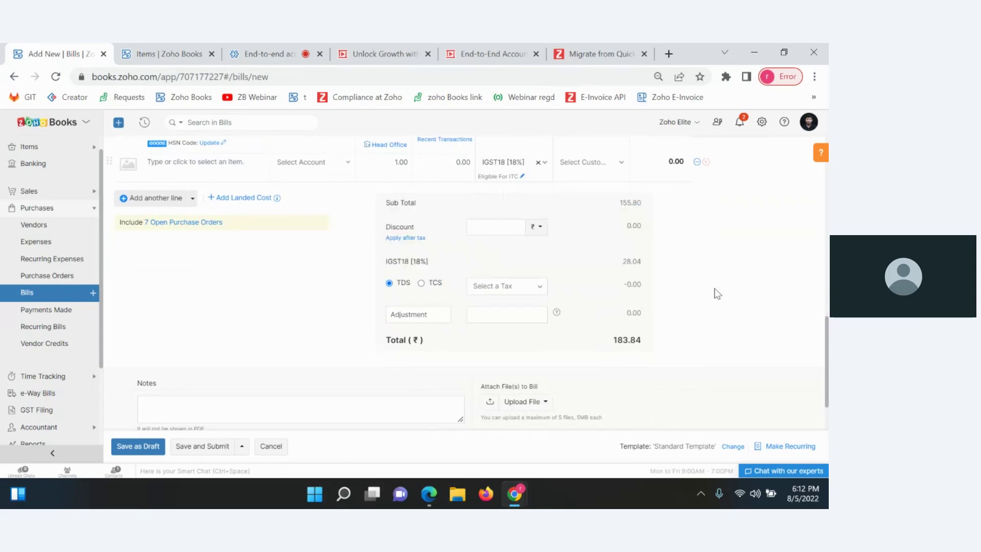
scroll(665, 306, "down", 1)
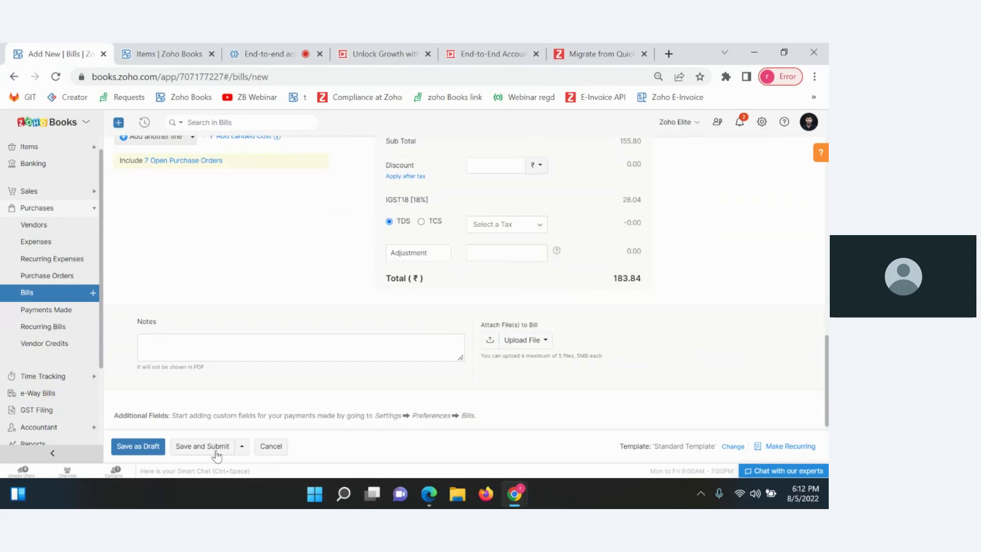
left_click(242, 448)
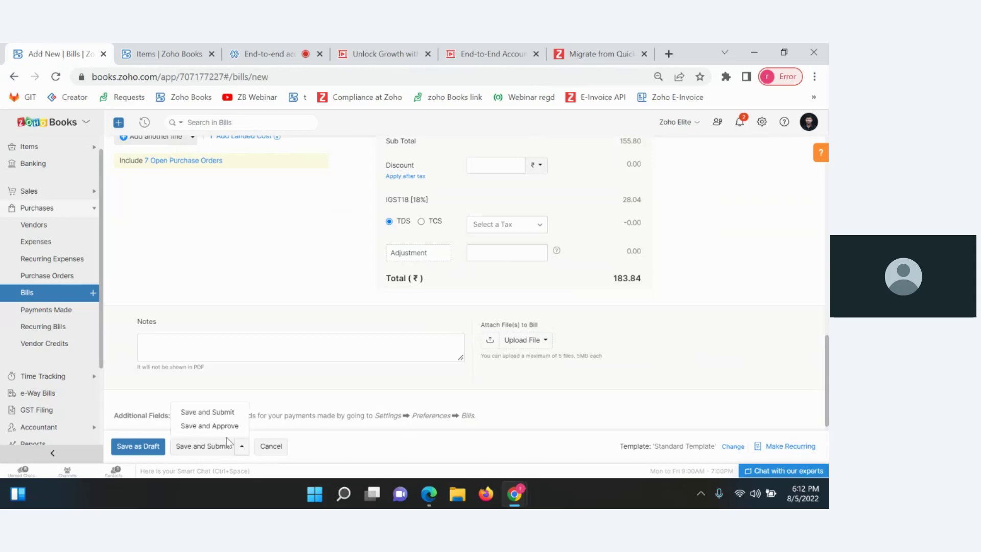
left_click(209, 426)
left_click(342, 149)
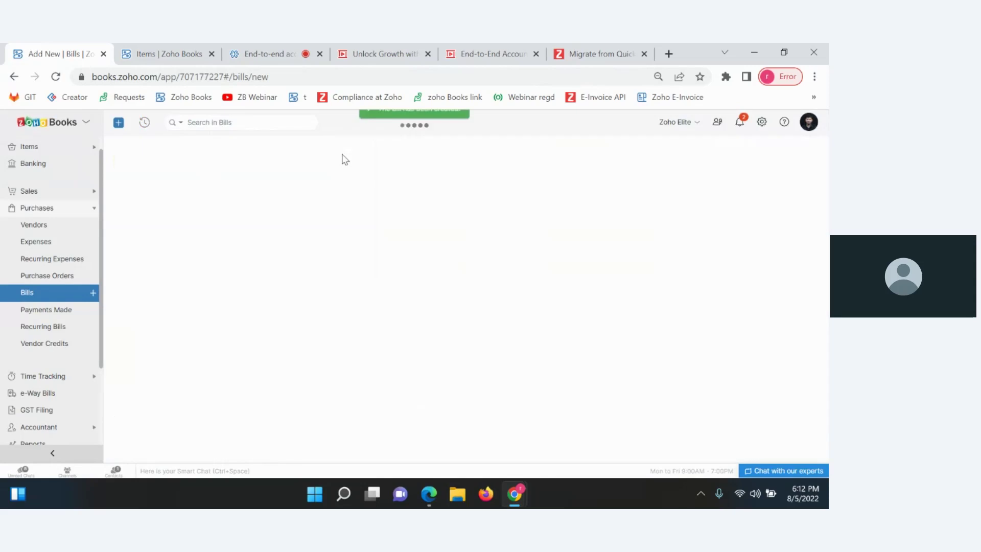
- Display the new bill's journal and examine the Inventory Asset debit and the Accounts Payable credit
scroll(513, 333, "down", 10)
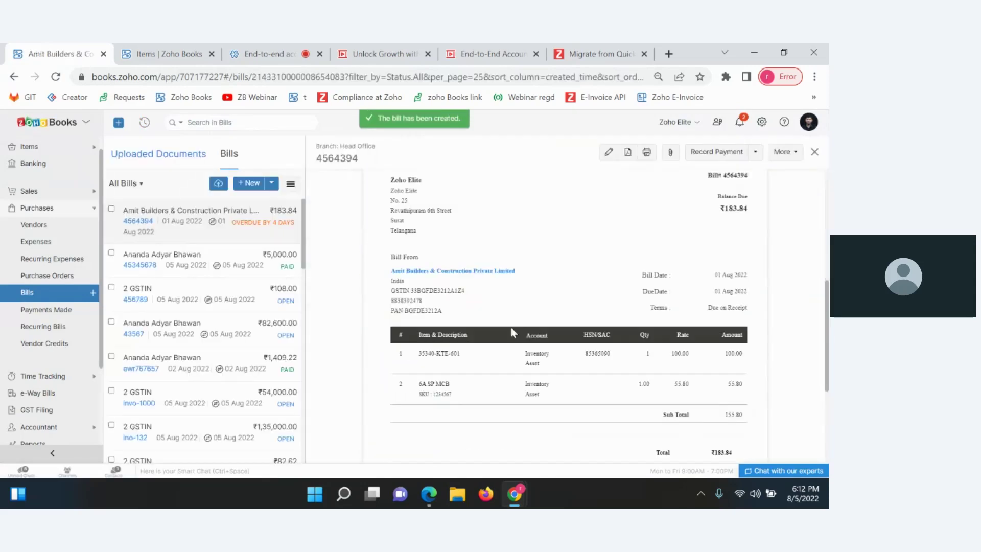
left_click(423, 427)
scroll(423, 425, "down", 3)
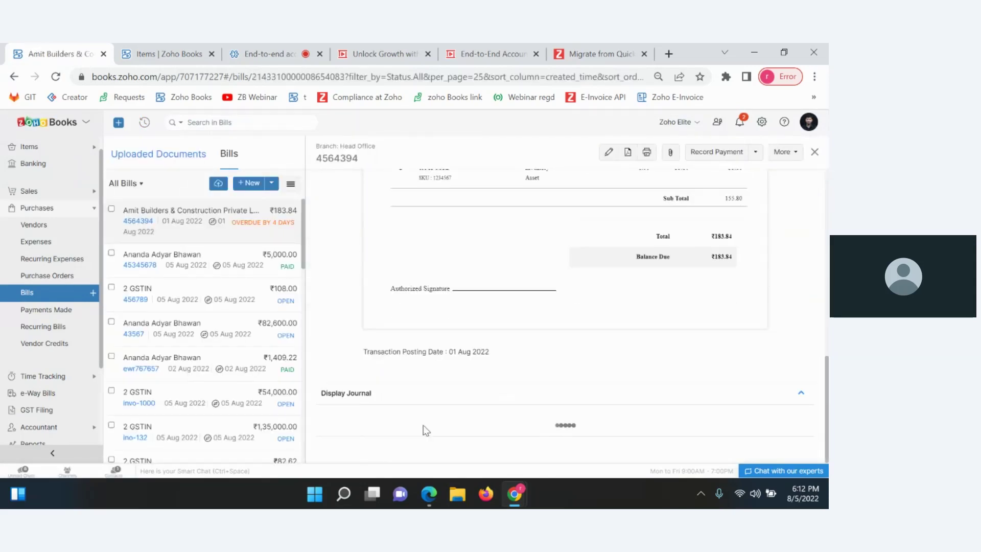
left_click_drag(338, 372, 613, 366)
left_click(692, 371)
double_click(692, 369)
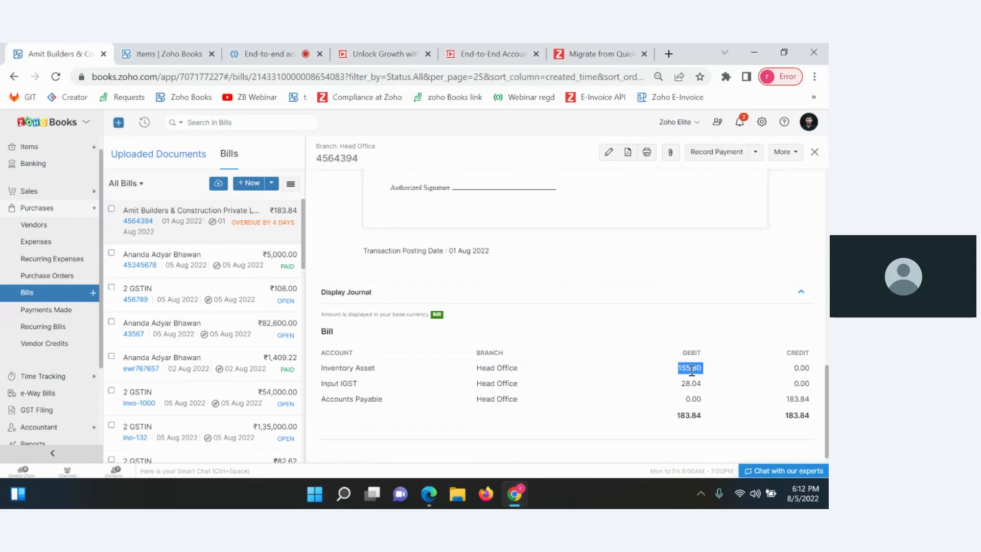
double_click(799, 400)
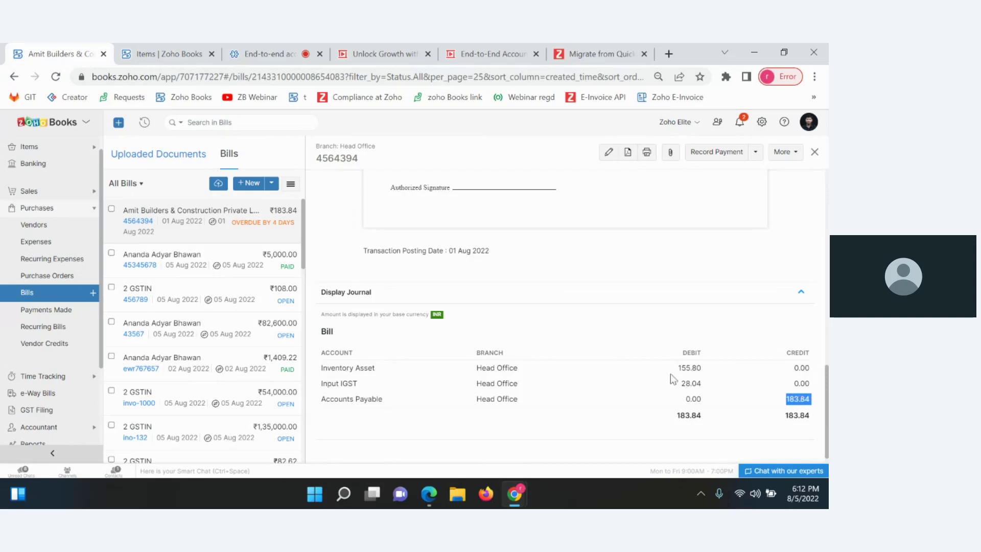
- Open the newest 2 GSTIN purchase order dated 05 Aug 2022 and view its additional actions
left_click(66, 276)
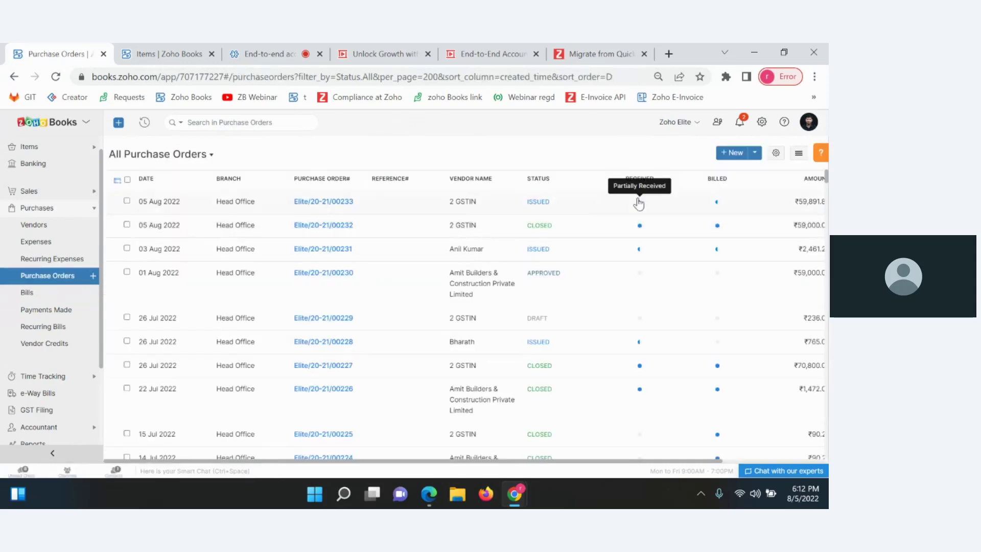
left_click(585, 207)
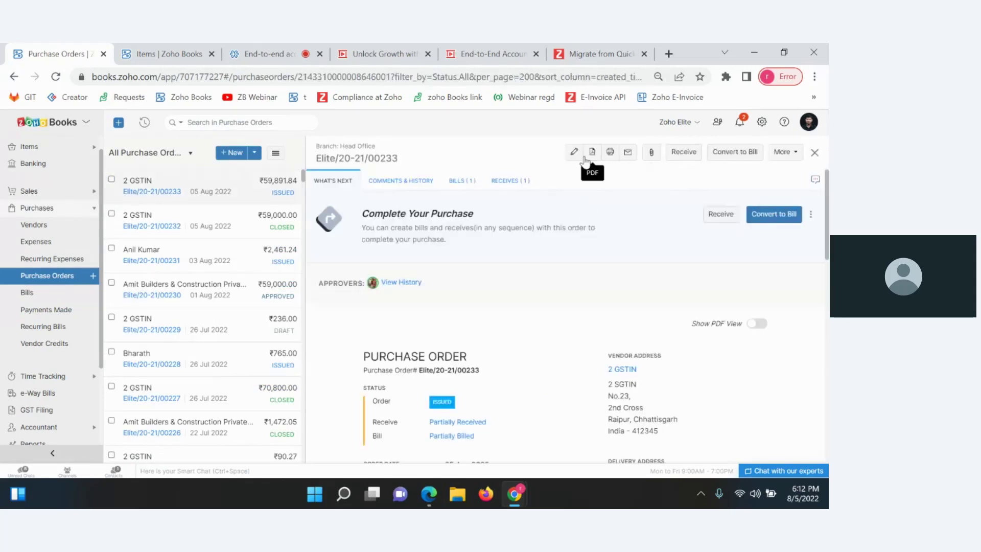
left_click(784, 152)
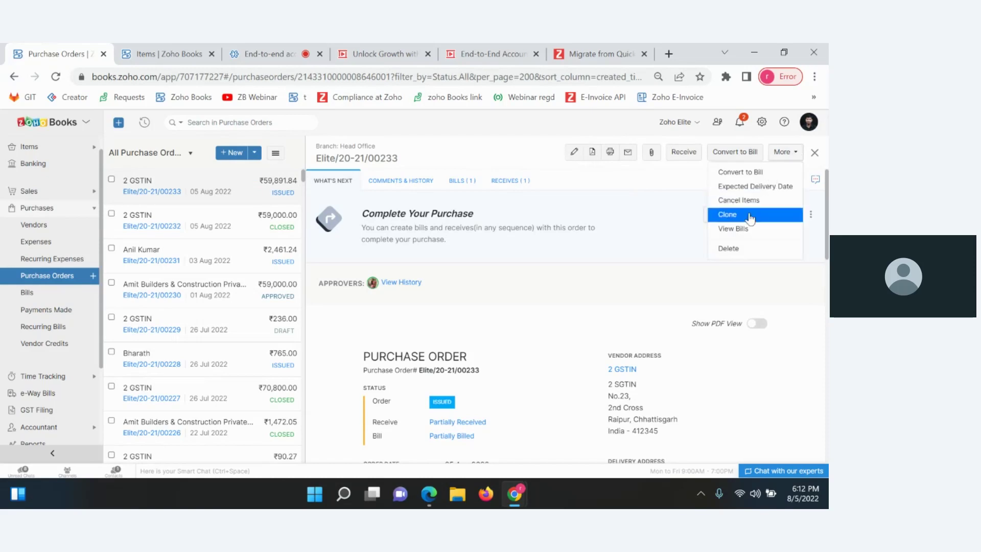
left_click(598, 299)
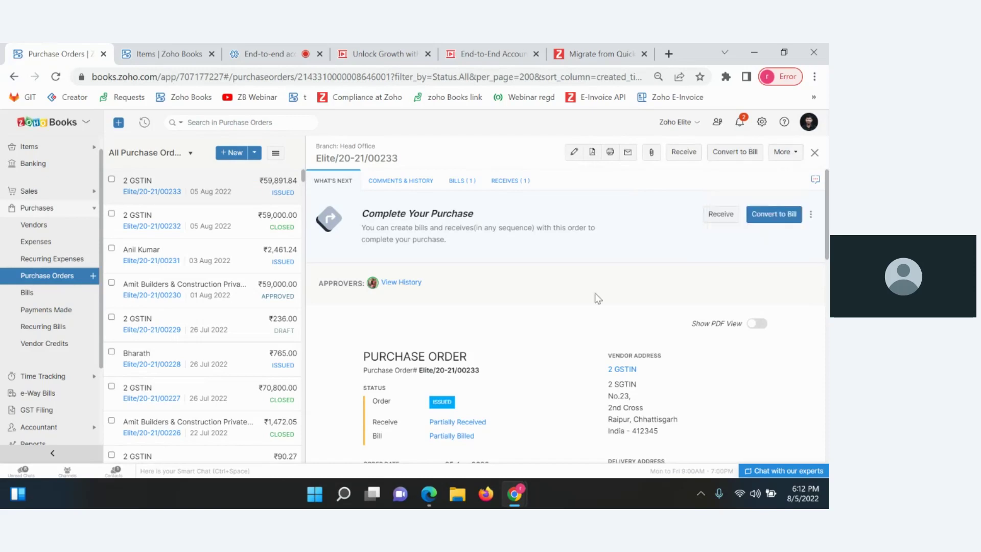
- Convert the 2 GSTIN purchase order to a bill and examine the line items carried into the form
left_click(739, 158)
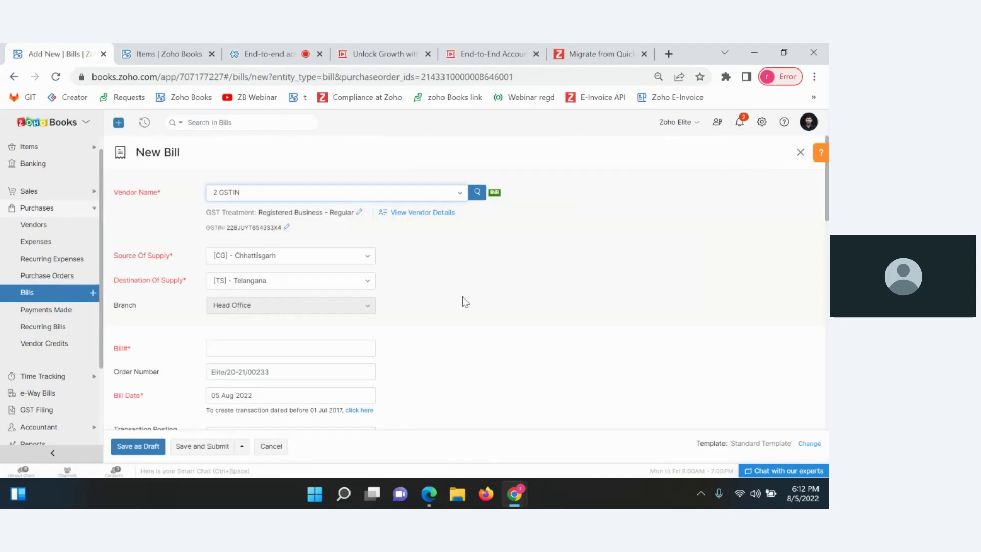
scroll(462, 299, "down", 5)
scroll(462, 299, "down", 2)
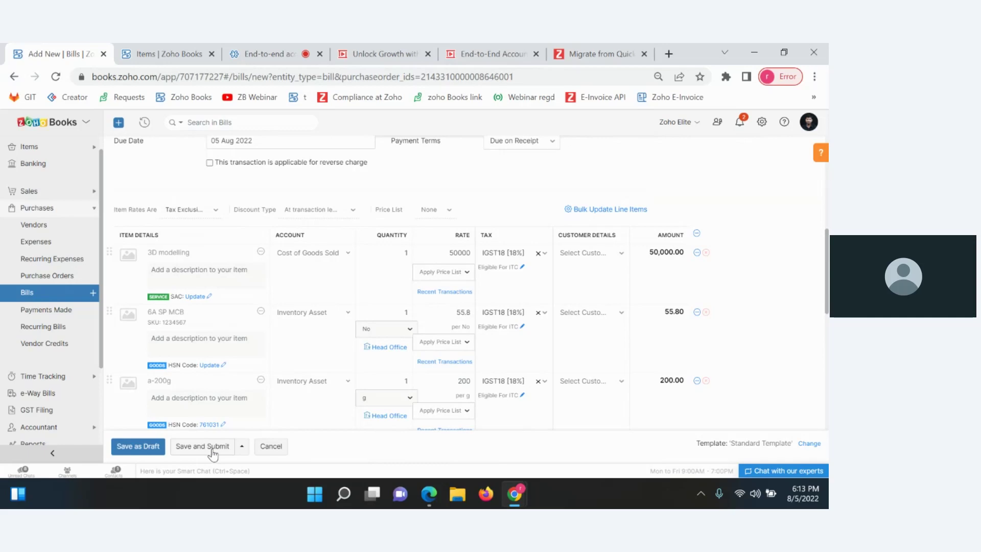
- Start a purchase receive for the newest 2 GSTIN purchase order, examine the quantities to receive, and leave without saving
left_click(51, 276)
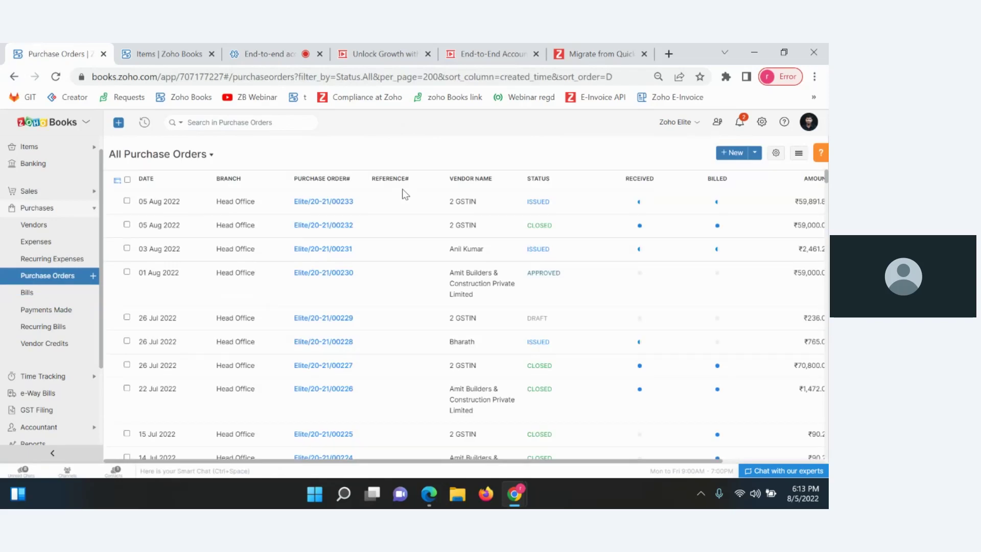
left_click(398, 208)
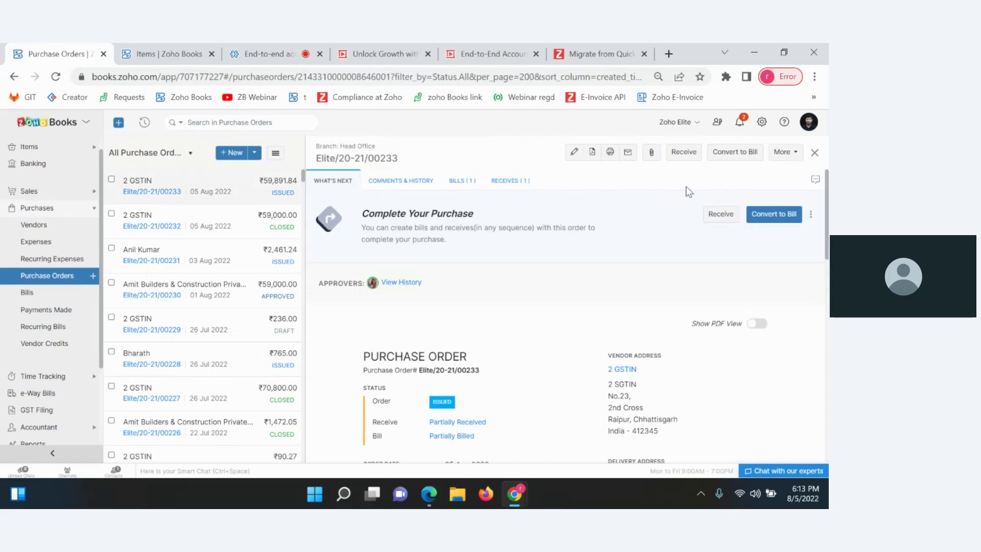
left_click(684, 152)
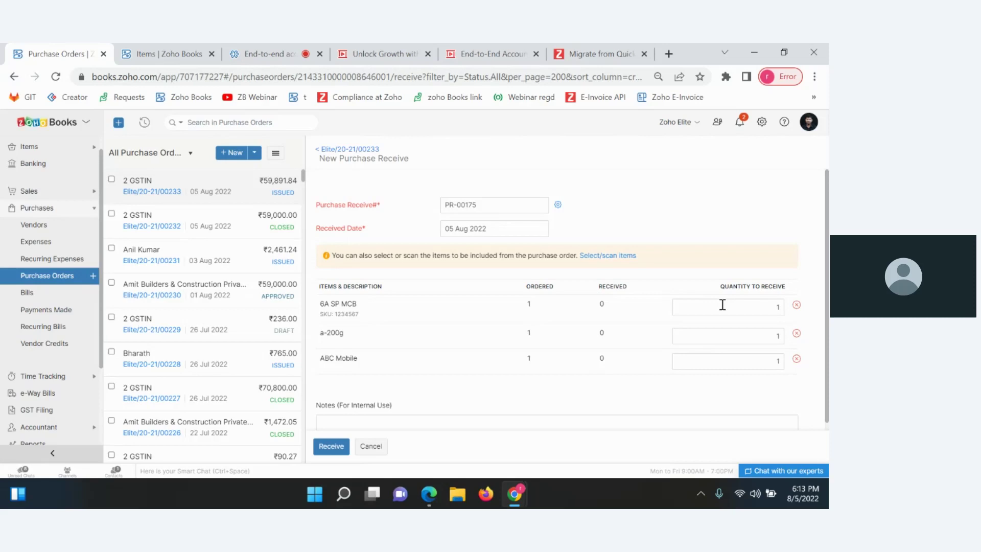
left_click(376, 452)
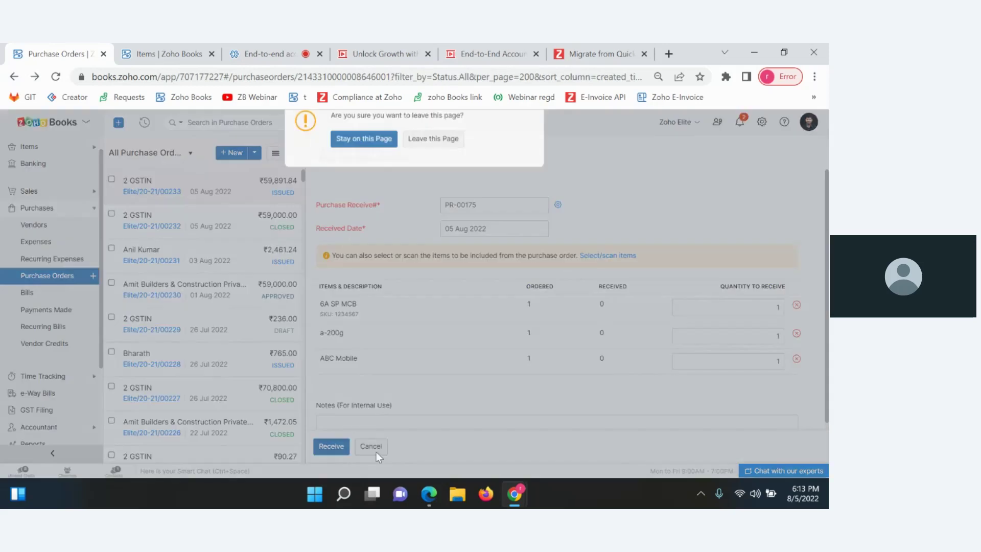
left_click(433, 140)
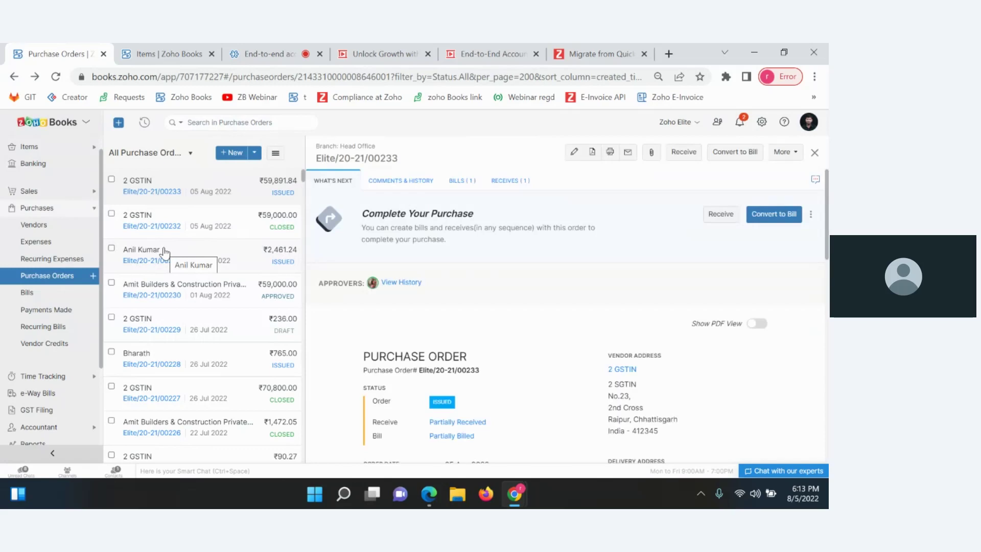
- View the payments made, then open the Amit Builders & Construction bill dated 01 Aug 2022
left_click(39, 312)
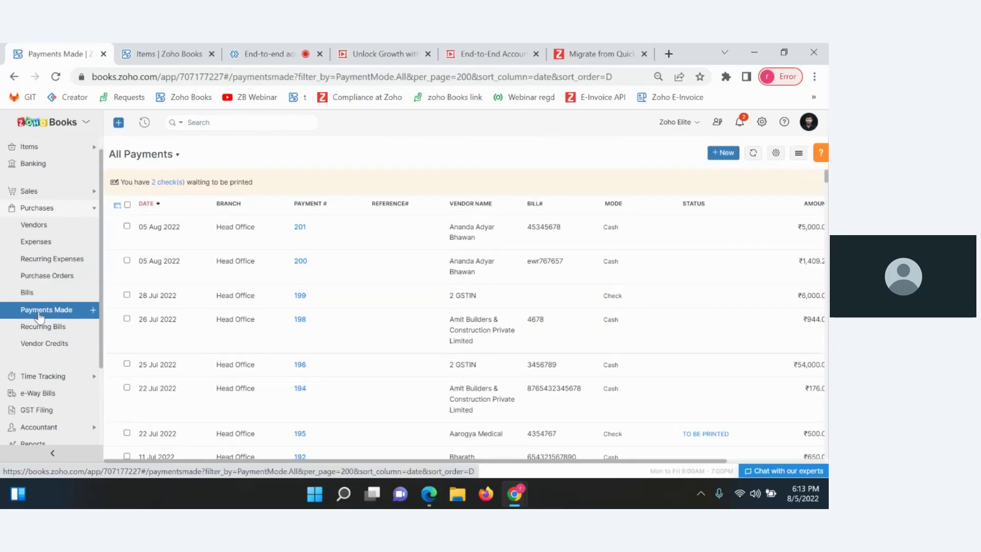
left_click(28, 293)
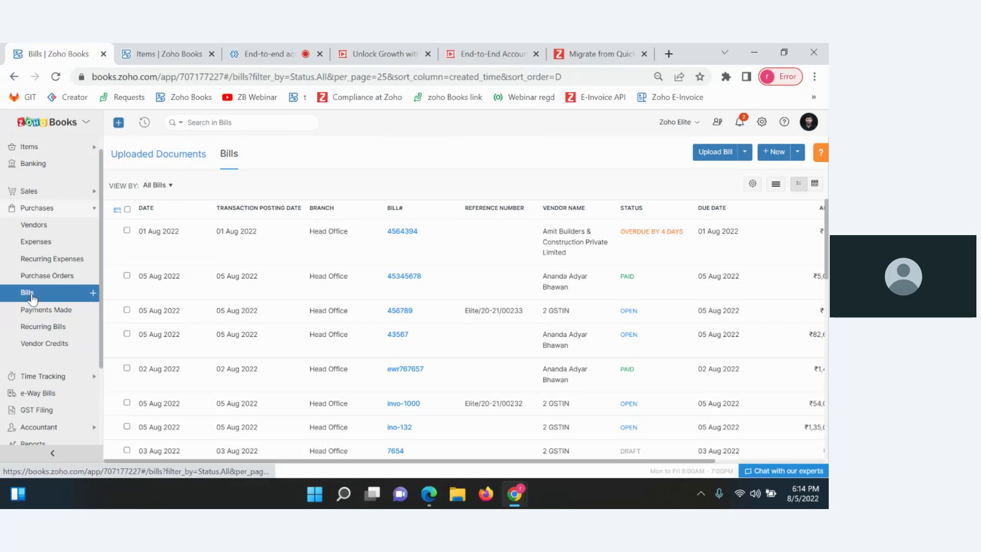
left_click(488, 258)
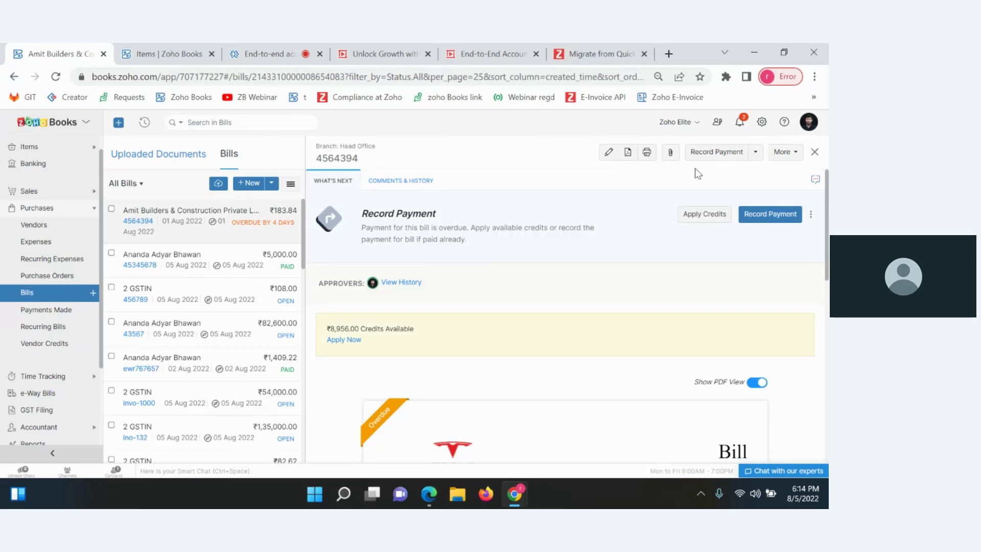
- Examine the Amit Builders bill's line items and totals, then its journal's debits and credits
scroll(650, 380, "down", 3)
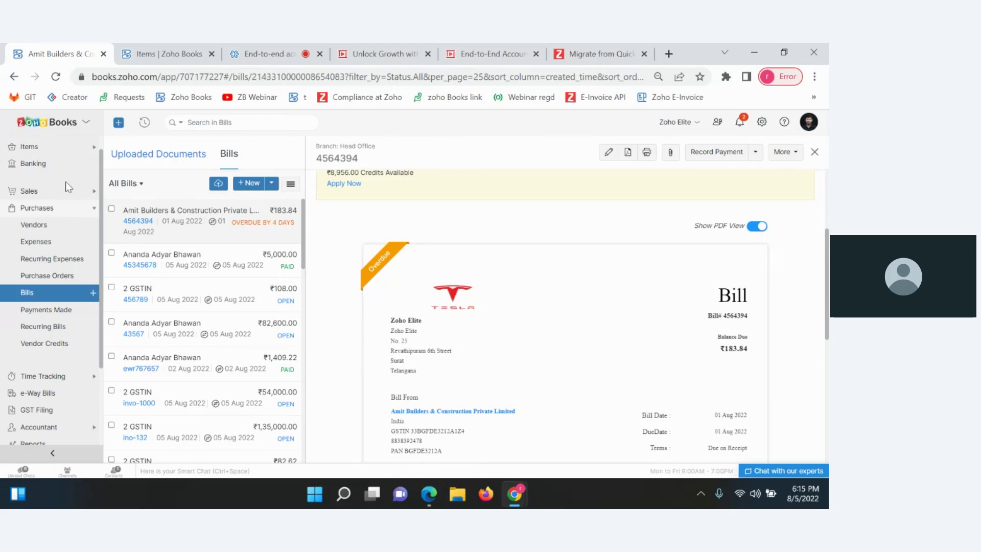
scroll(410, 299, "down", 2)
scroll(411, 299, "down", 1)
scroll(410, 300, "down", 2)
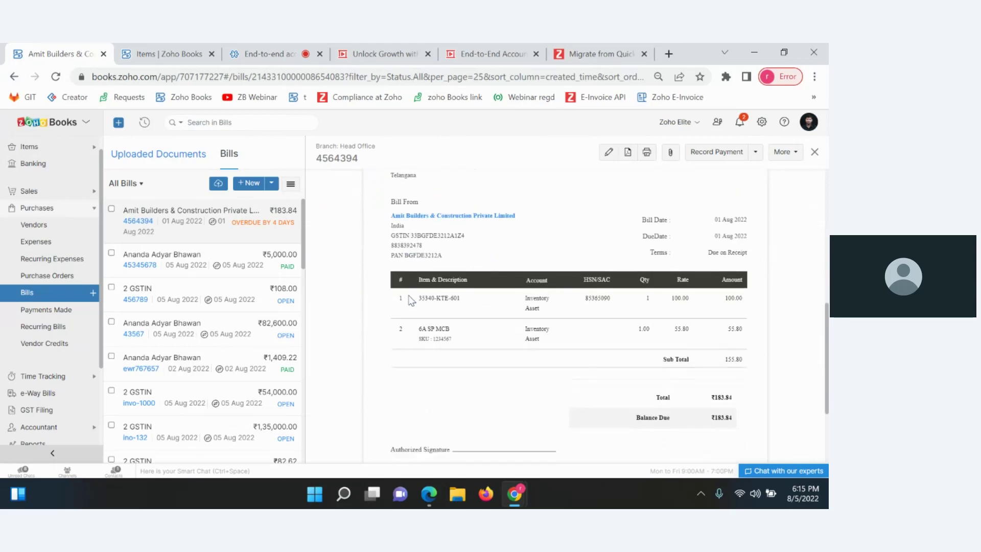
scroll(411, 300, "down", 3)
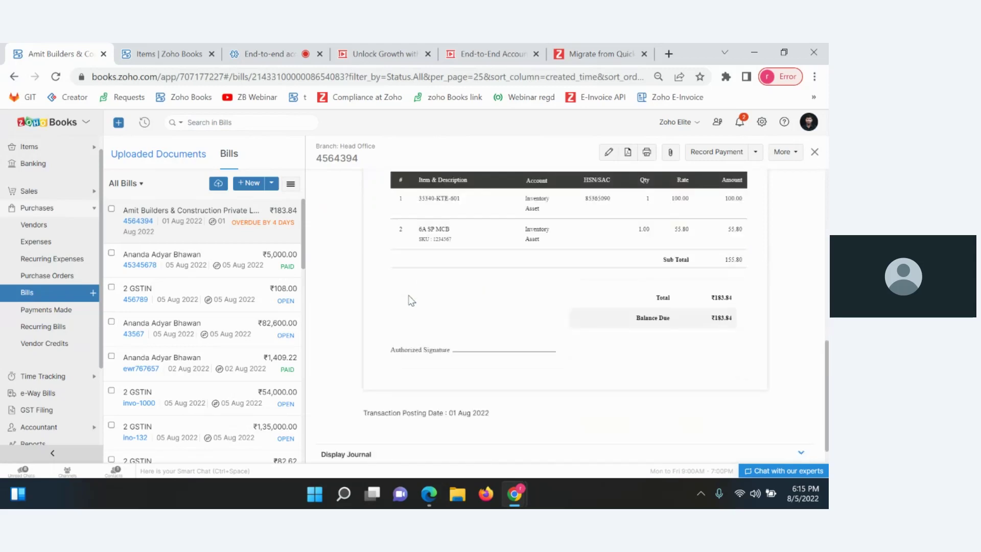
scroll(402, 433, "down", 3)
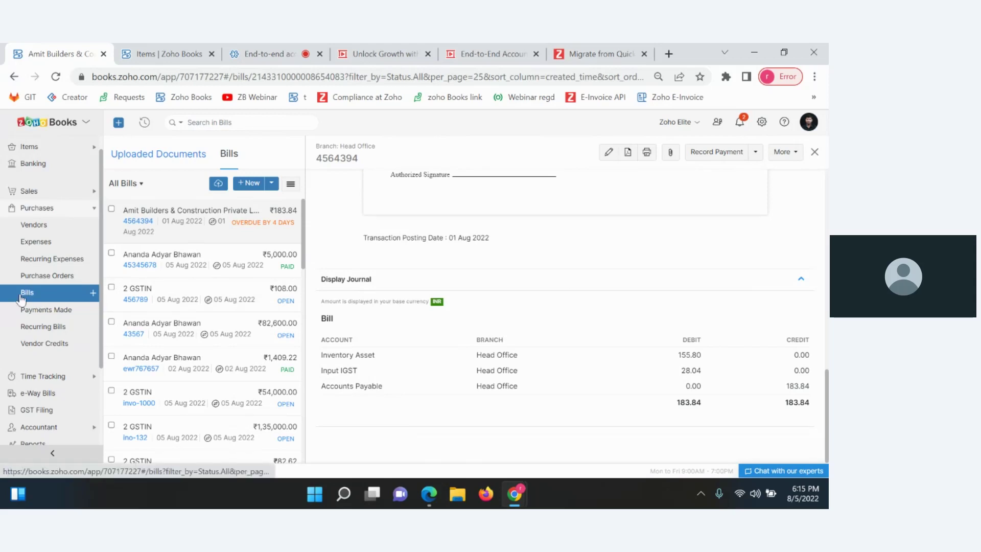
- Open GST Filing and view the September 2021 returns summary for the Head Office GSTIN
scroll(23, 301, "down", 2)
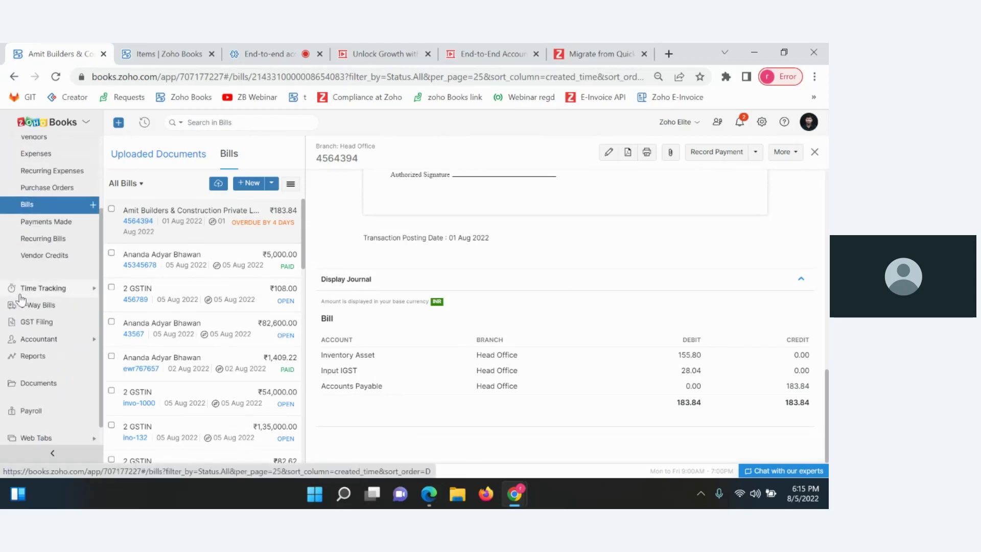
left_click(34, 321)
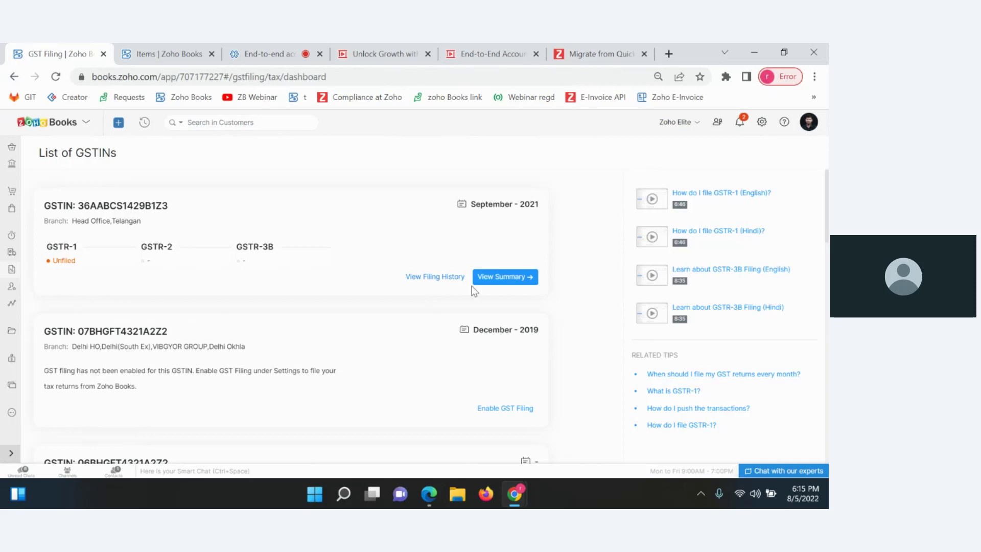
left_click(493, 280)
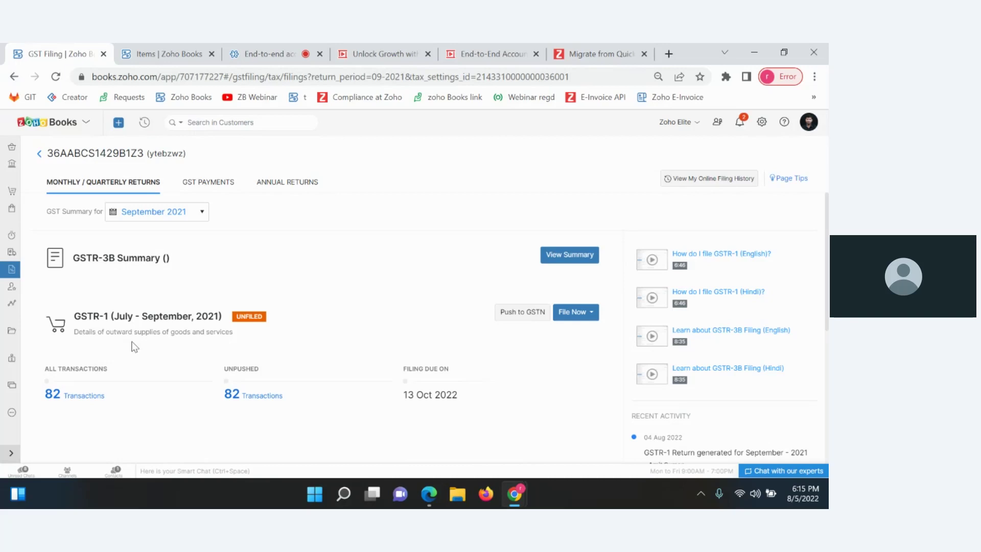
- View all transactions in the July - September 2021 GSTR-1 return and examine its B2B invoices
scroll(123, 348, "down", 1)
left_click(81, 358)
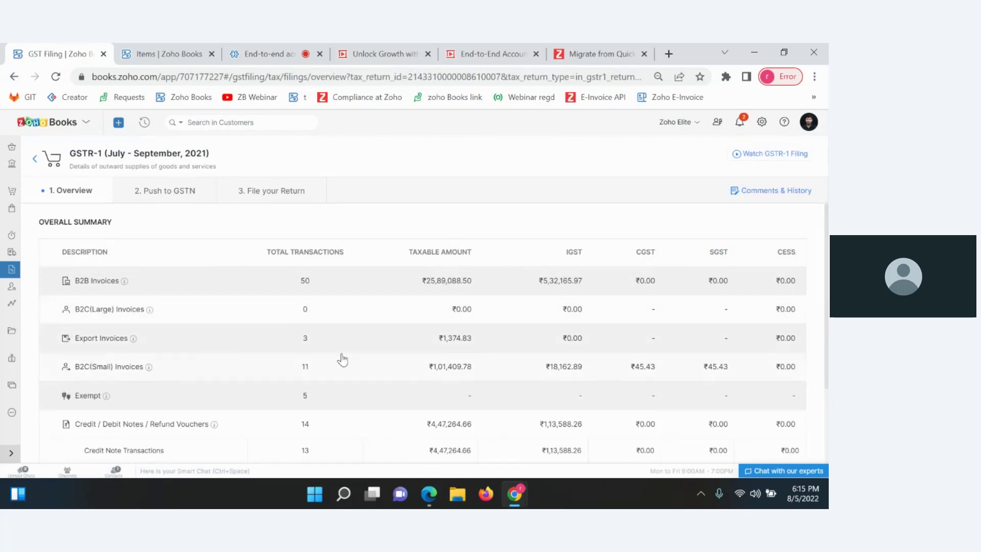
left_click(288, 291)
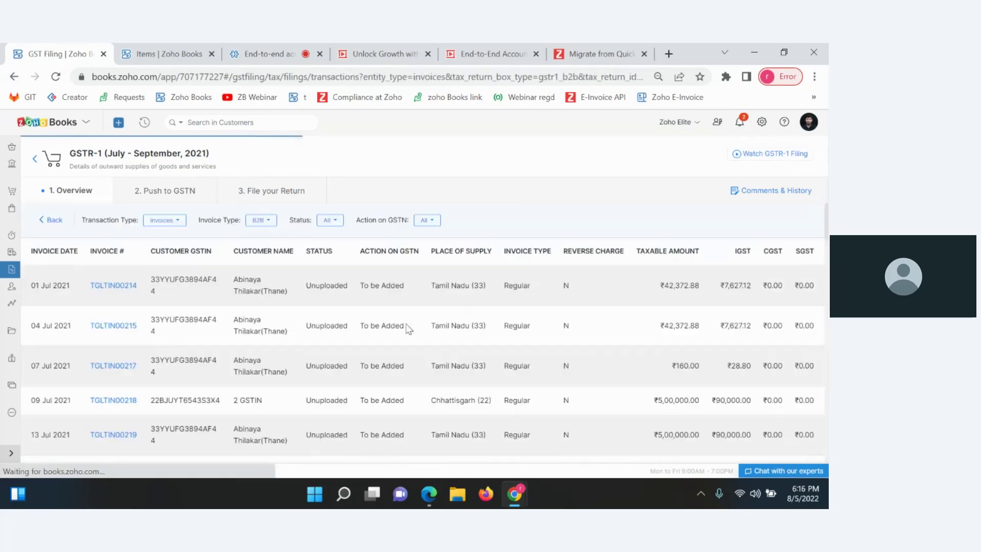
scroll(406, 330, "down", 2)
scroll(406, 329, "right", 2)
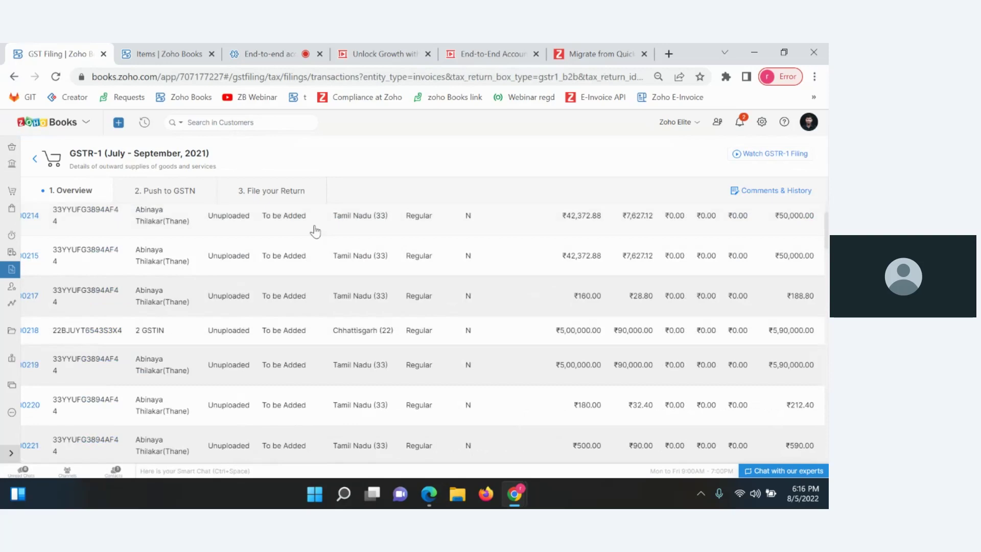
- Review the GSTR-1 transaction summary and the Push to GSTN form, then cancel without generating an OTP
left_click(193, 194)
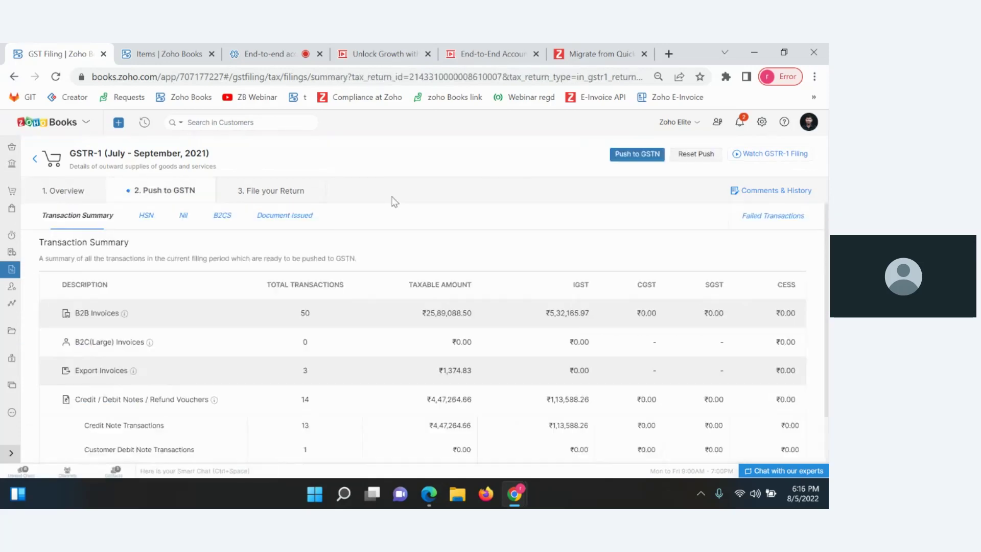
scroll(629, 162, "down", 1)
left_click(628, 159)
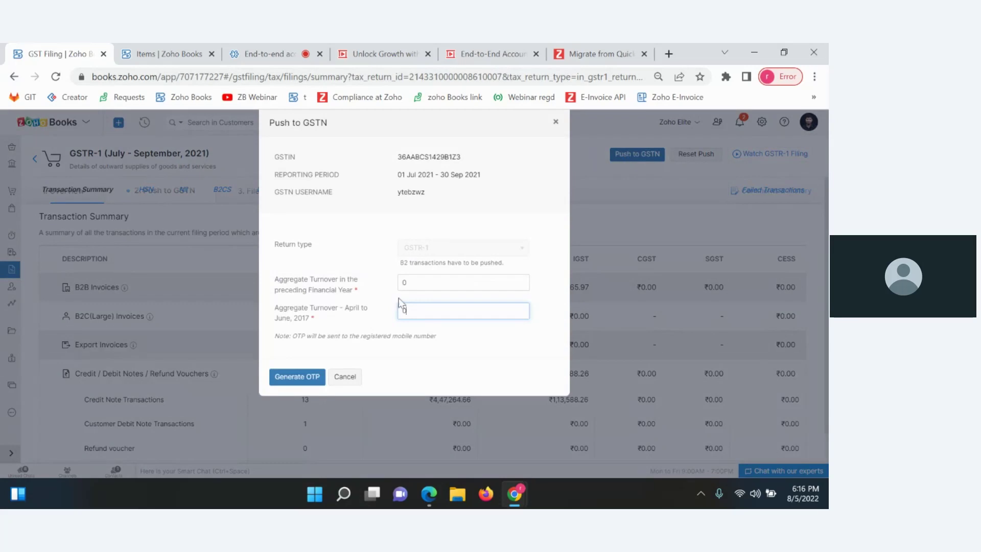
left_click(346, 381)
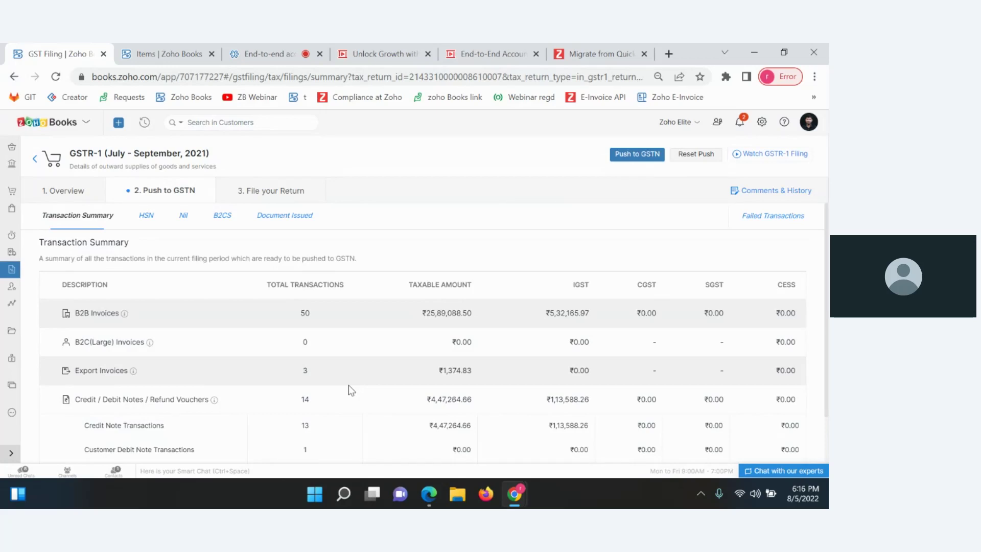
- Try to open the GSTR-1 filing stage from the push summary and again from the return's overview
left_click(271, 191)
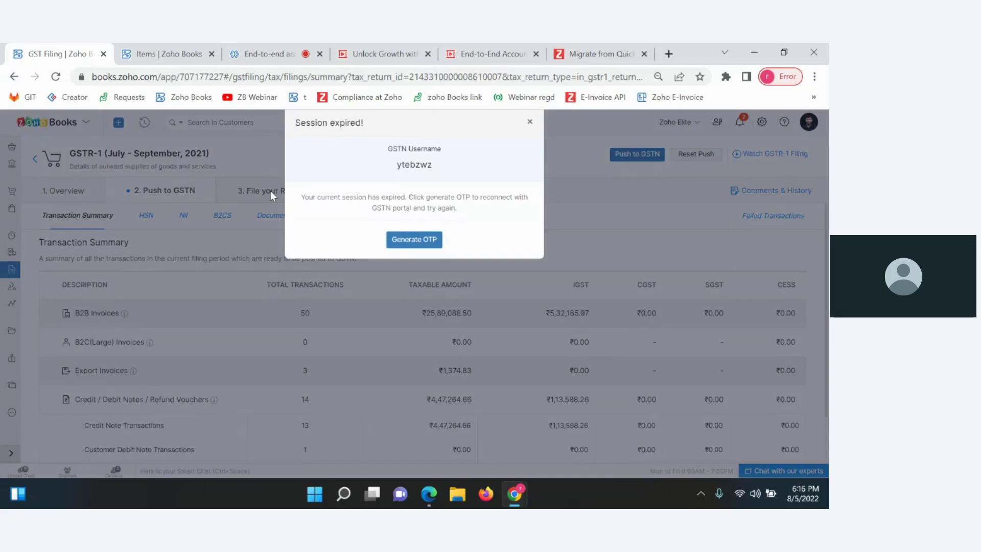
left_click(529, 122)
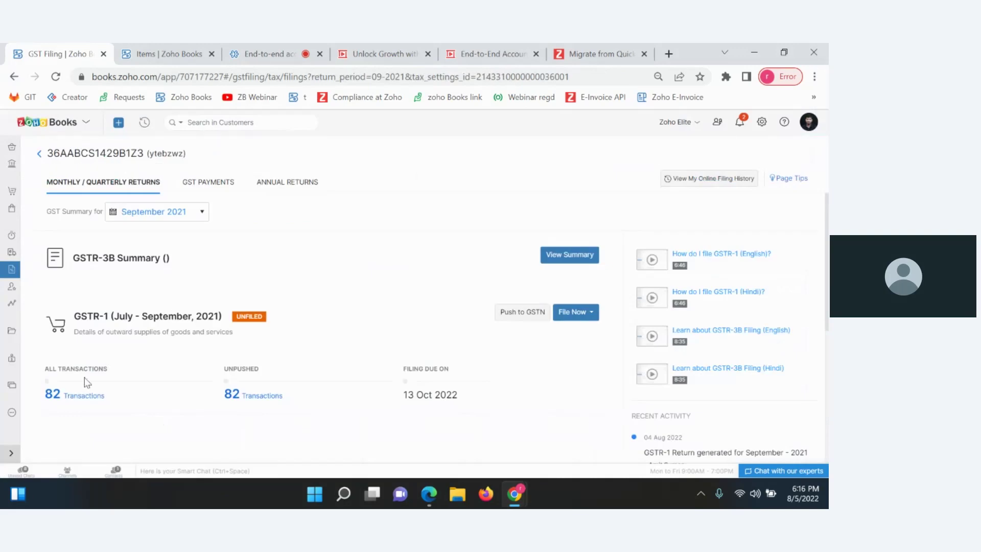
left_click(85, 397)
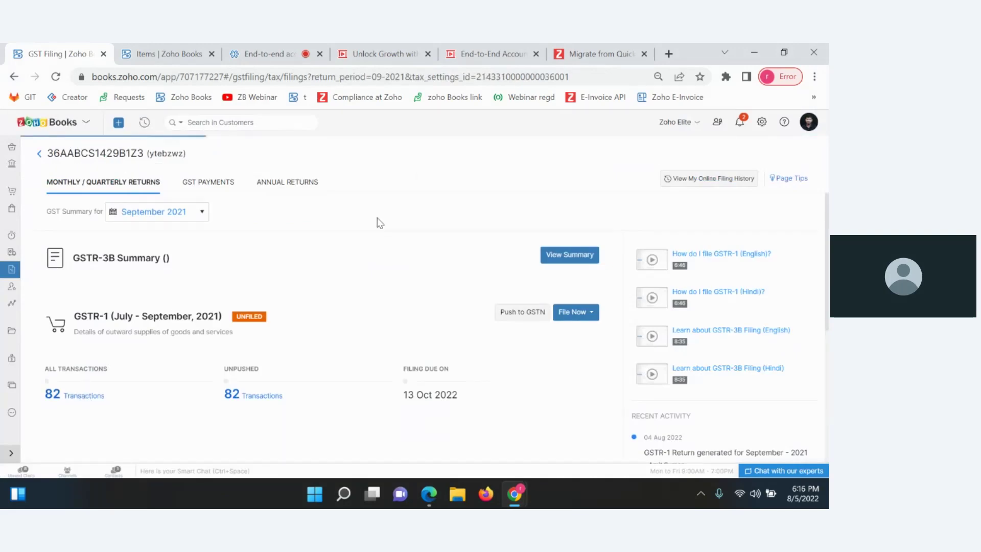
left_click(274, 194)
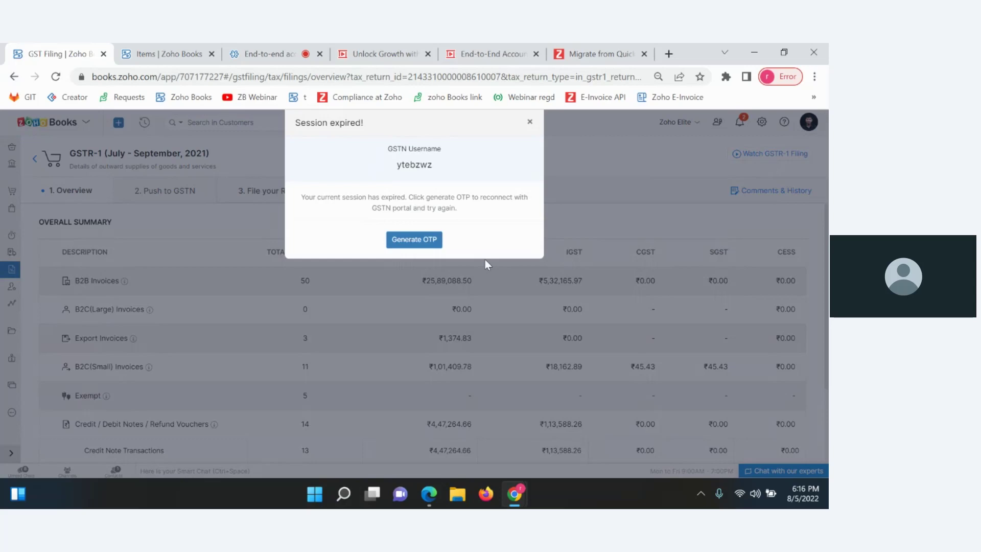
left_click(530, 122)
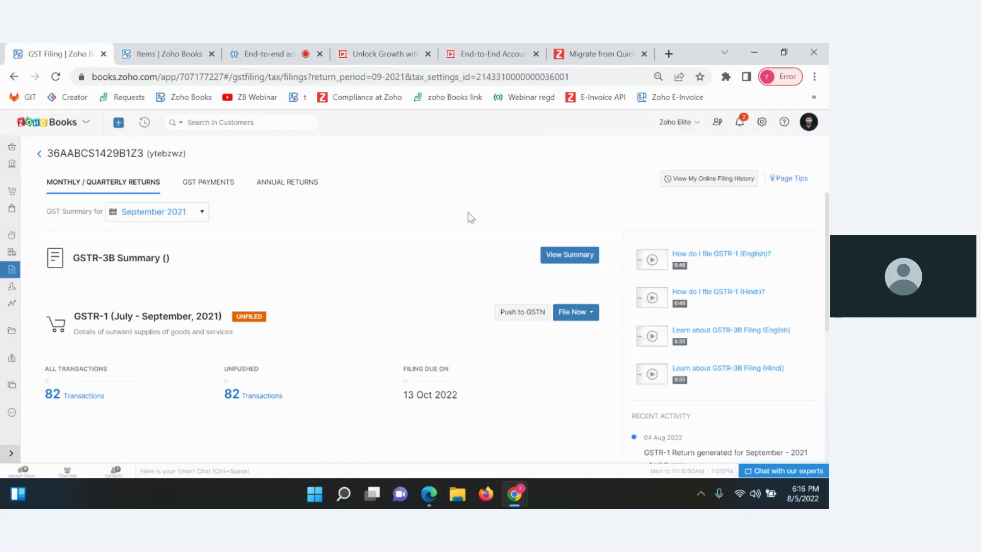
- View the GSTR-3B summary for January 2021, check its filing options, and return to the returns summary
left_click(554, 256)
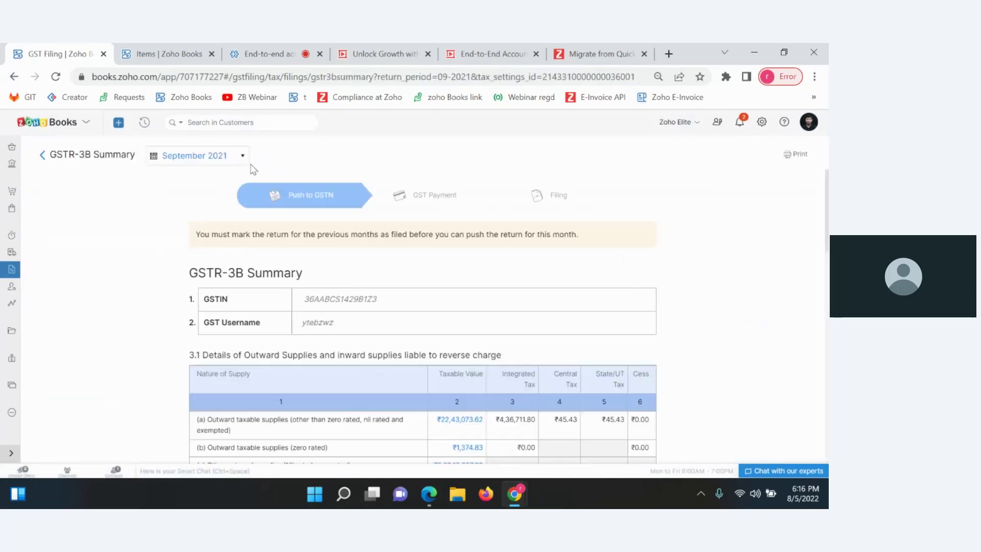
left_click(236, 156)
left_click(185, 207)
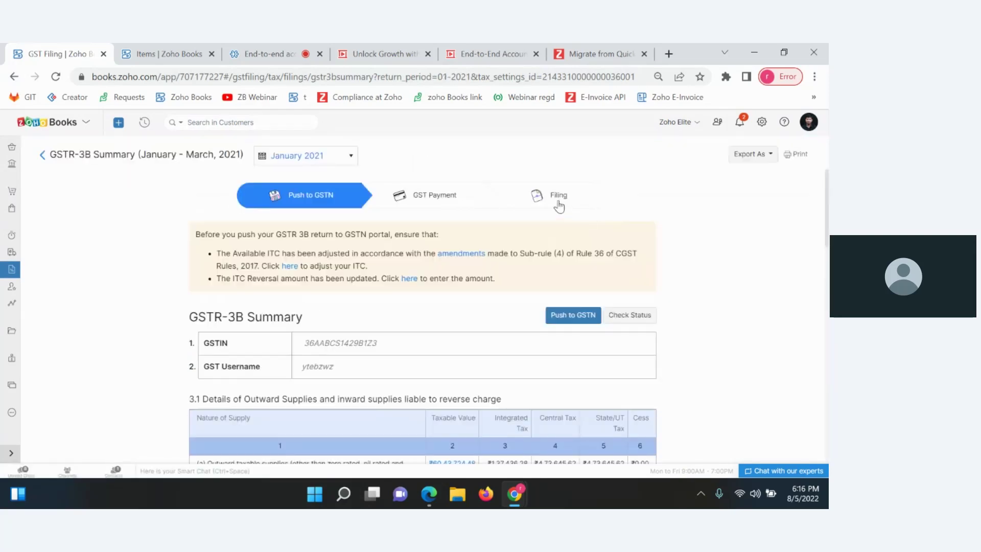
left_click(559, 205)
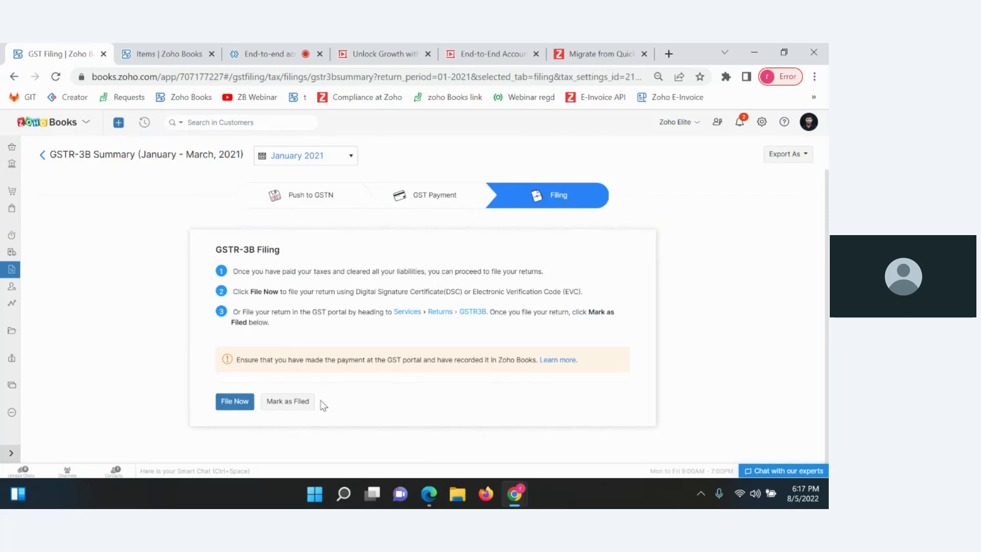
left_click(43, 159)
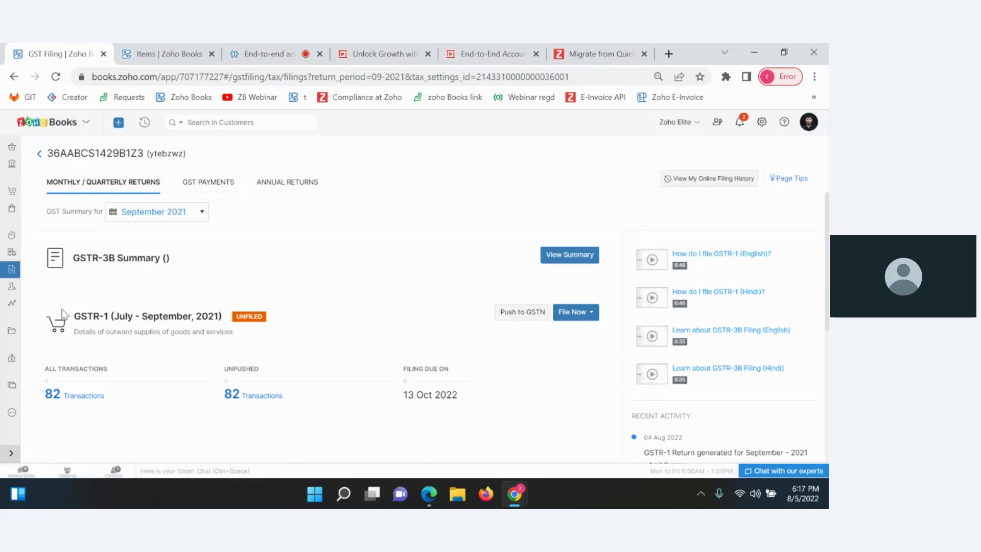
- Check the e-Invoicing preferences in the organization's settings, then leave the settings
left_click(761, 123)
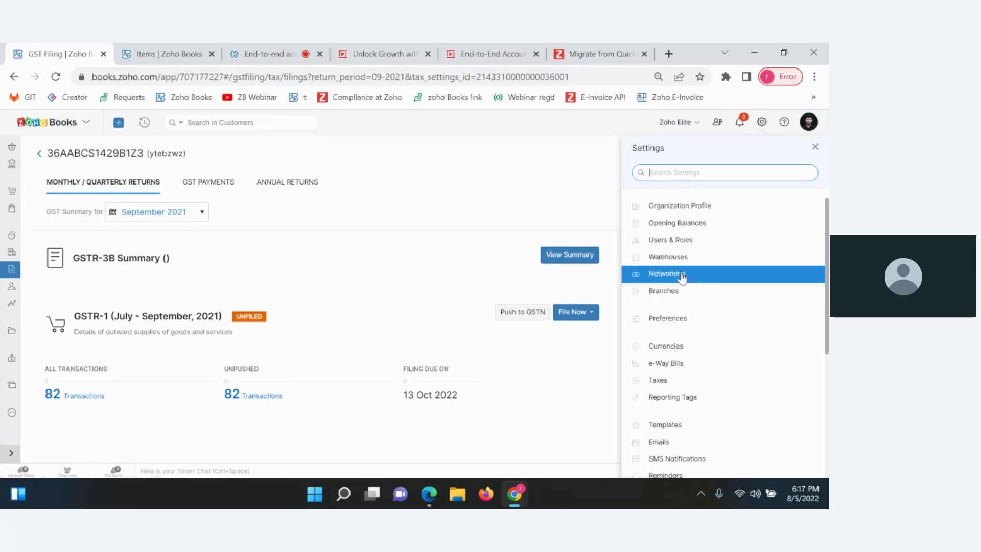
left_click(678, 323)
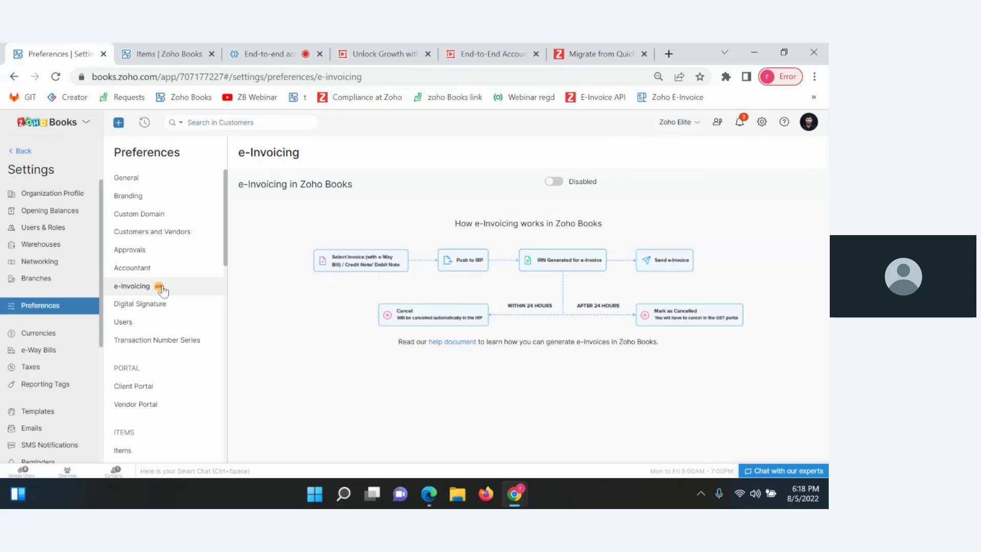
left_click(28, 153)
- Open the e-Way Bills list and start a new e-Way bill for the invoice dated 05 Aug 2022
scroll(51, 337, "down", 3)
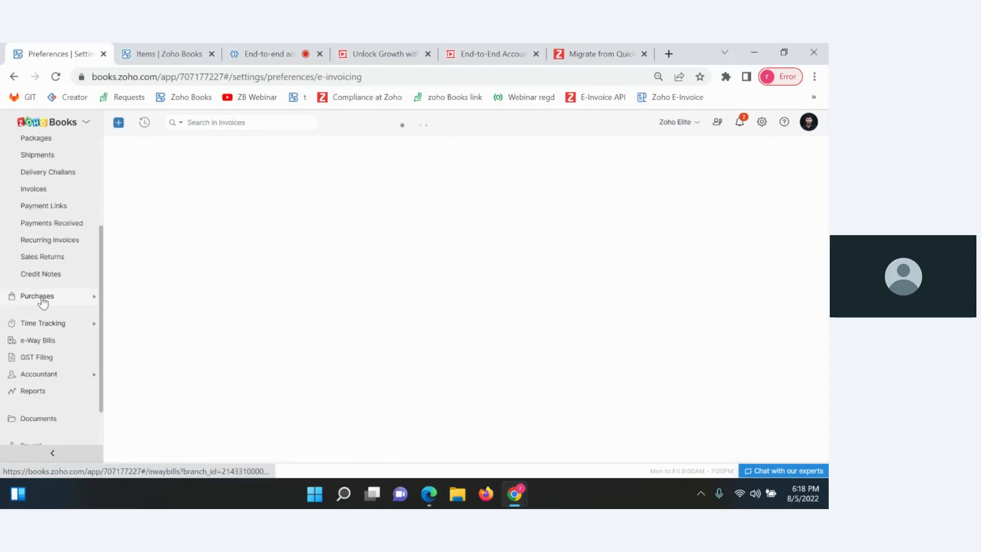
left_click(37, 339)
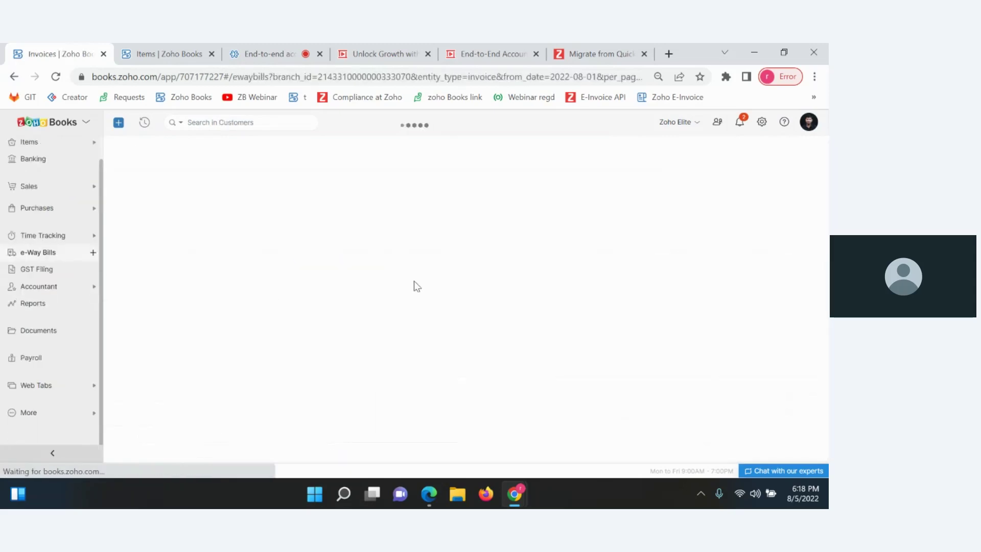
left_click(752, 237)
left_click(736, 257)
left_click(352, 176)
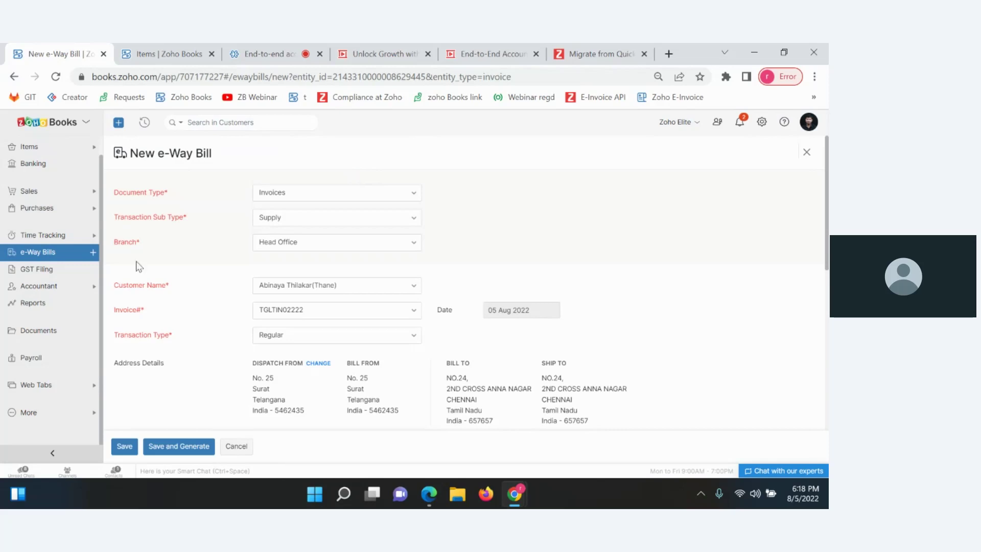
- Leave the new e-Way bill unsaved and view the Horizontal Balance Sheet report
left_click(50, 307)
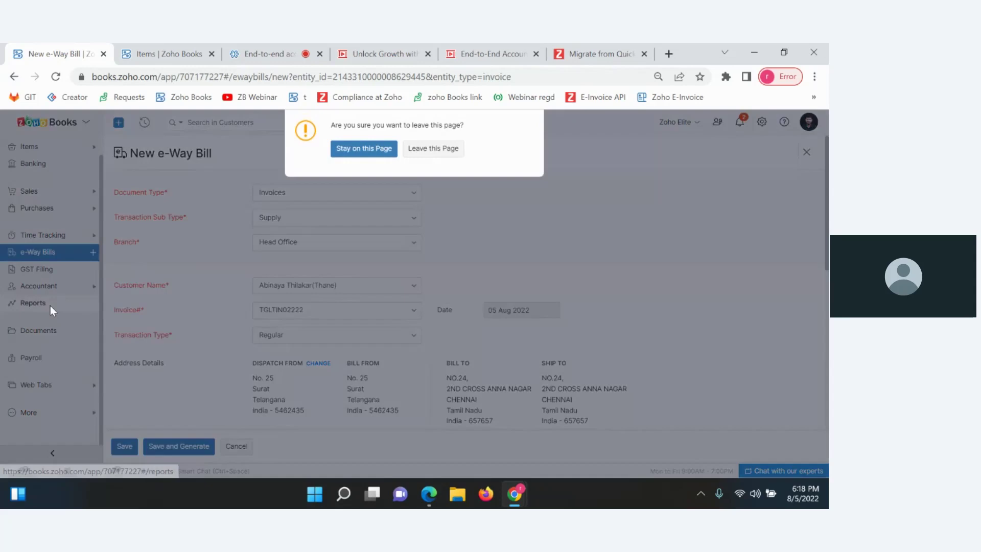
left_click(432, 148)
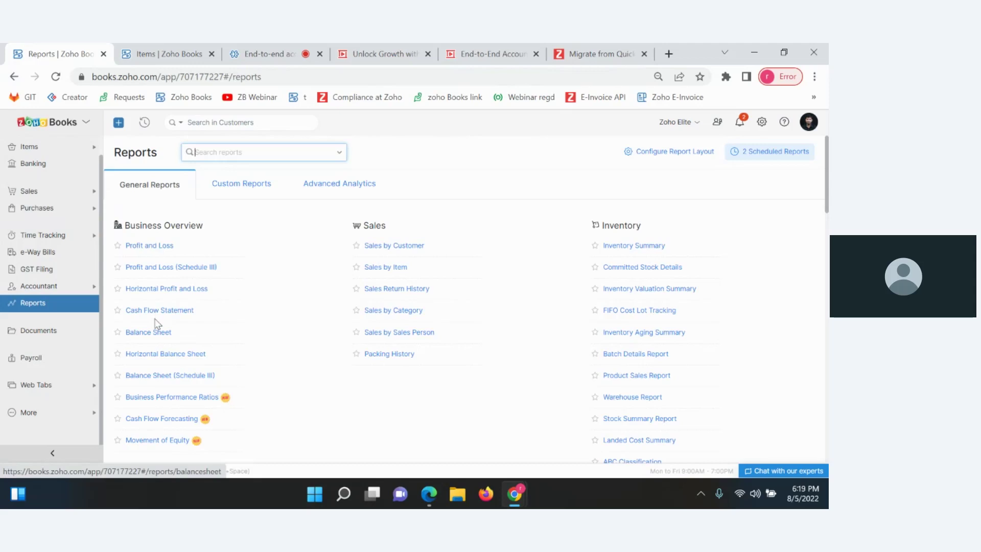
left_click(153, 354)
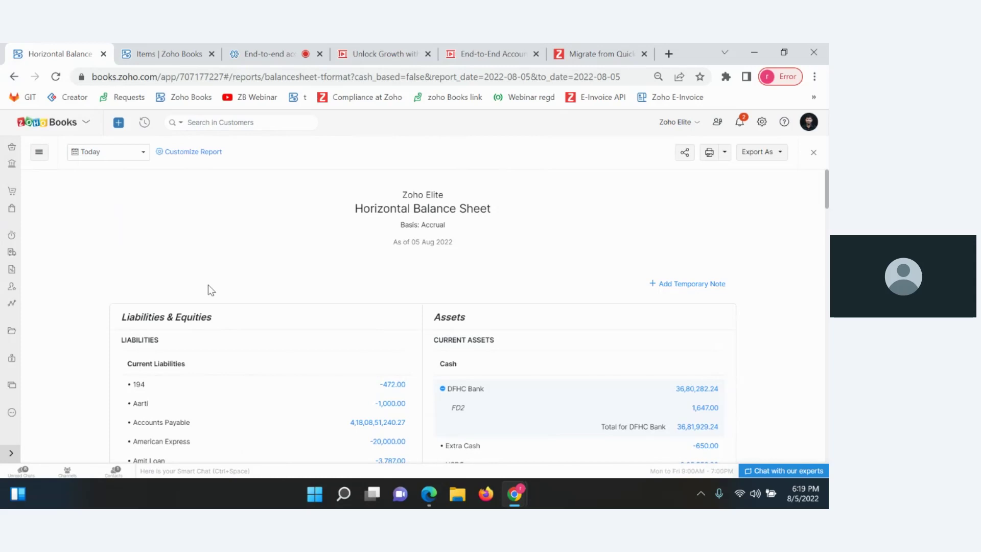
left_click(12, 303)
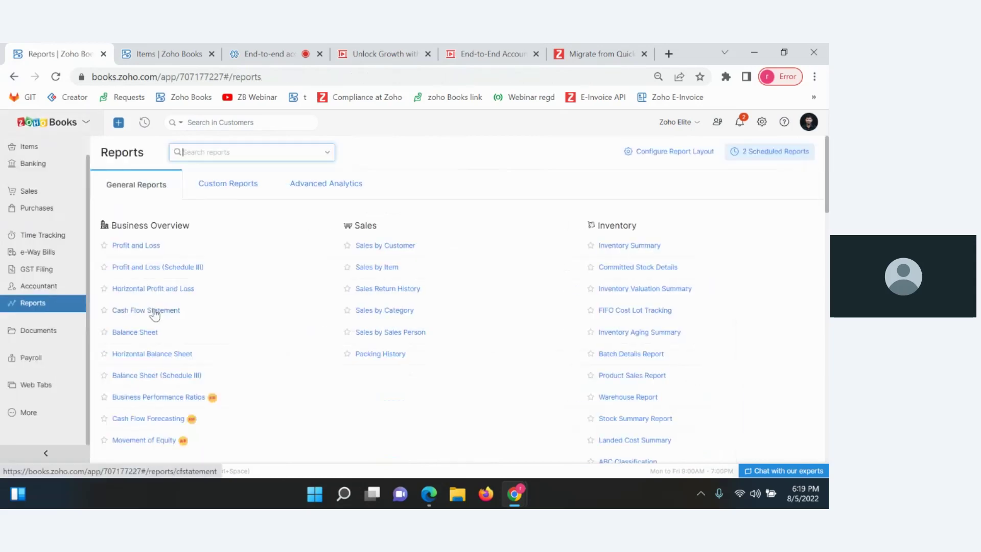
scroll(154, 312, "down", 1)
left_click(162, 287)
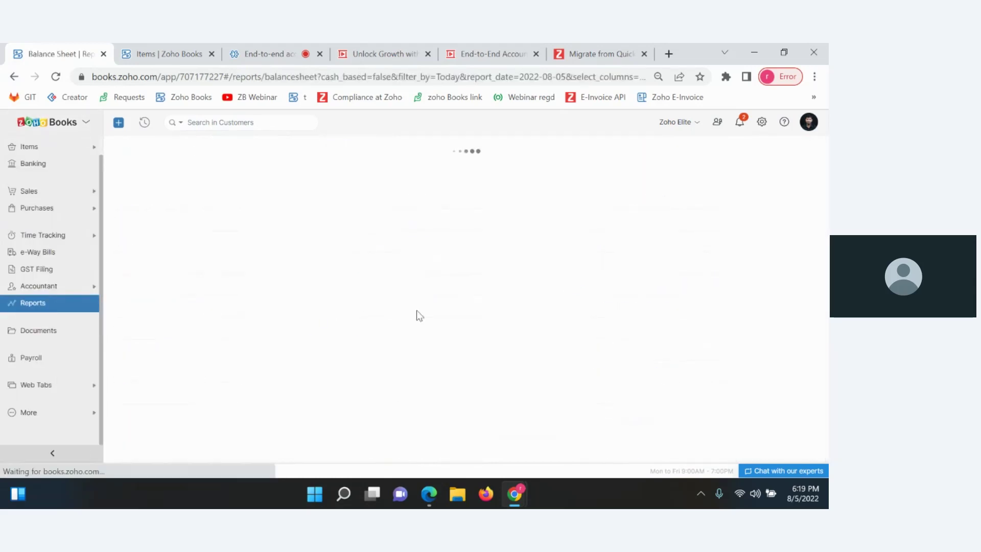
scroll(416, 311, "down", 3)
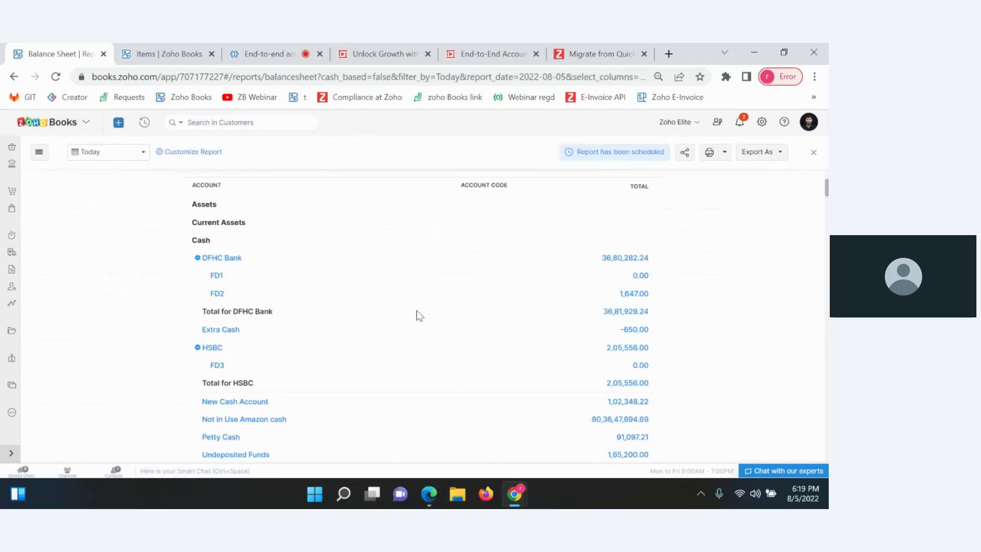
scroll(416, 311, "down", 7)
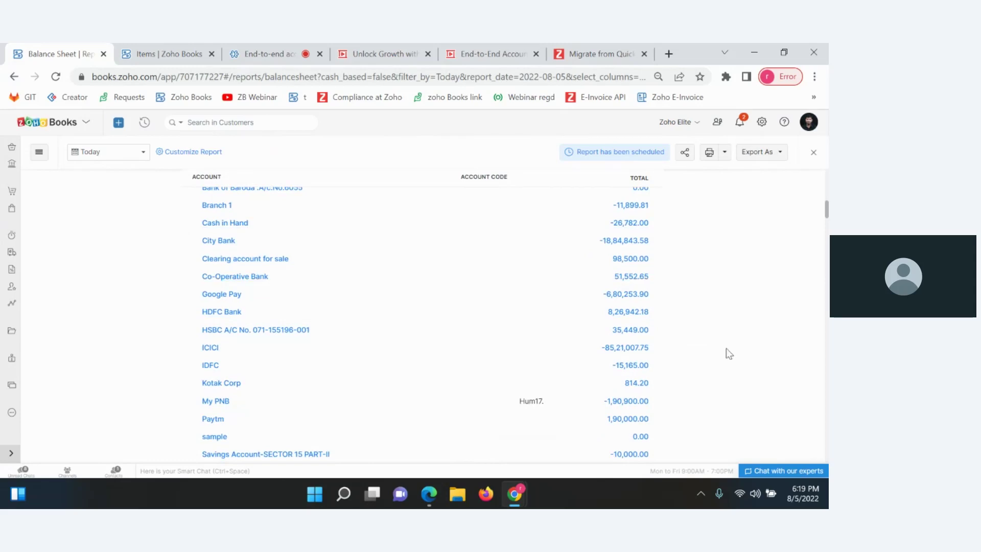
scroll(726, 348, "down", 1)
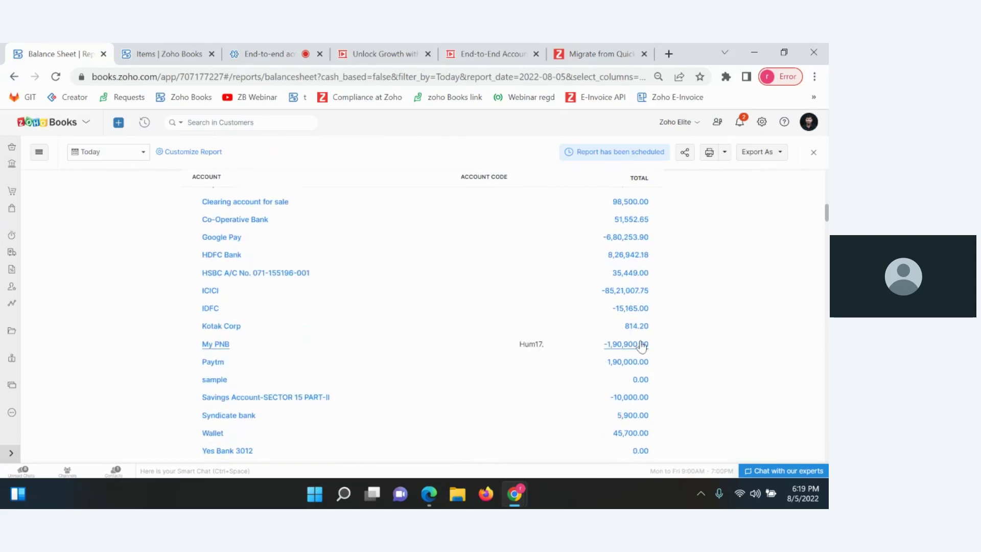
left_click(634, 327)
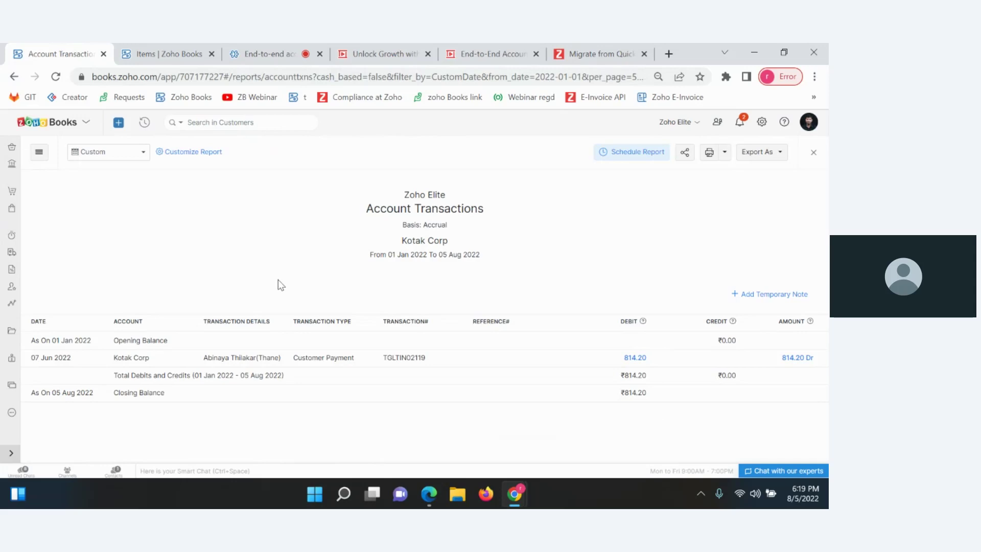
left_click(622, 152)
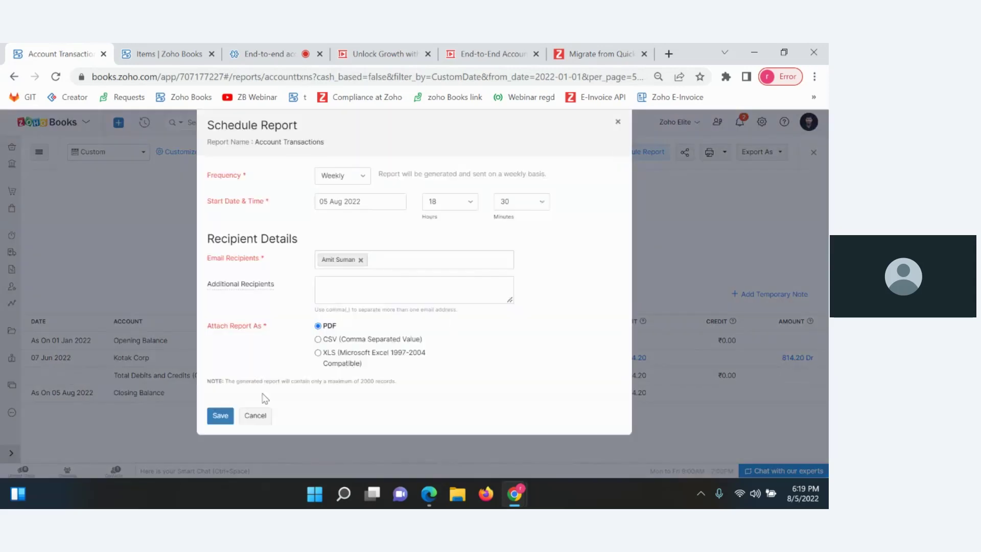
left_click(255, 415)
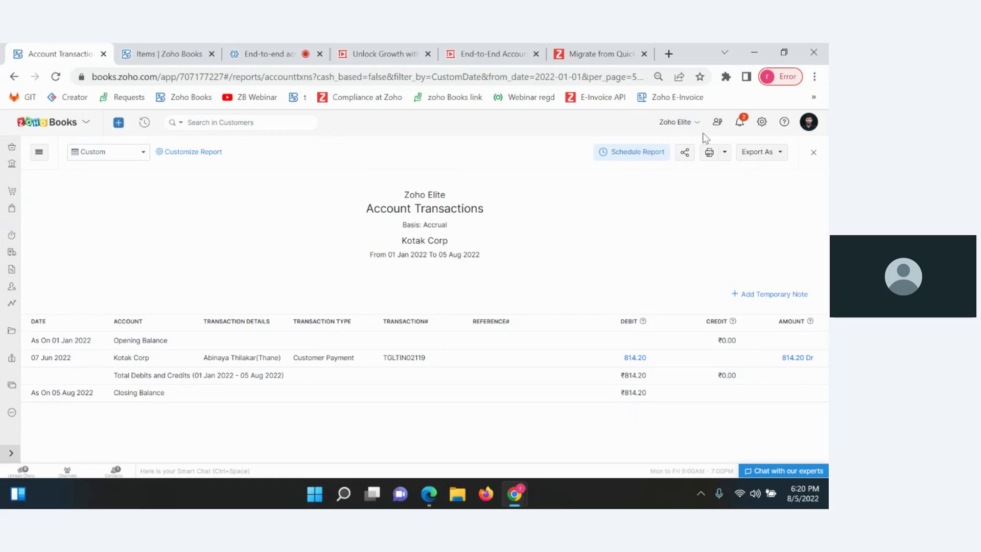
- View the organization's branches in the settings, then leave the settings
left_click(762, 122)
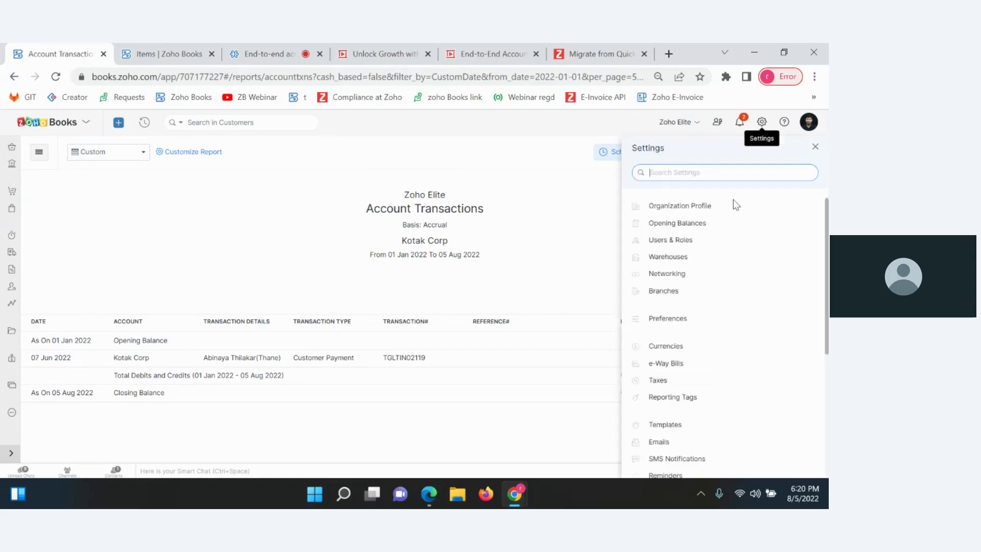
left_click(710, 290)
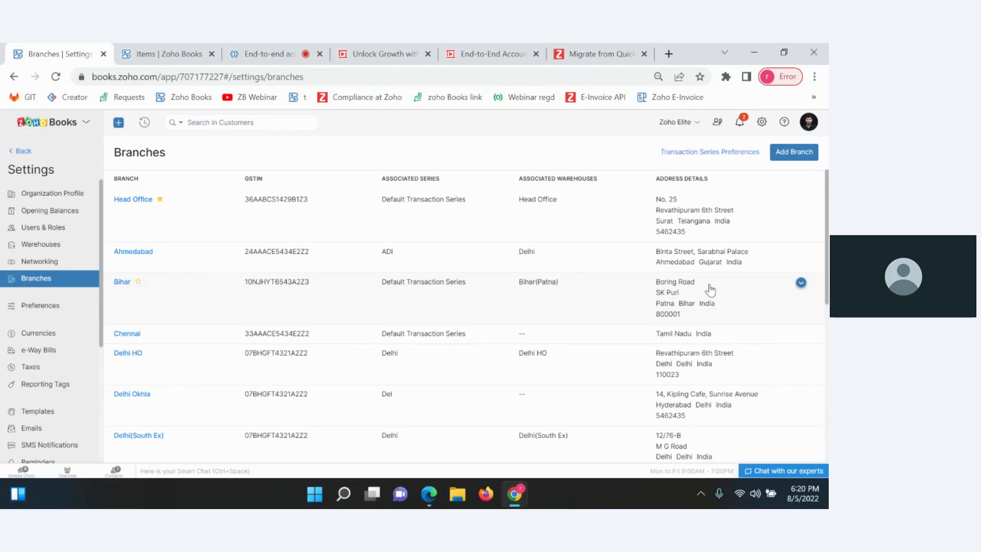
left_click(20, 152)
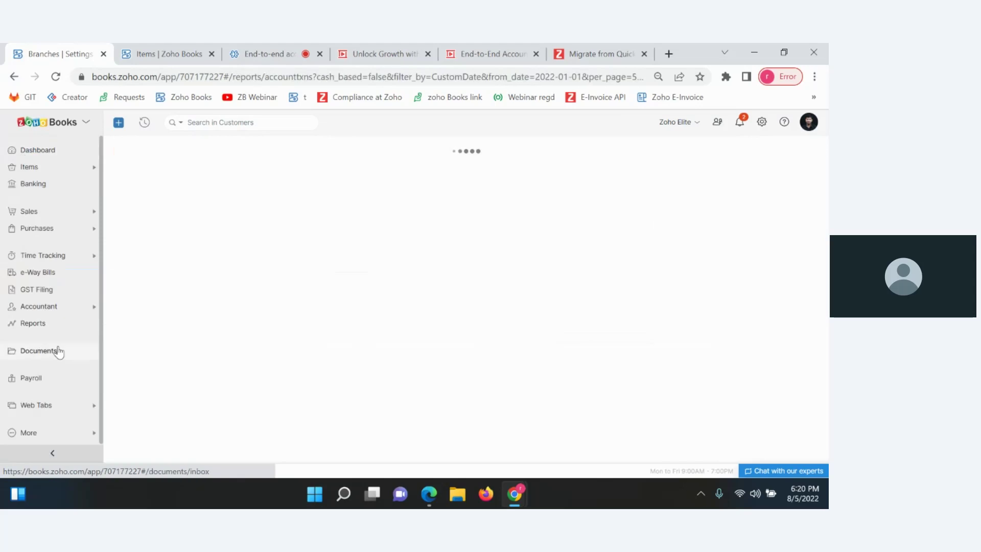
- Run the Profit and Loss report with an advanced filter where Branch is in Delhi(South Ex)
left_click(12, 327)
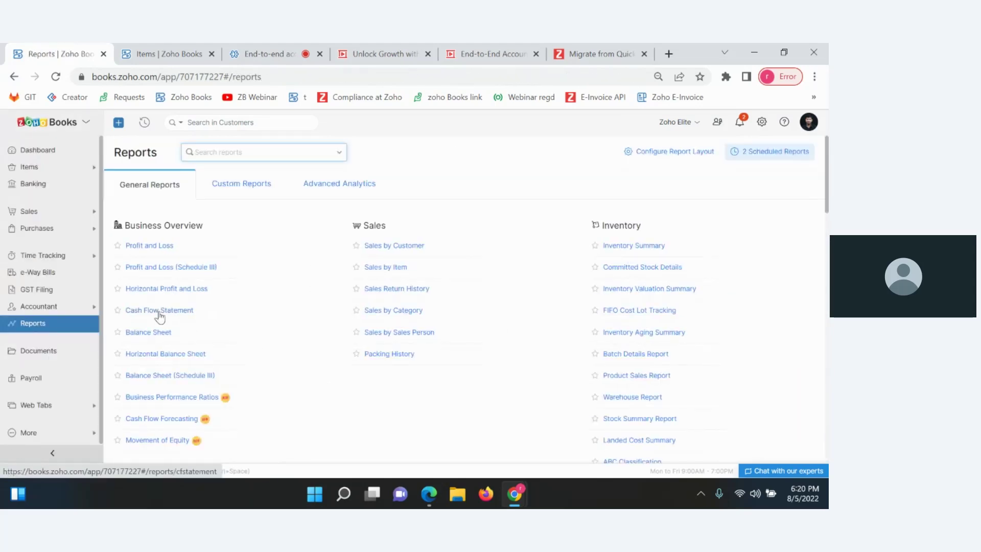
left_click(152, 249)
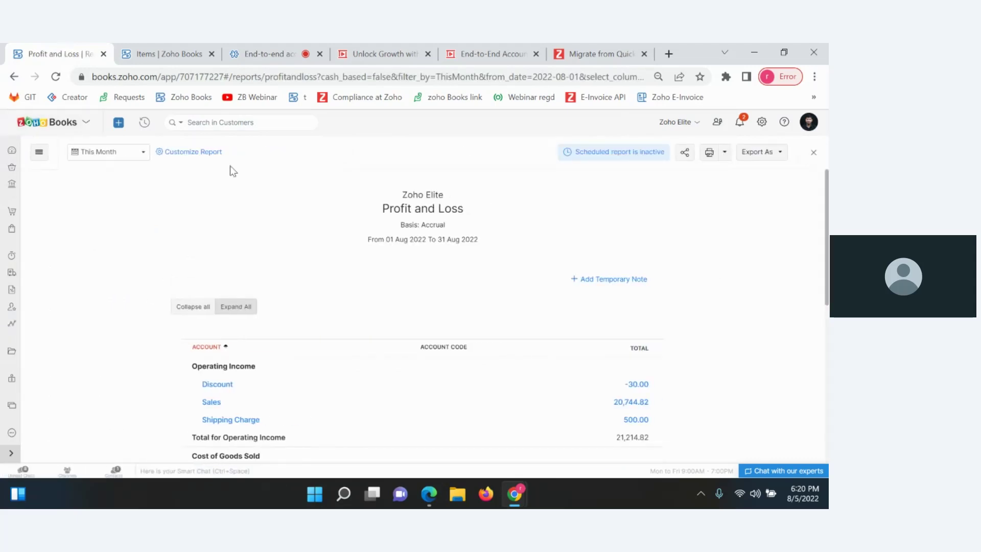
left_click(204, 156)
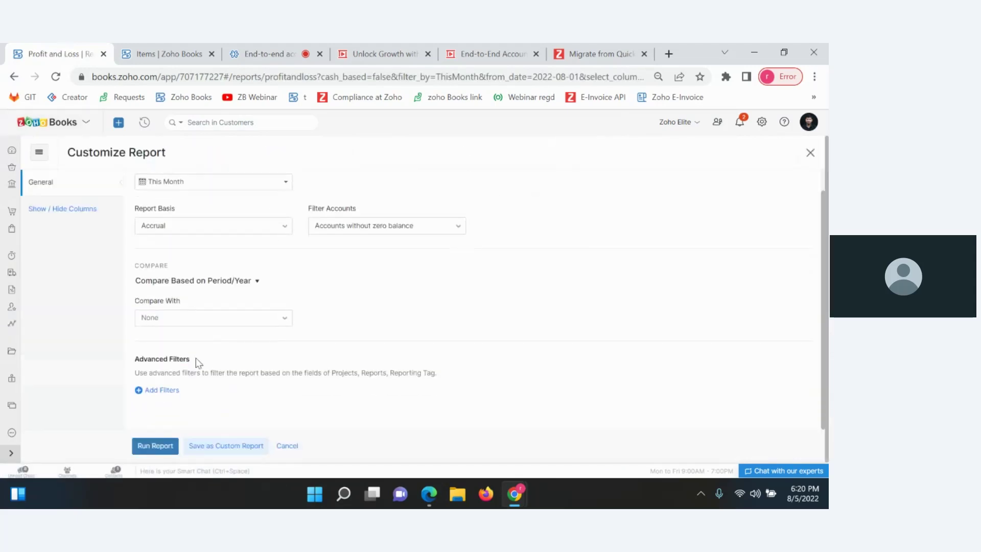
left_click(168, 391)
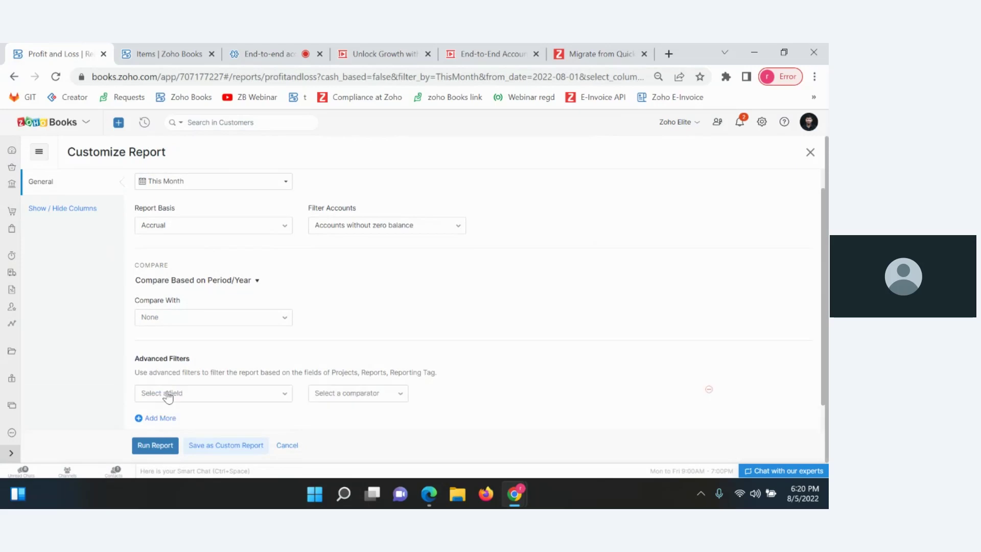
left_click(238, 364)
type("branch")
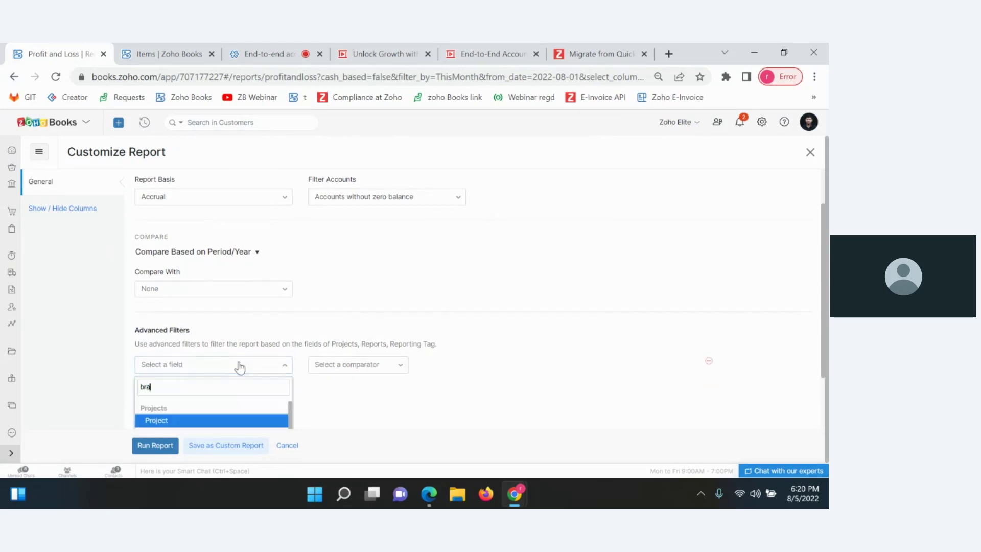
key("Return")
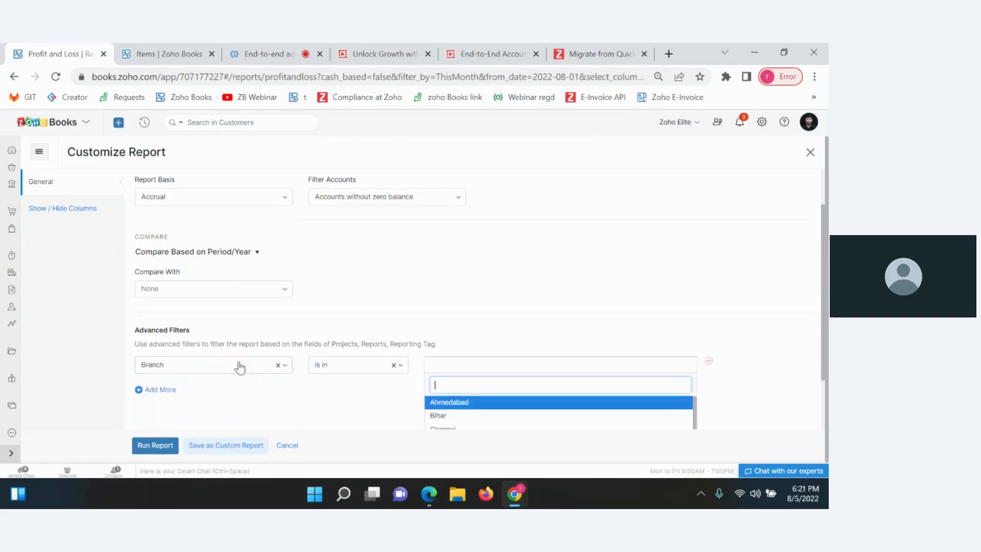
scroll(753, 284, "down", 2)
scroll(546, 373, "down", 1)
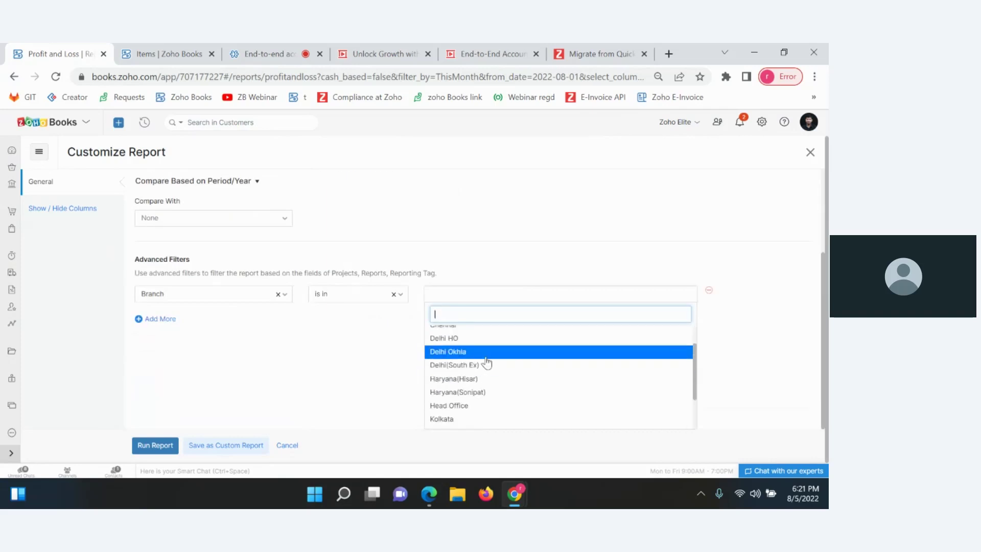
left_click(460, 366)
left_click(155, 445)
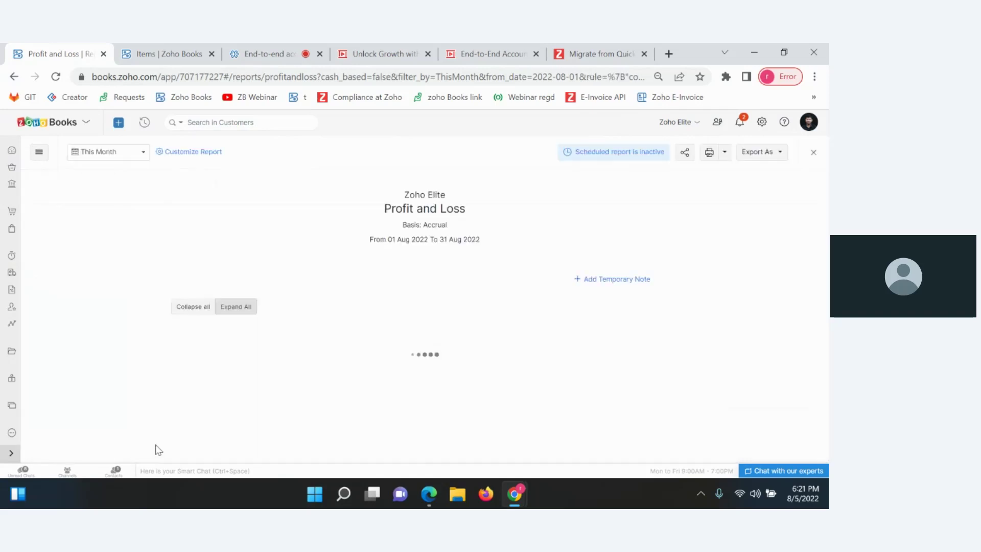
scroll(416, 323, "down", 1)
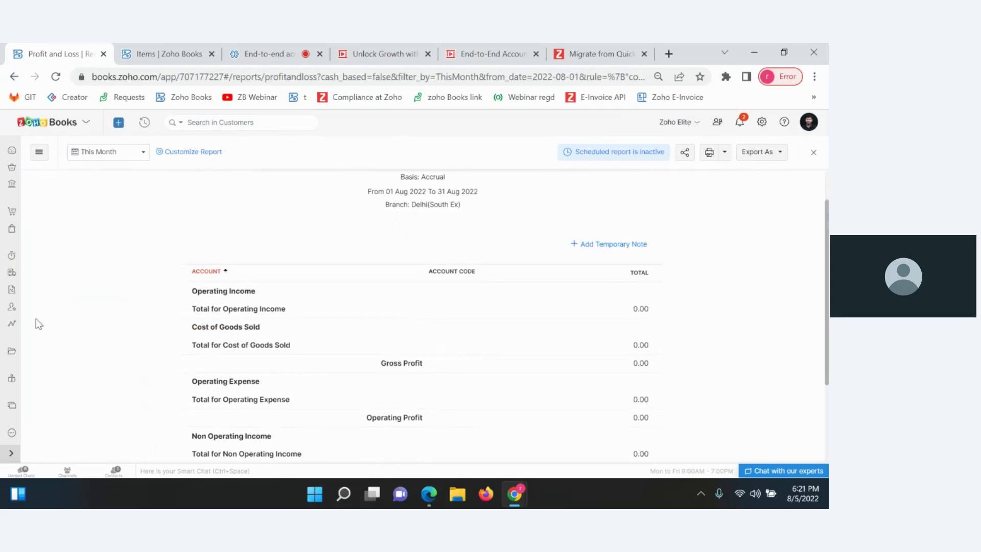
- Check the workflow rules and custom functions in the Automation settings, then leave the settings
left_click(12, 324)
left_click(762, 124)
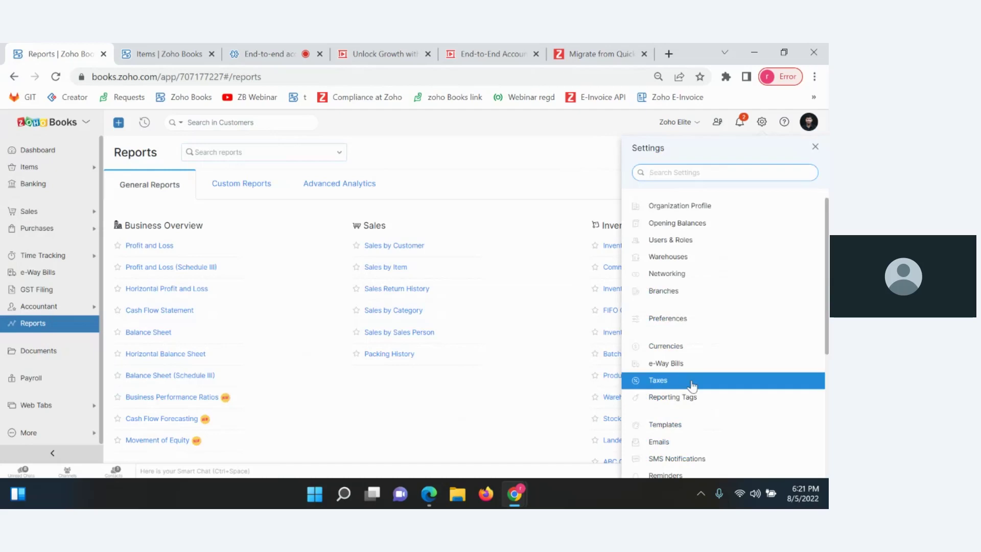
scroll(693, 386, "down", 2)
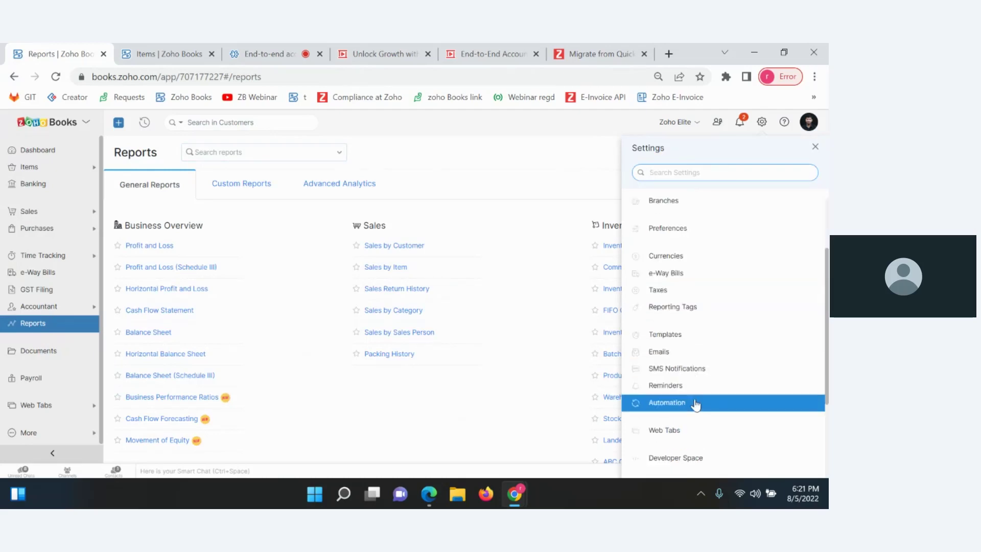
left_click(696, 403)
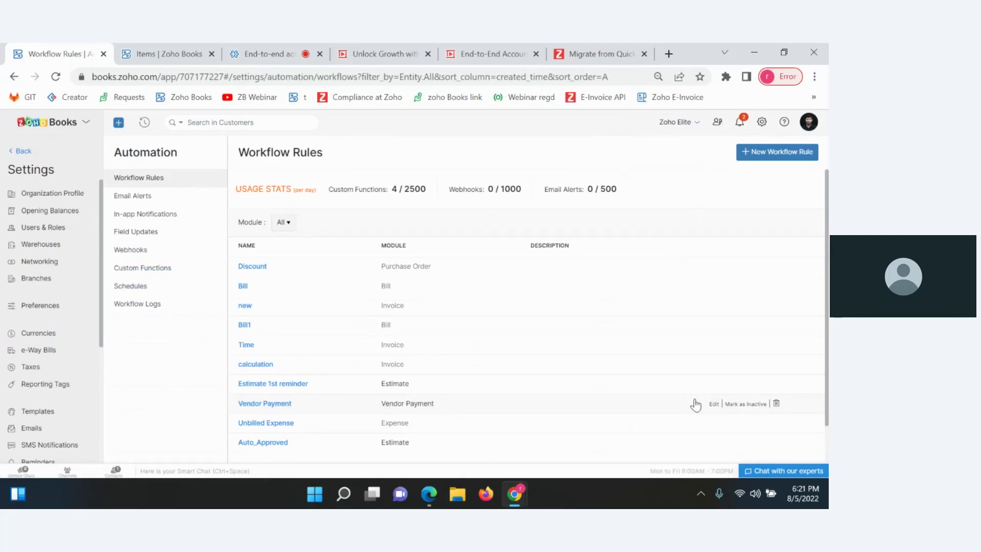
left_click(142, 271)
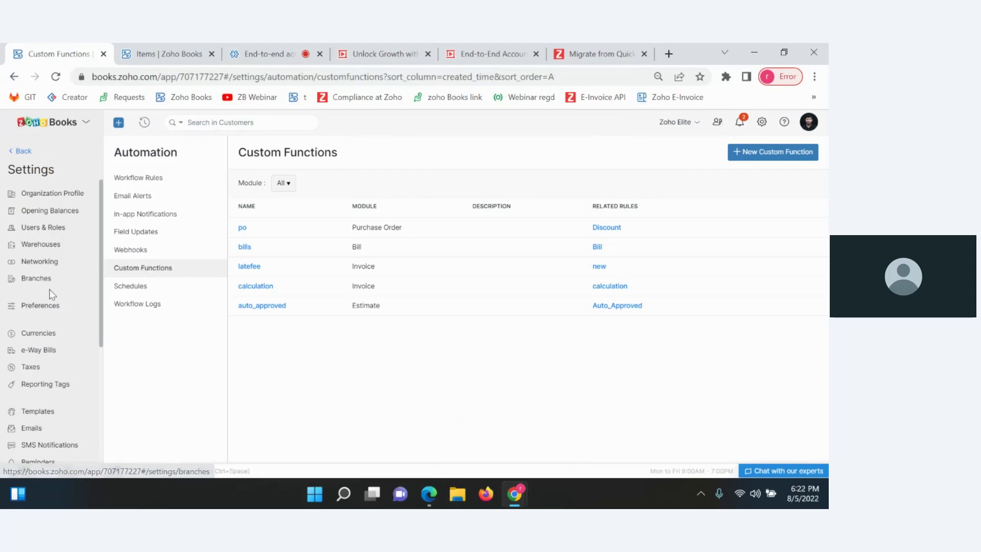
left_click(32, 230)
left_click(25, 151)
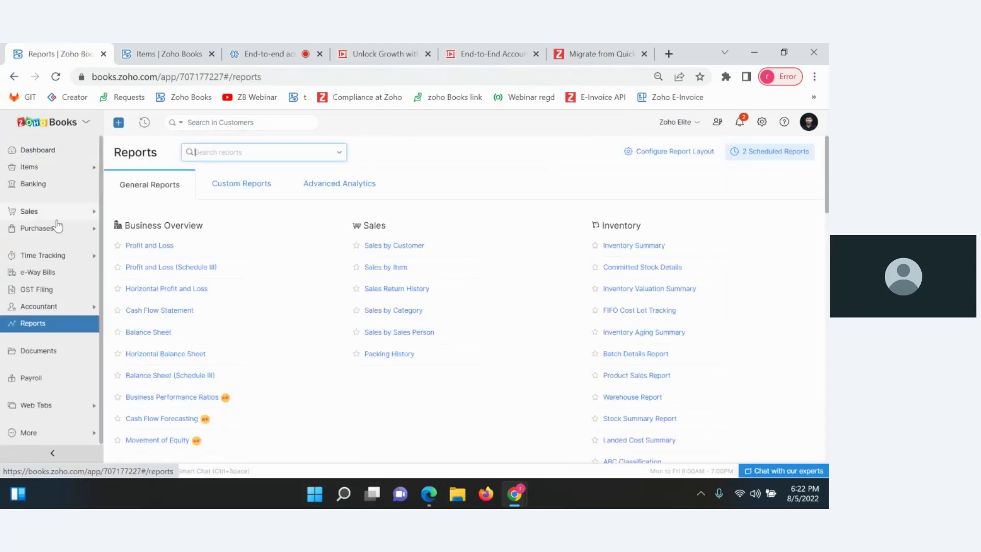
- Start a new role in the Users & Roles settings and examine its permissions for contacts and items
left_click(762, 122)
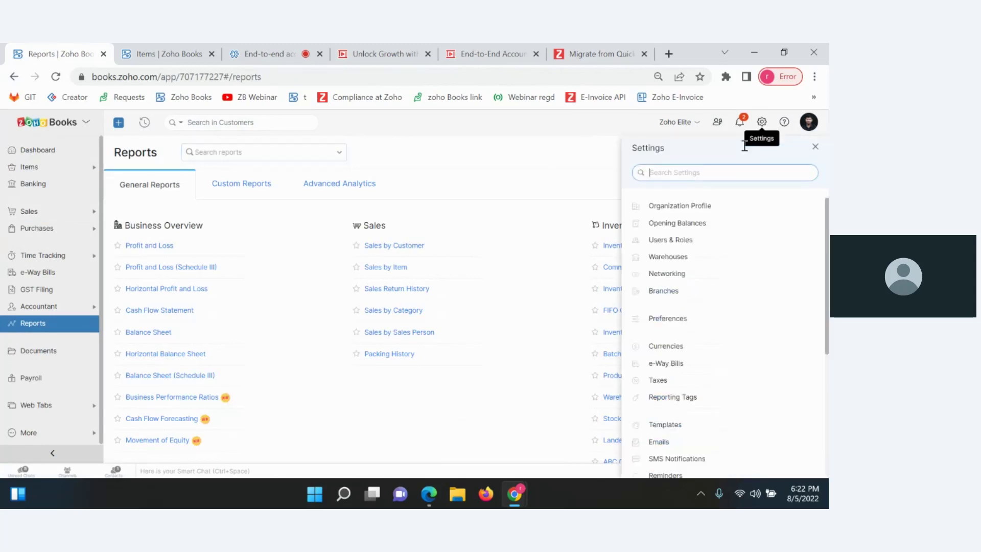
left_click(700, 243)
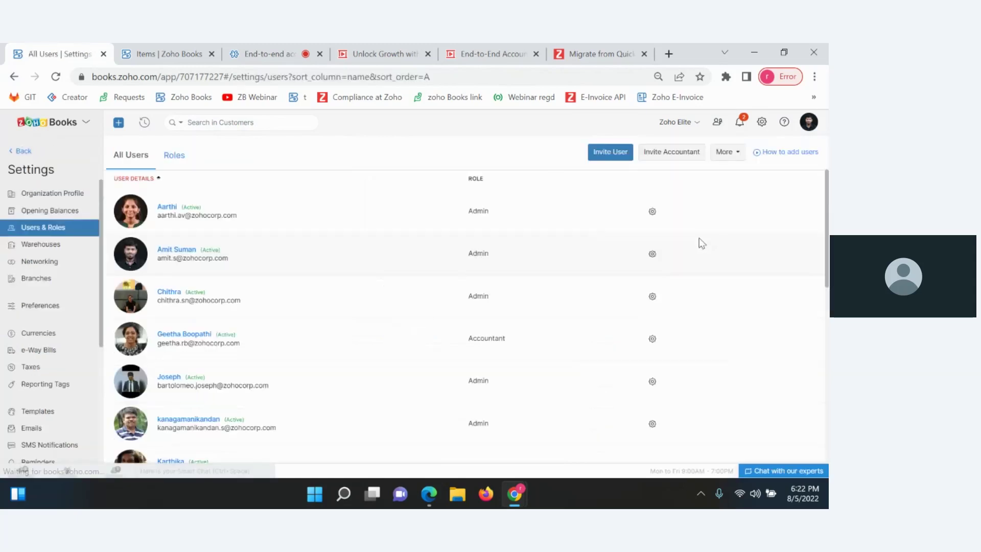
left_click(172, 158)
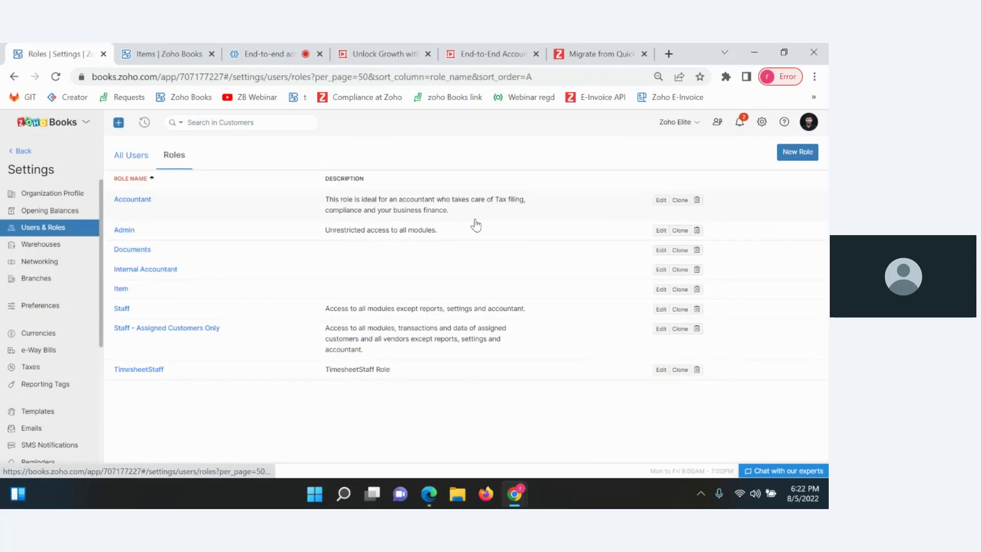
left_click(799, 153)
scroll(520, 324, "down", 5)
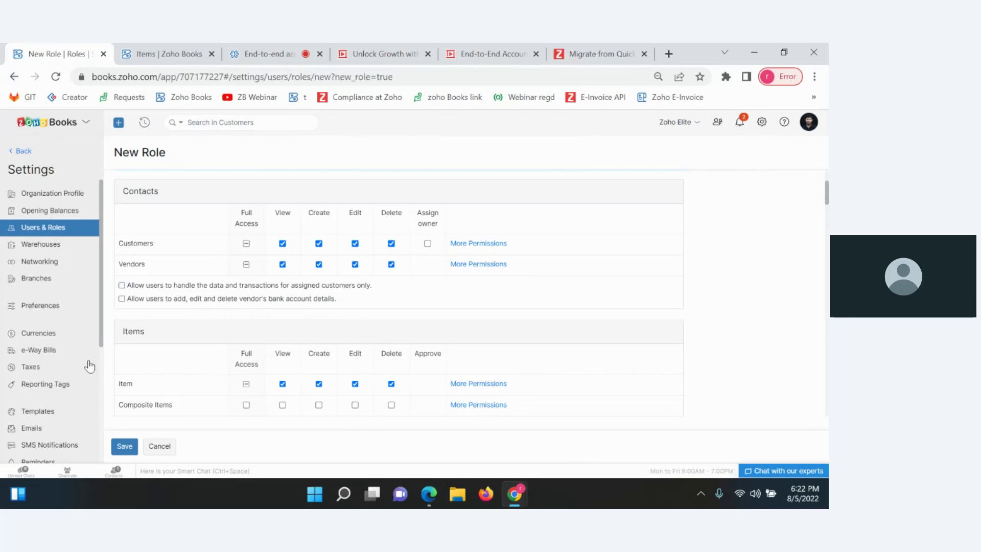
scroll(86, 370, "down", 2)
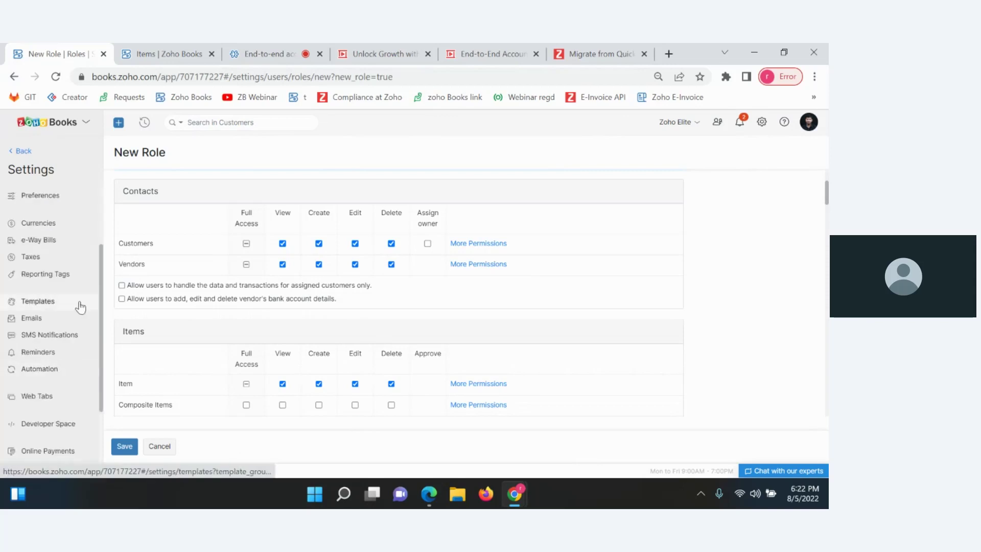
- Leave the settings without saving the role, open the Activity Logs report, and examine who changed the bill's status from Draft to Overdue
left_click(17, 153)
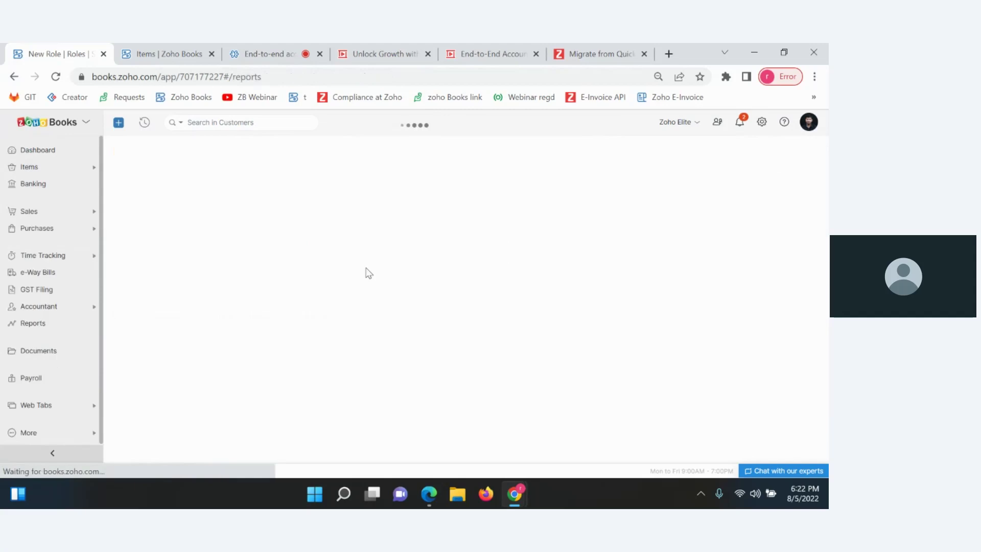
scroll(630, 347, "down", 10)
scroll(629, 347, "down", 6)
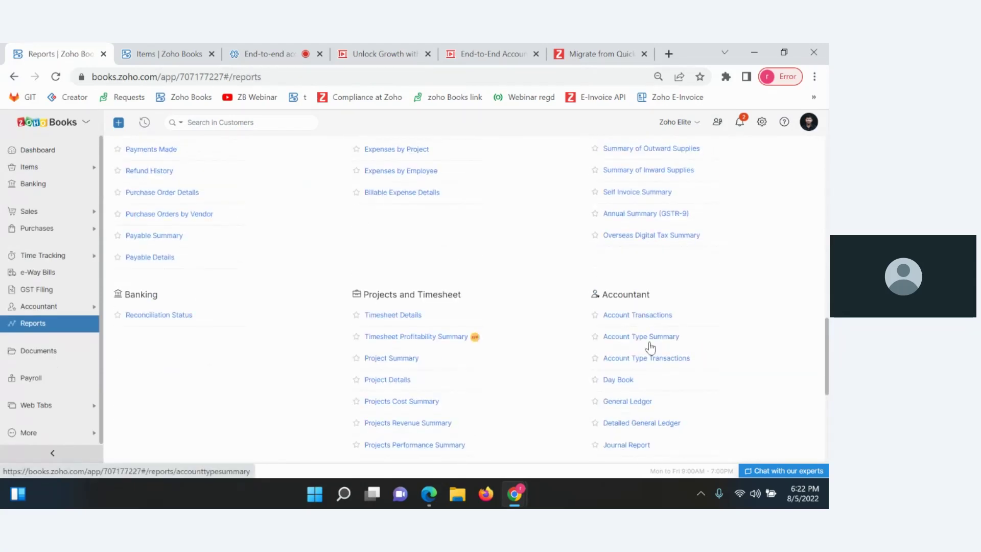
scroll(638, 393, "down", 4)
left_click(629, 342)
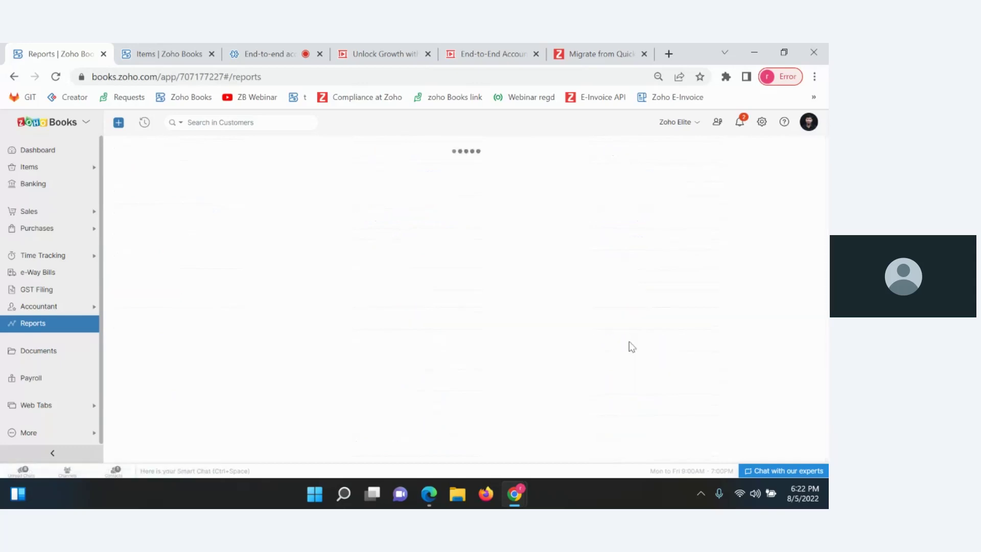
scroll(590, 345, "down", 3)
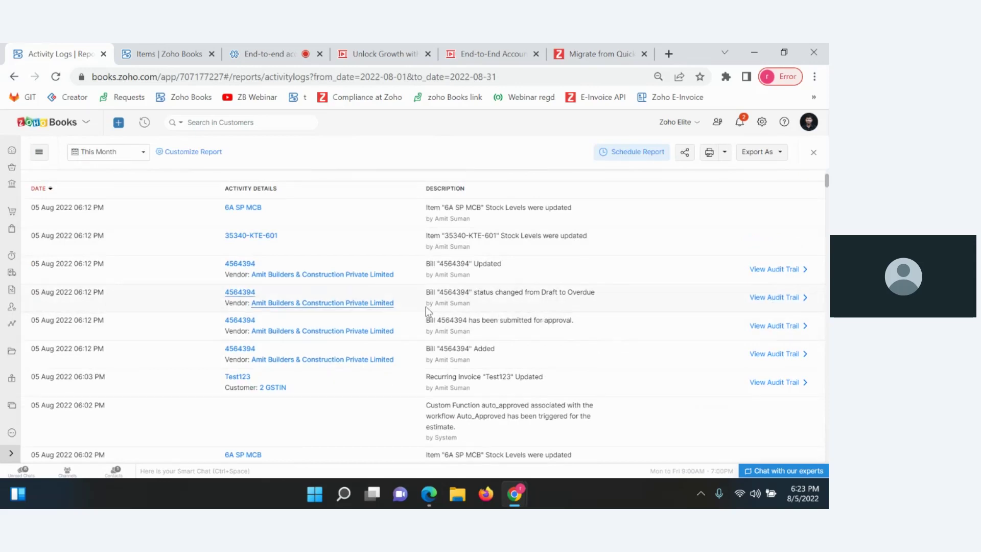
left_click_drag(427, 310, 470, 313)
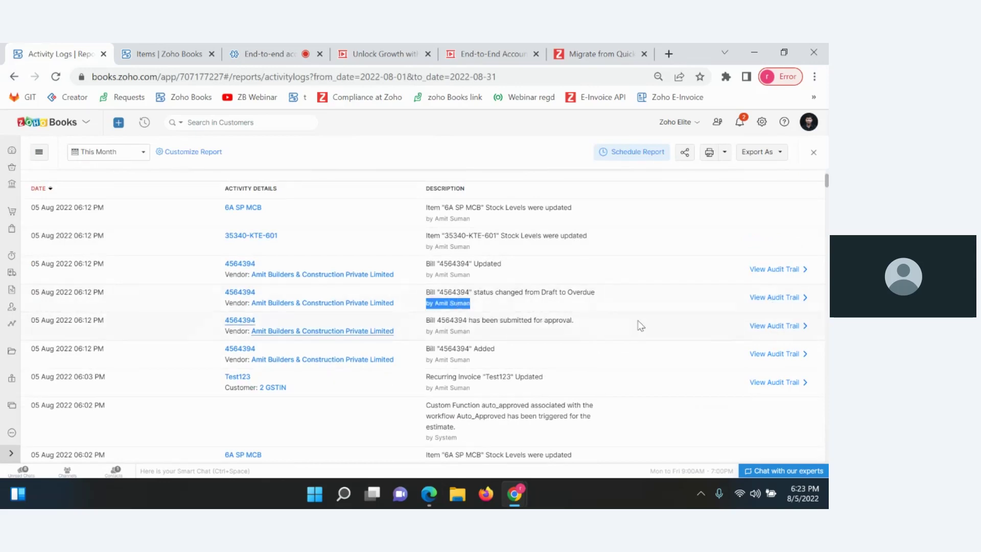
- View the audit trail of the bill's Draft to Overdue change, compare versions 1.0 and 2.0, and exit the comparison
left_click(769, 299)
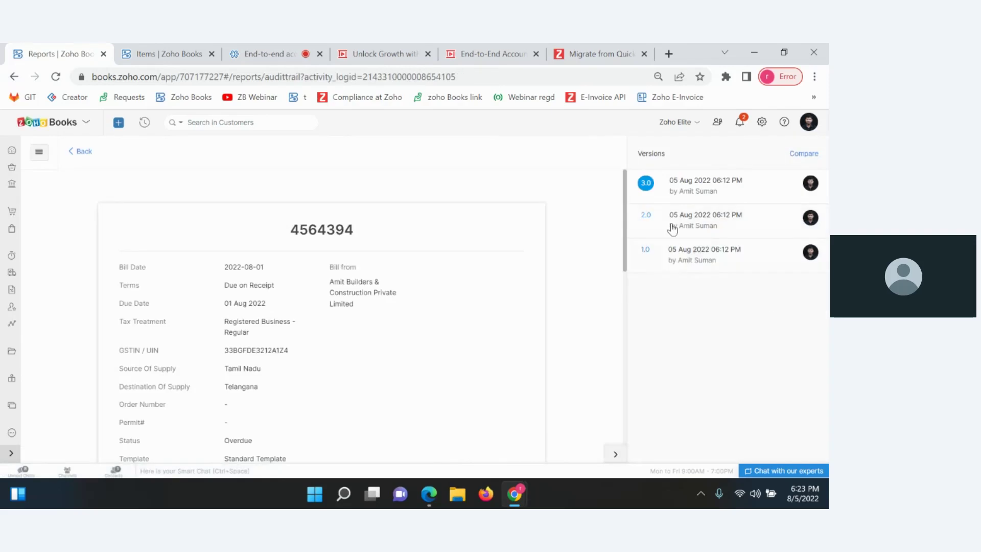
left_click(641, 248)
left_click(641, 214)
left_click(660, 427)
scroll(448, 378, "down", 5)
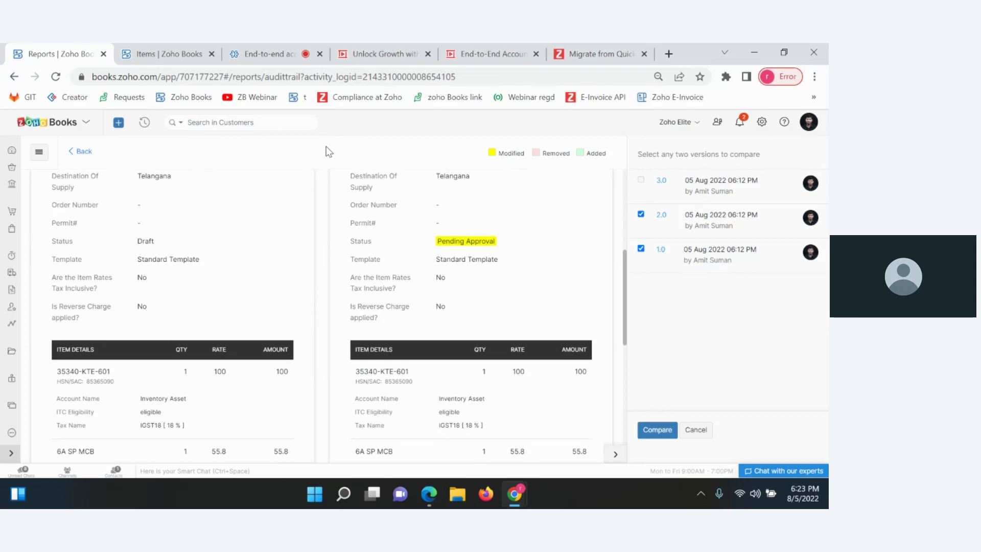
left_click(697, 429)
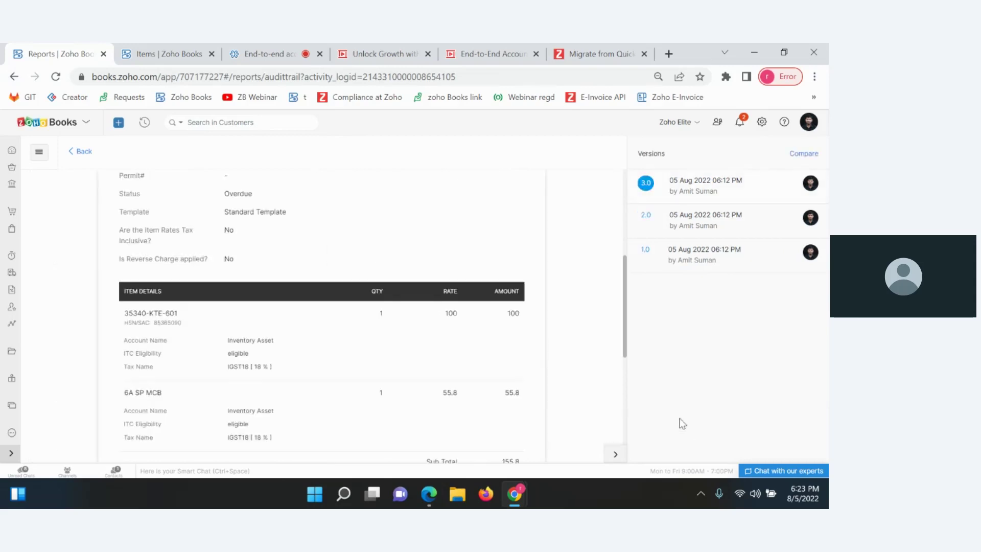
- Switch to the Zoho Meeting webinar on end-to-end accounting for startups and mute the microphone audio
left_click(244, 54)
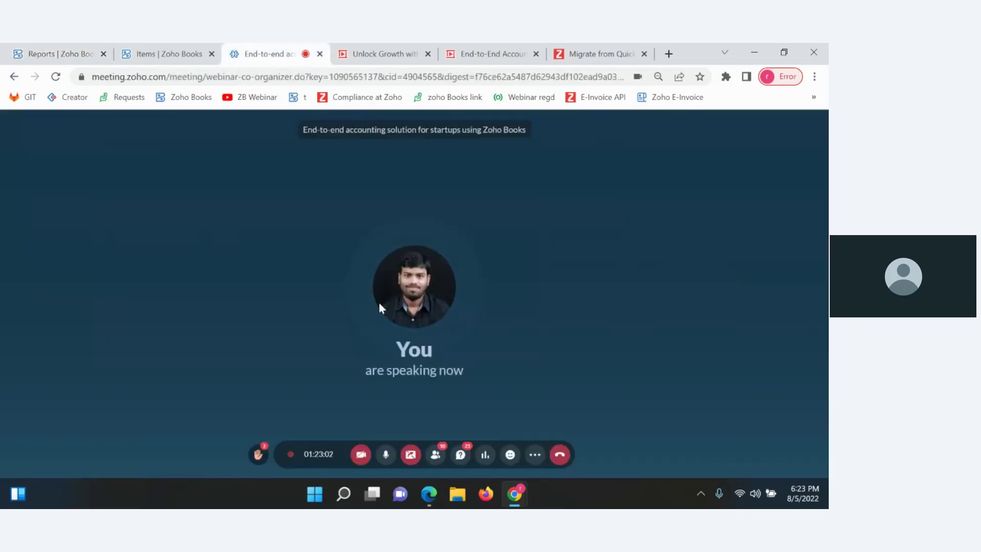
left_click(387, 456)
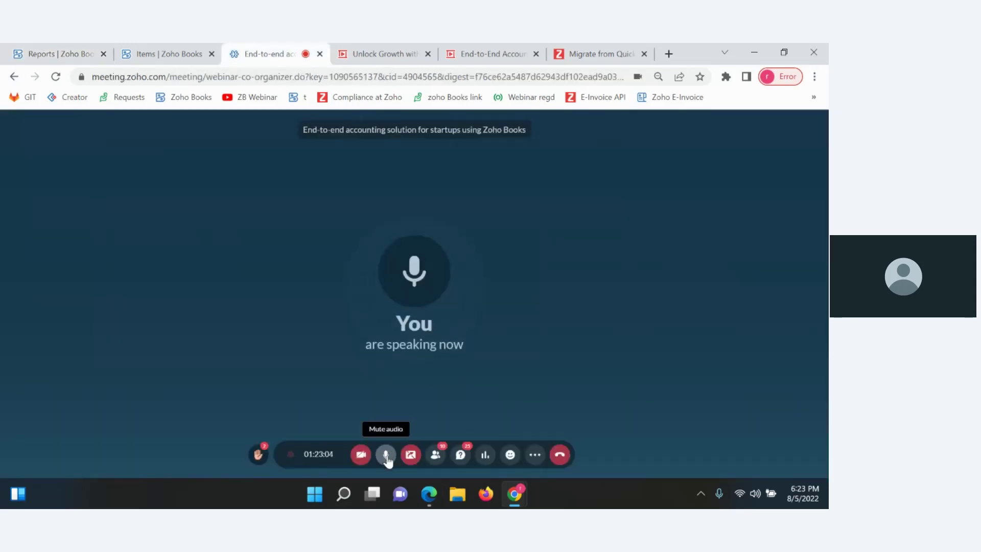